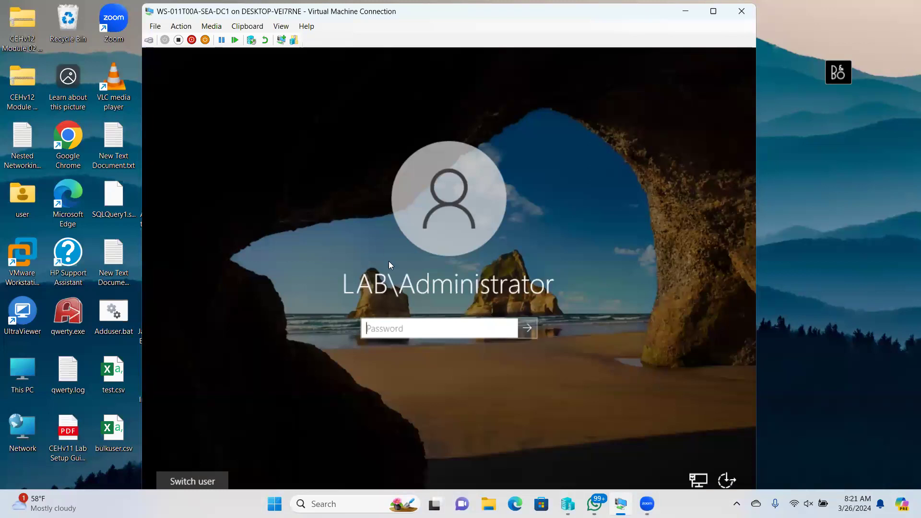
# - Sign in to DC1 with the account password and close the leftover sharing dialogs and Explorer
pyautogui.write('Pa$')
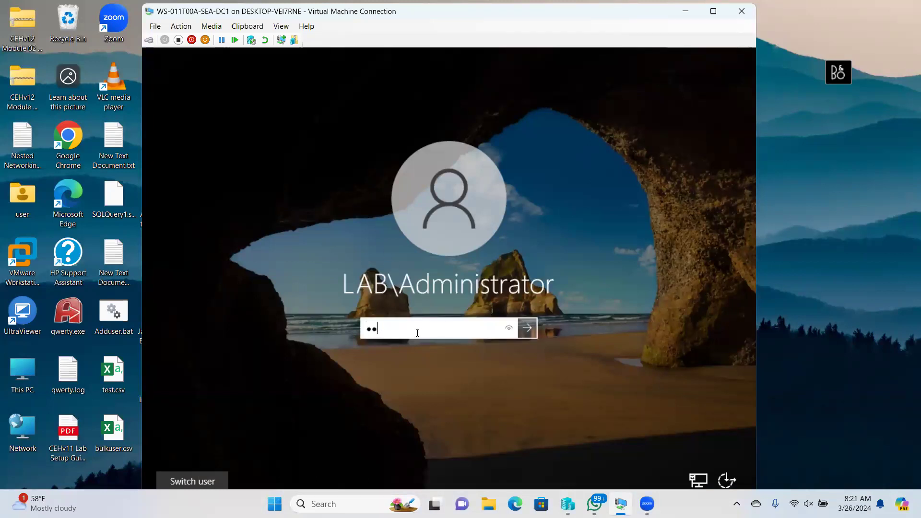
pyautogui.write('$w0rd')
pyautogui.press('Return')
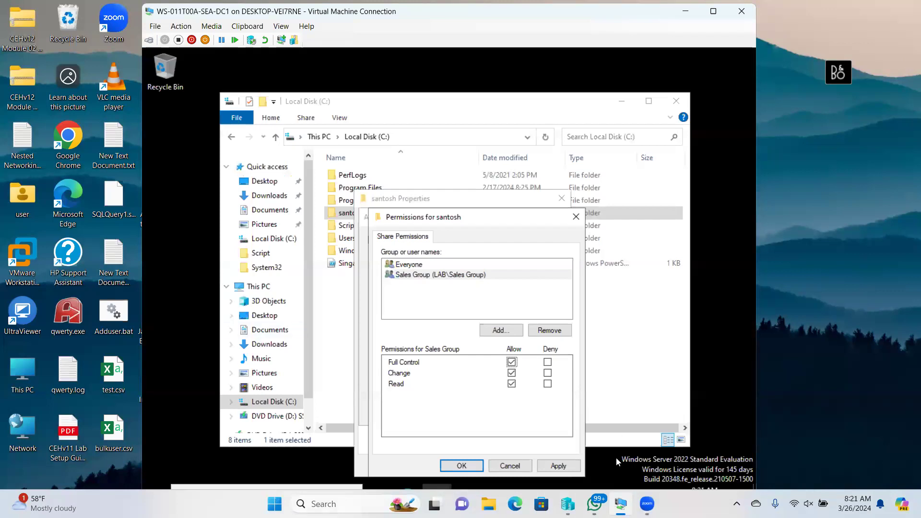
pyautogui.click(514, 470)
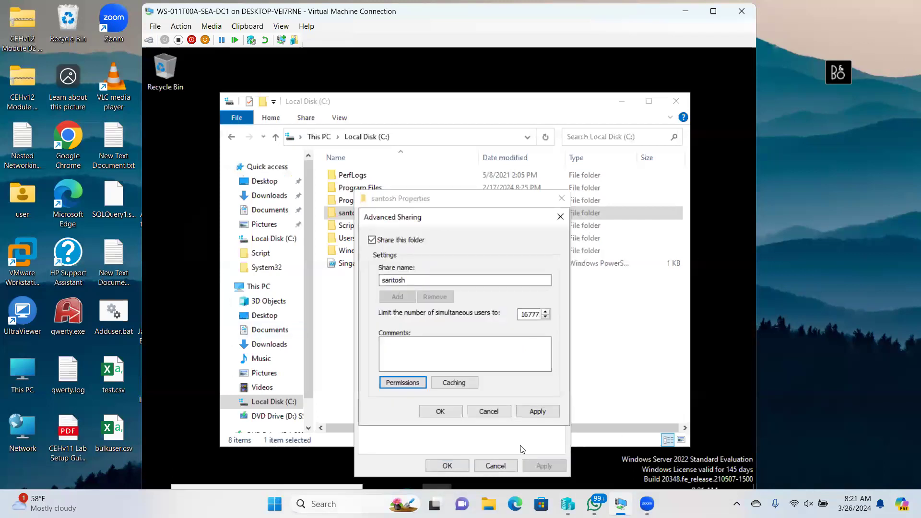
pyautogui.click(498, 413)
pyautogui.click(495, 464)
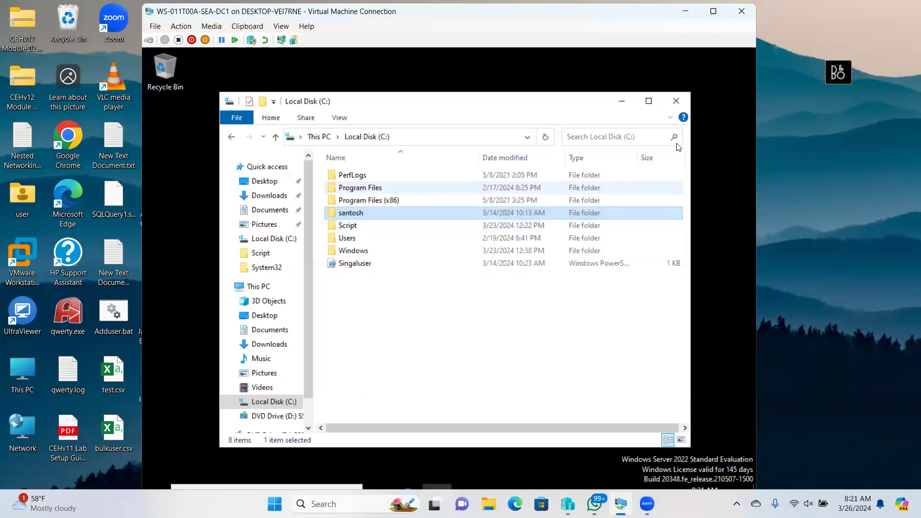
pyautogui.click(676, 101)
# - Reconnect in an enhanced session at 1680x1050 resolution
pyautogui.click(281, 39)
pyautogui.moveTo(435, 258); pyautogui.dragTo(458, 259)
pyautogui.click(494, 313)
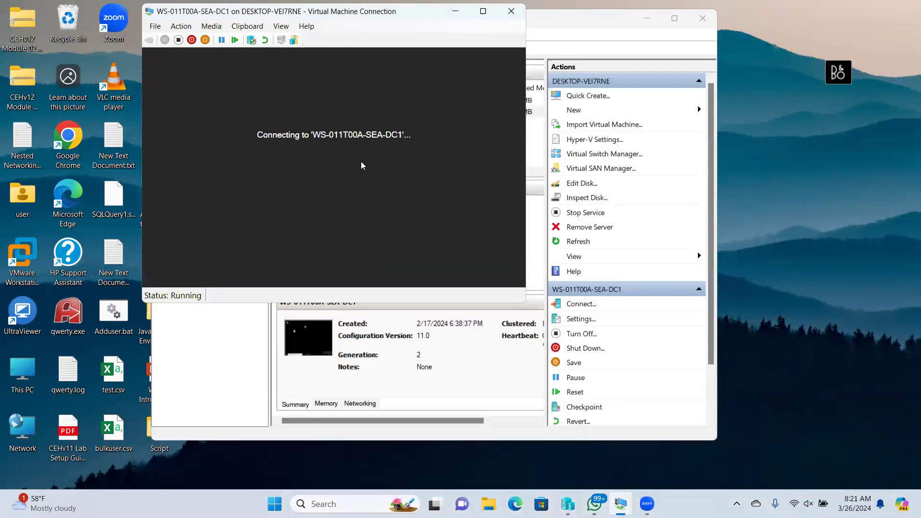
# - Minimize Hyper-V Manager and sign in as LAB\Administrator with the account password
pyautogui.click(646, 18)
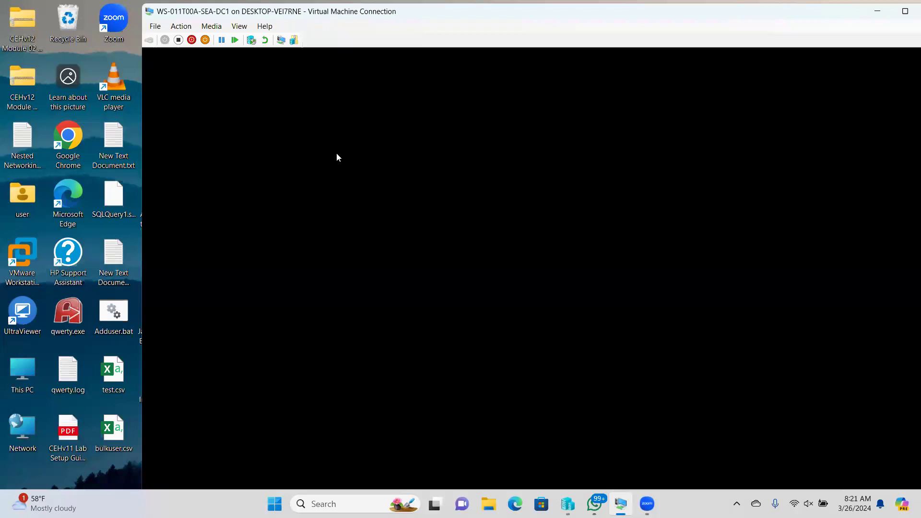
pyautogui.write('••••••••')
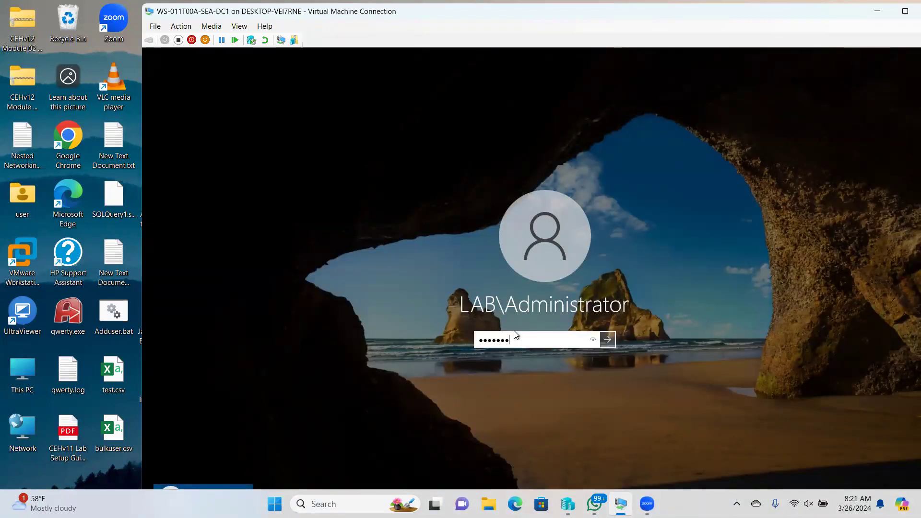
pyautogui.press('Return')
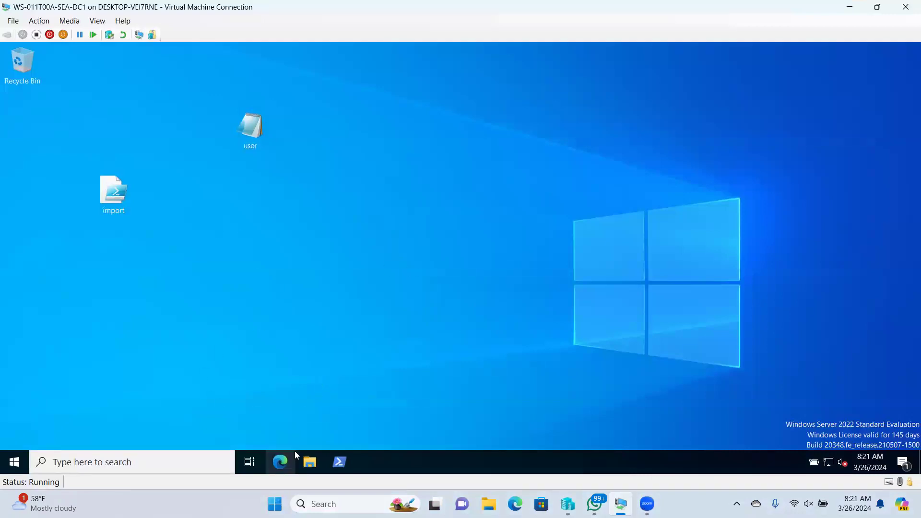
# - Open File Explorer in the VM and view This PC with drives C: and D:
pyautogui.click(310, 462)
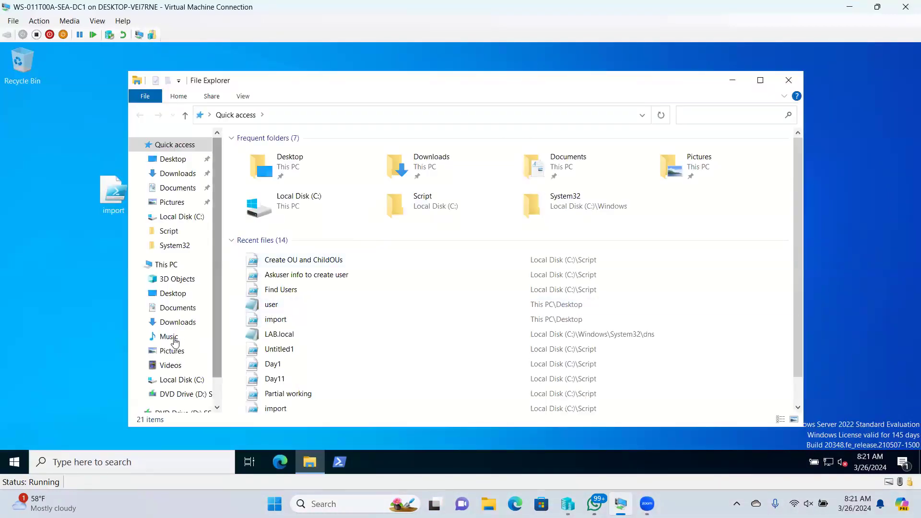
pyautogui.click(172, 263)
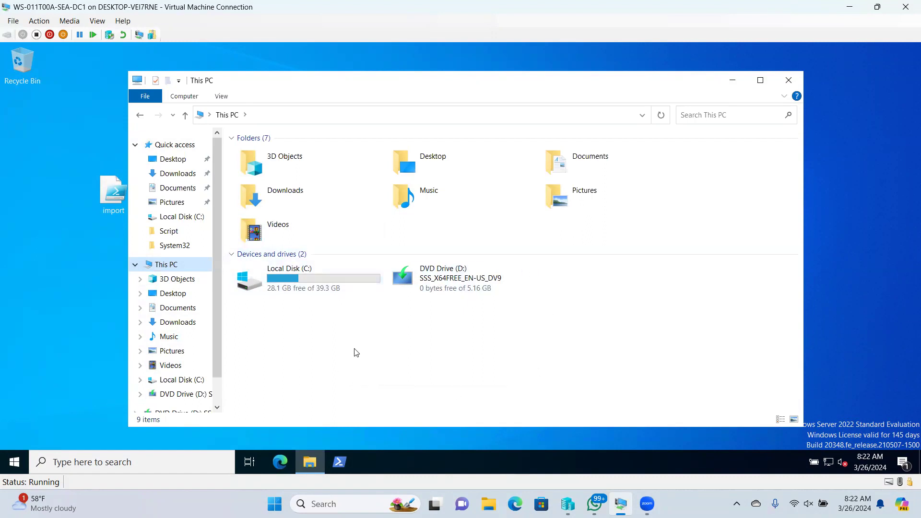
pyautogui.click(13, 22)
# - In the VM settings, add a hard drive to the SCSI Controller and start a new virtual disk
pyautogui.click(36, 33)
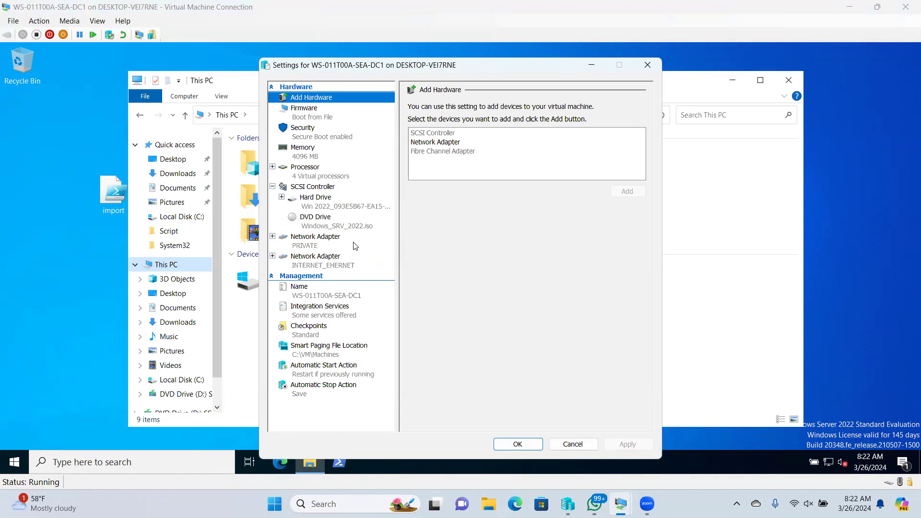
pyautogui.click(312, 187)
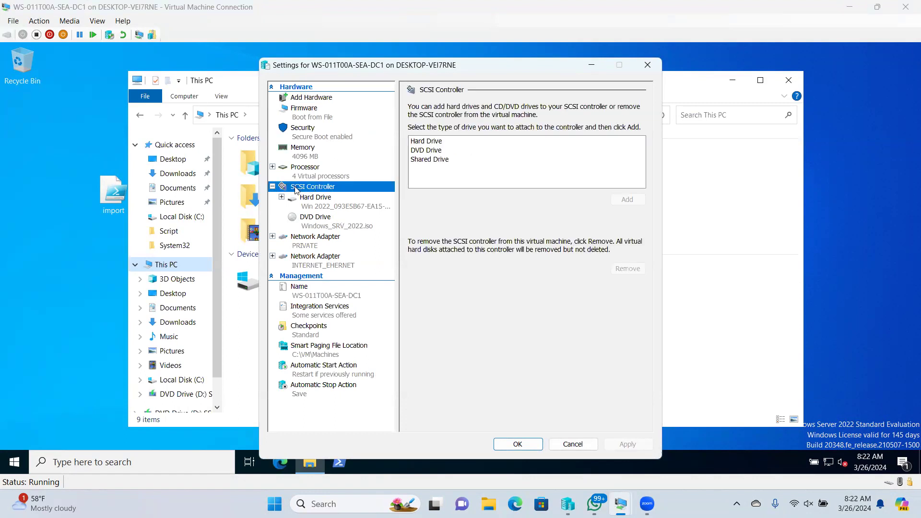
pyautogui.click(430, 144)
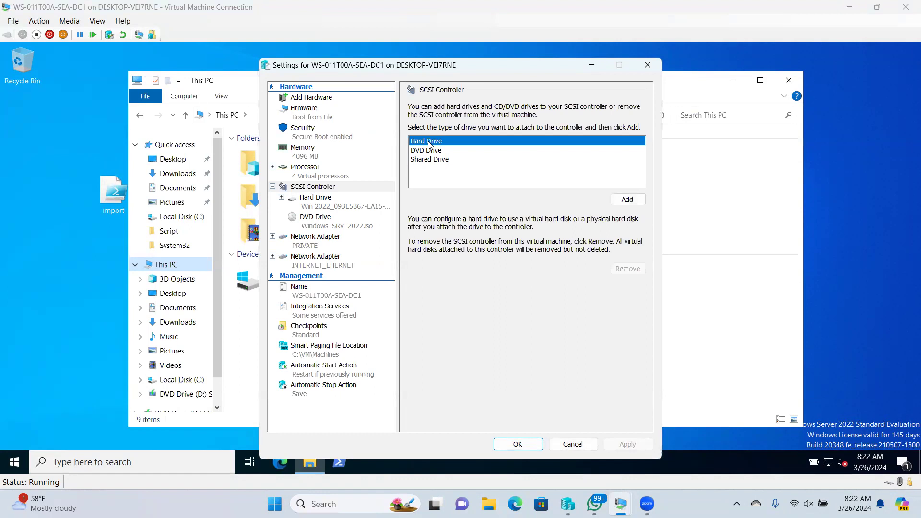
pyautogui.click(640, 205)
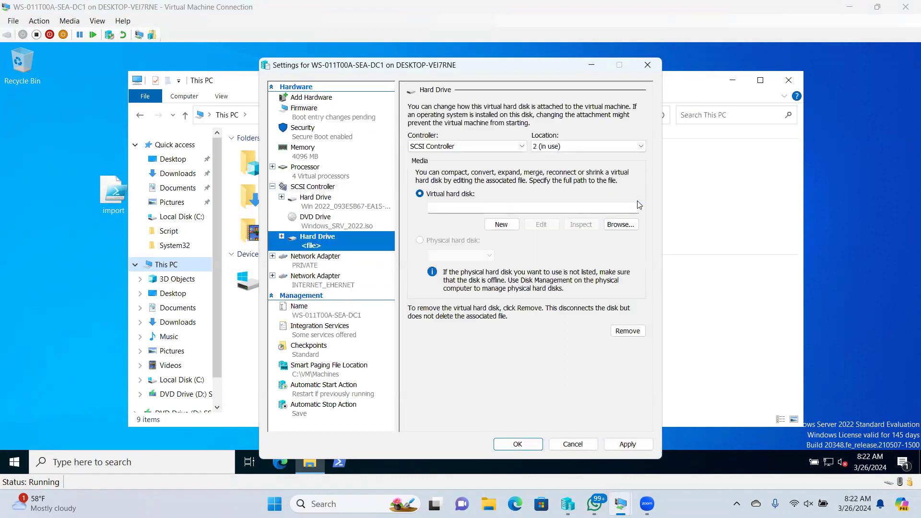
pyautogui.click(499, 225)
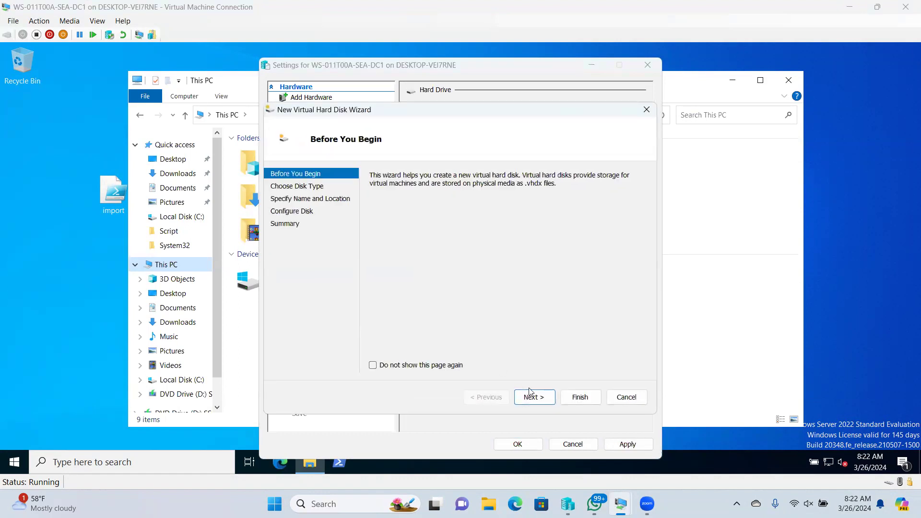
# - Create hdd1.vhdx in C:\VM\VHD with a 10 GB size and apply it
pyautogui.click(534, 399)
pyautogui.click(534, 398)
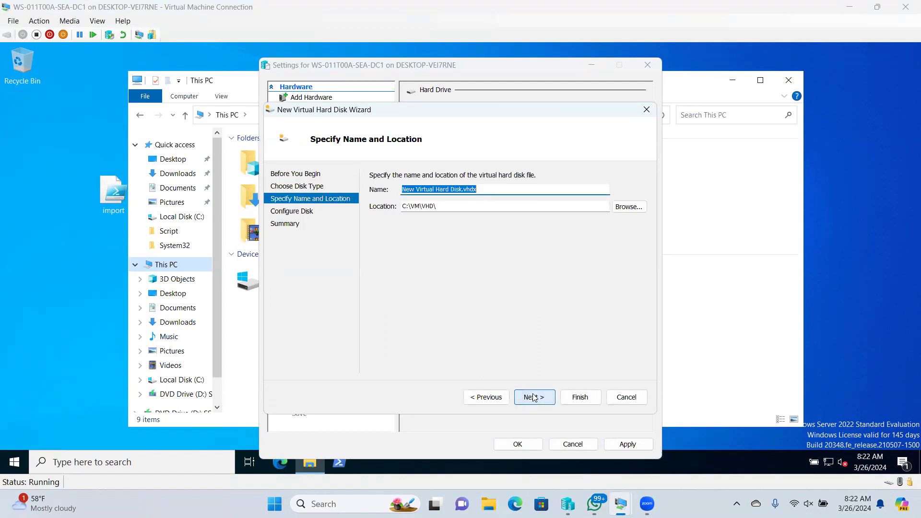
pyautogui.write('hdd1')
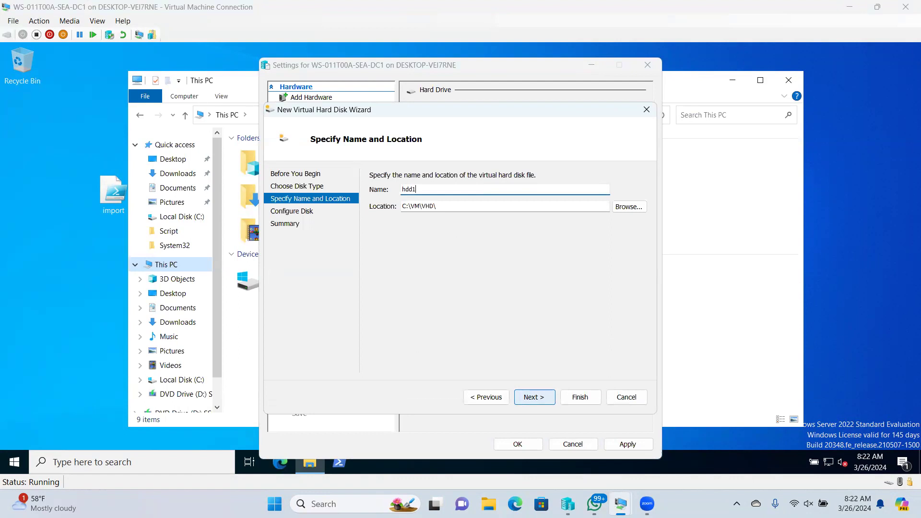
pyautogui.click(534, 398)
pyautogui.moveTo(406, 201); pyautogui.dragTo(436, 209)
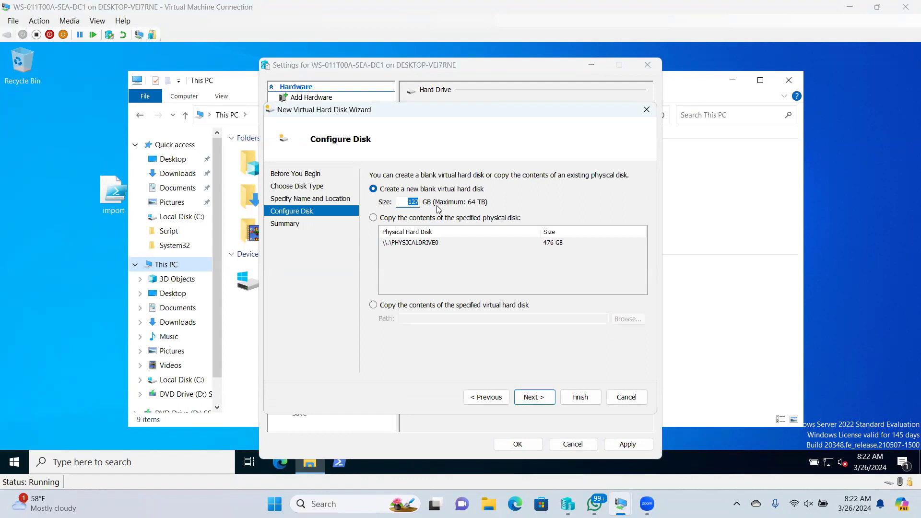
pyautogui.write('5')
pyautogui.press('BackSpace')
pyautogui.write('10')
pyautogui.click(535, 400)
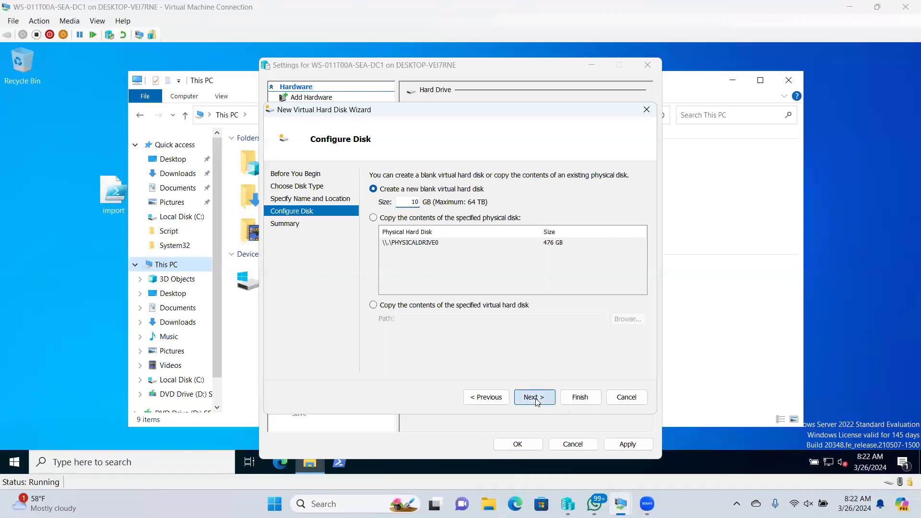
pyautogui.click(583, 398)
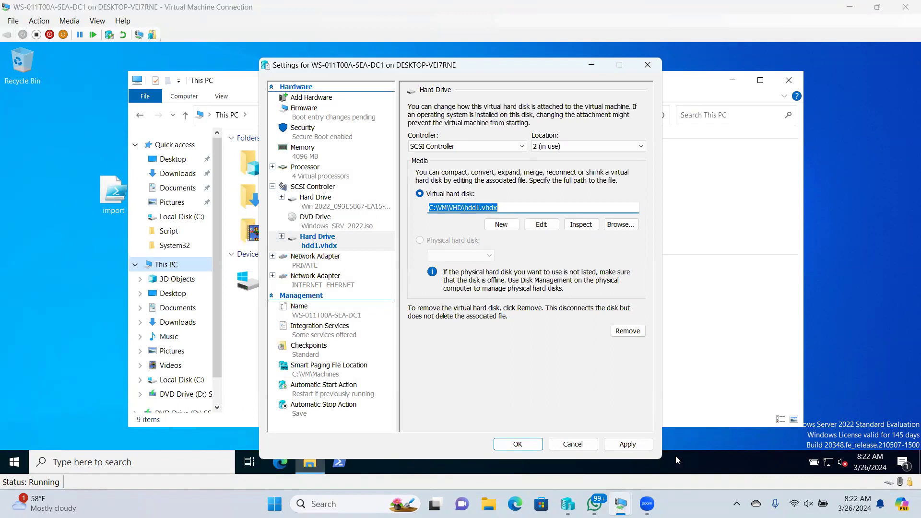
pyautogui.click(620, 442)
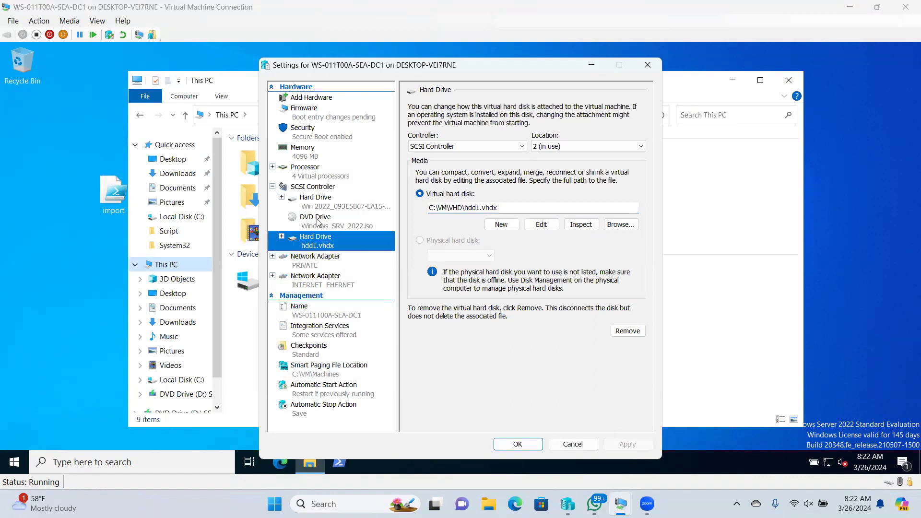
# - Add a second hard drive to the SCSI Controller and start a new virtual disk
pyautogui.click(307, 188)
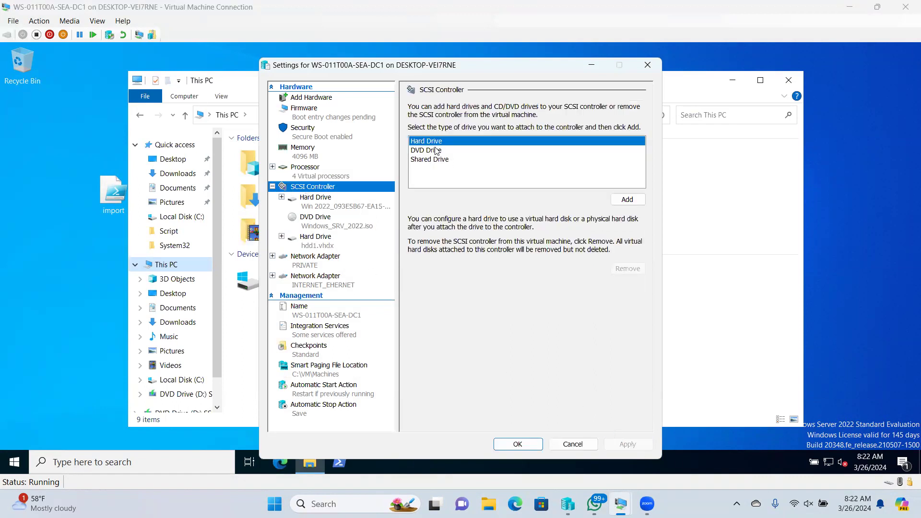
pyautogui.click(614, 200)
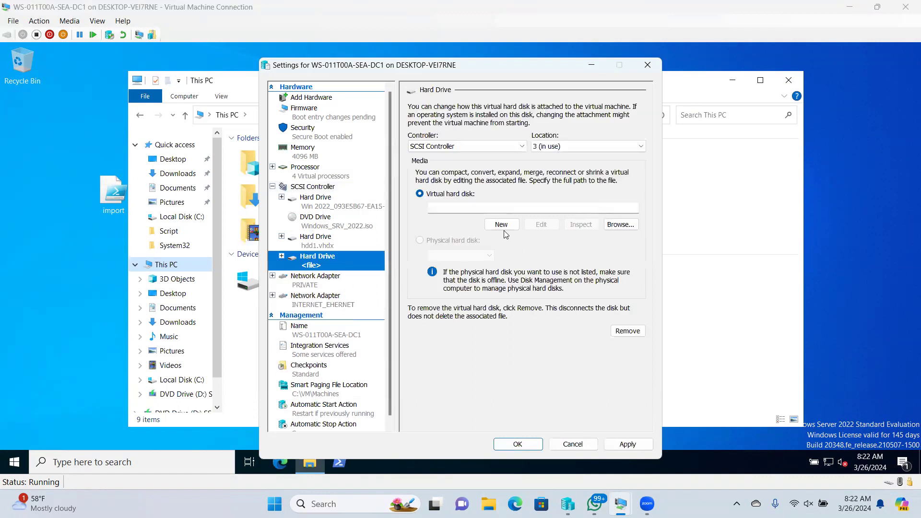
pyautogui.click(503, 224)
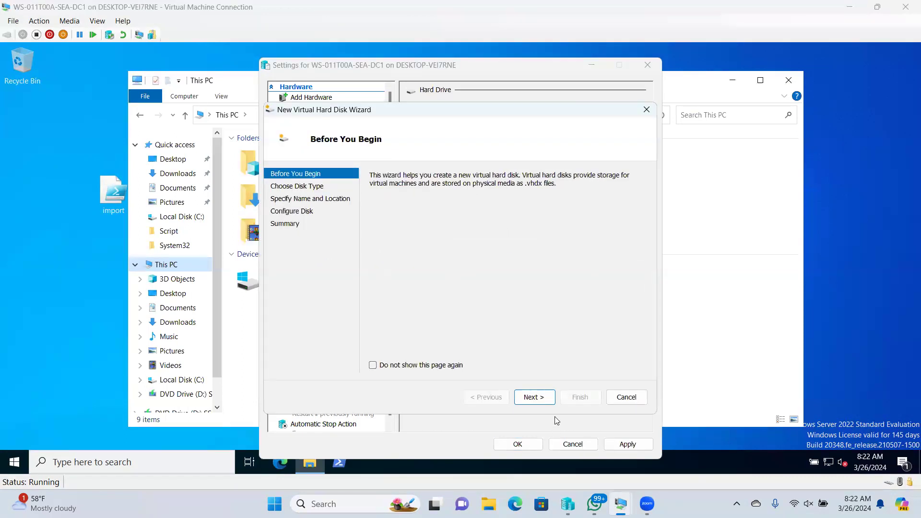
pyautogui.click(534, 397)
pyautogui.click(535, 398)
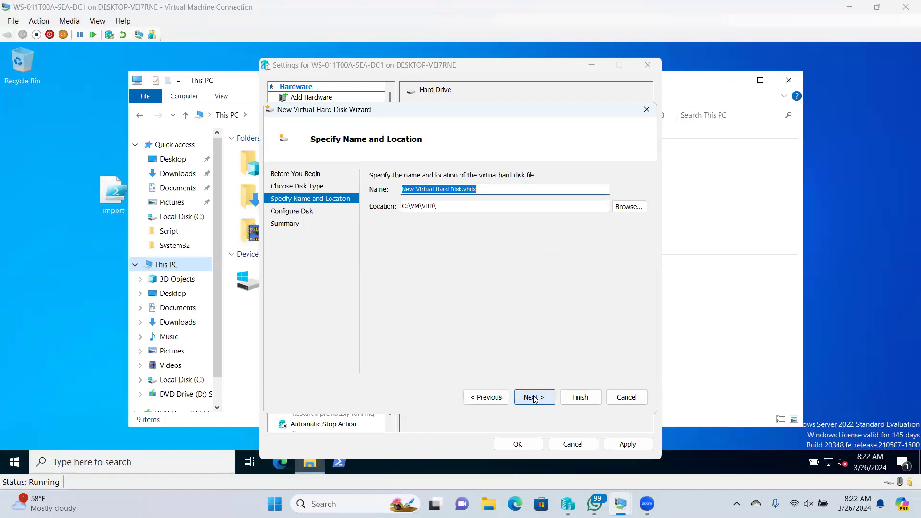
# - Name the disk hdd2, set its size to 10 GB, finish and apply
pyautogui.write('hdd2')
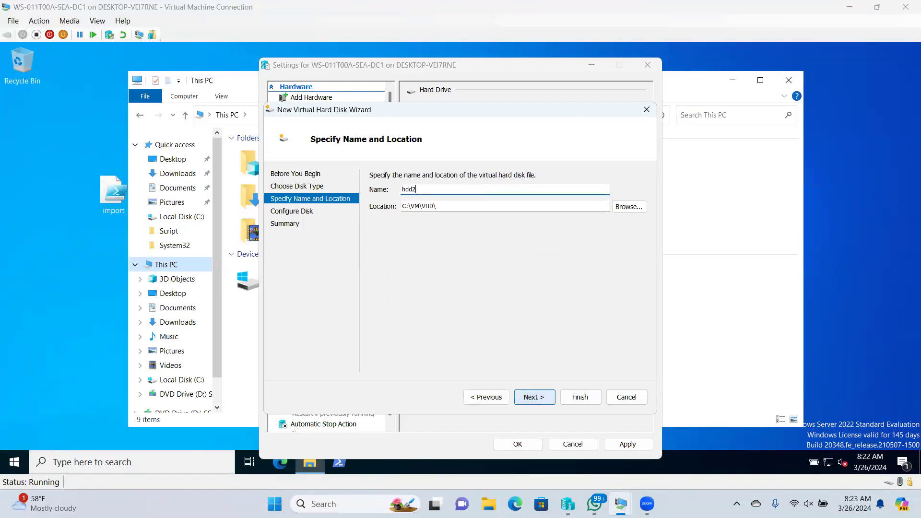
pyautogui.click(538, 398)
pyautogui.moveTo(403, 199); pyautogui.dragTo(451, 202)
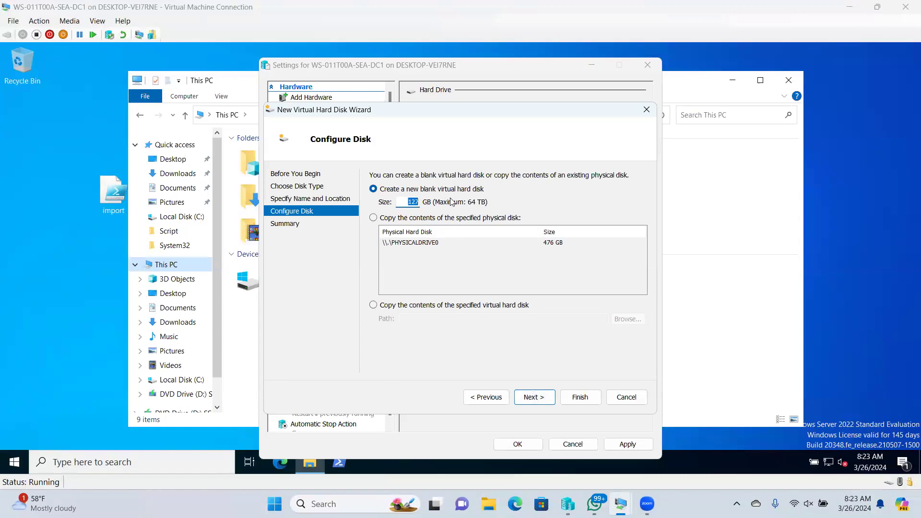
pyautogui.write('10')
pyautogui.click(531, 402)
pyautogui.click(579, 398)
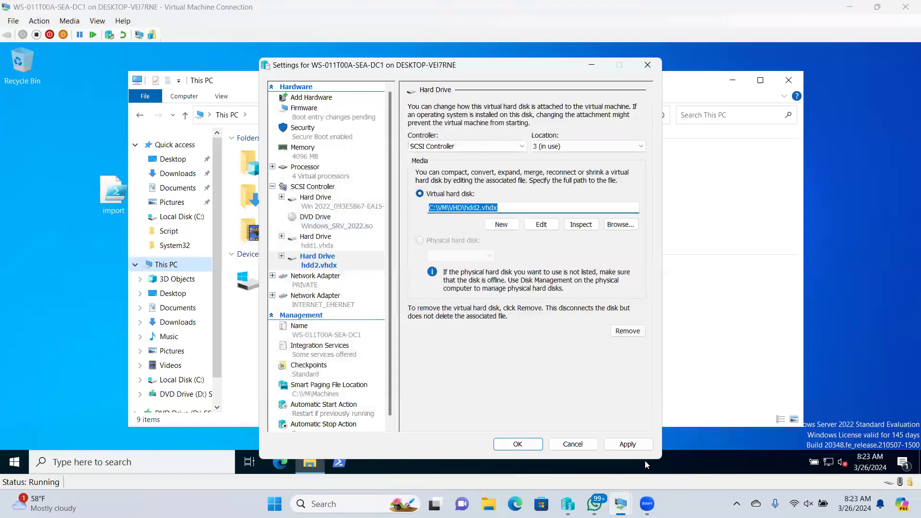
pyautogui.click(628, 445)
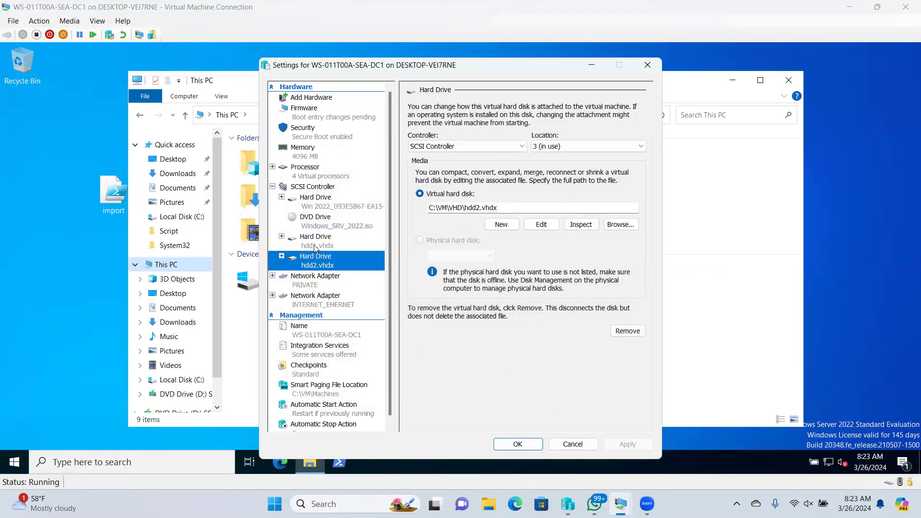
# - Add another SCSI hard drive and start a new dynamically expanding virtual disk
pyautogui.click(302, 187)
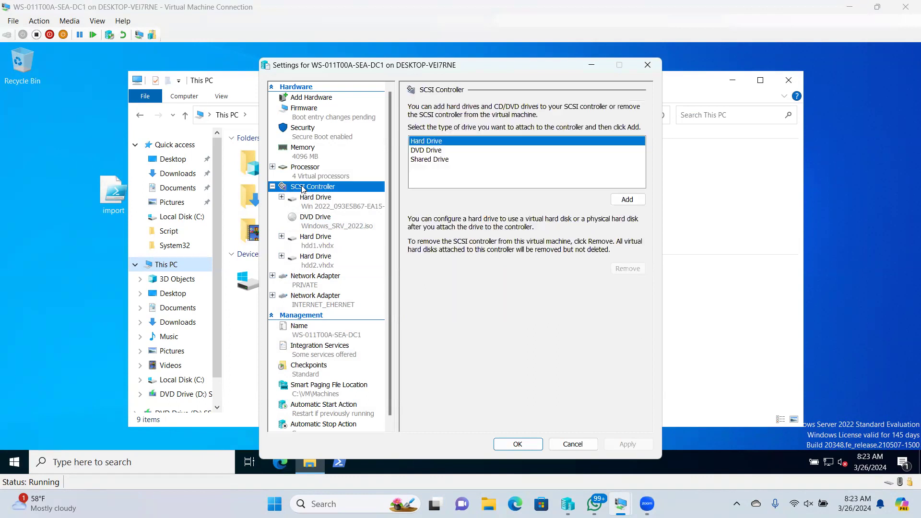
pyautogui.rightClick(302, 189)
pyautogui.click(431, 142)
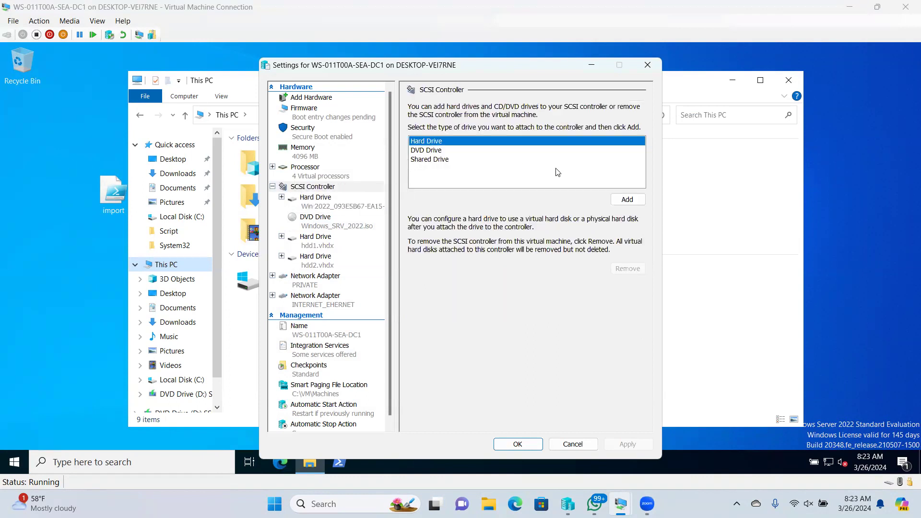
pyautogui.click(623, 205)
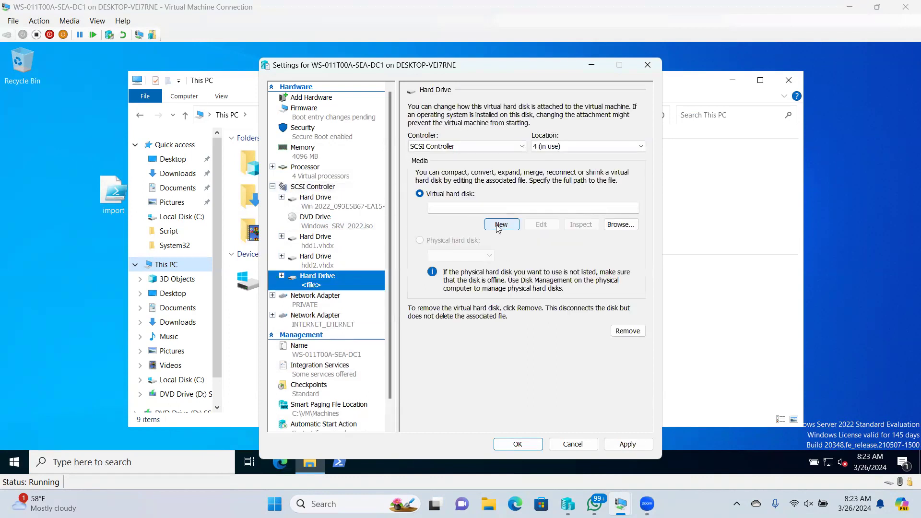
pyautogui.click(498, 225)
pyautogui.click(533, 398)
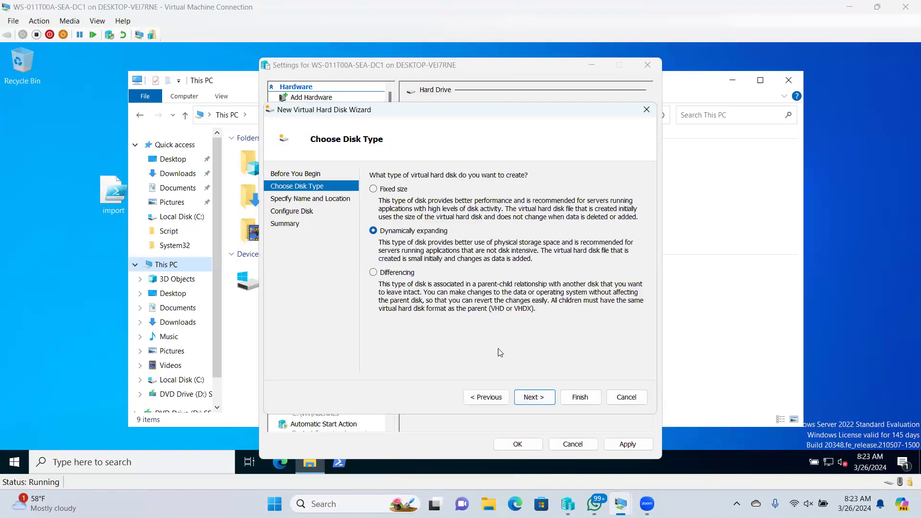
pyautogui.click(538, 398)
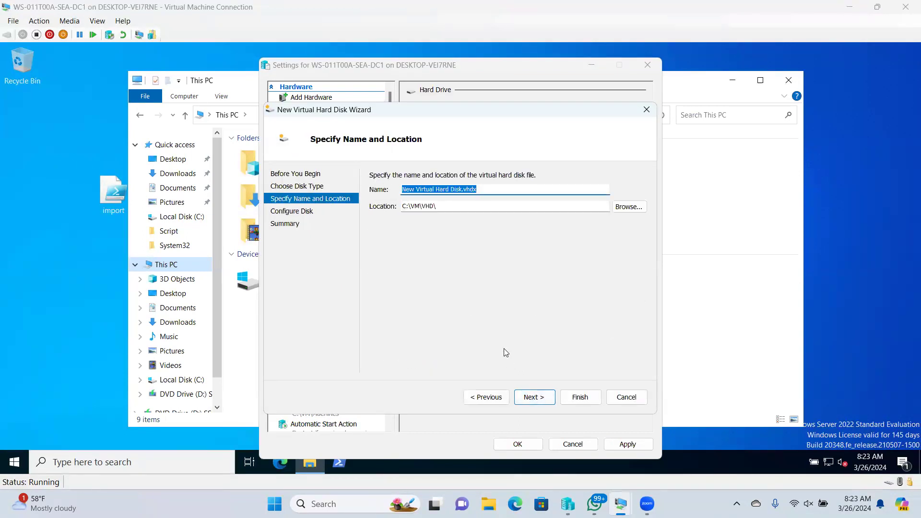
# - Name the disk hdd3, set its size to 10 GB, finish and apply
pyautogui.write('hdd3')
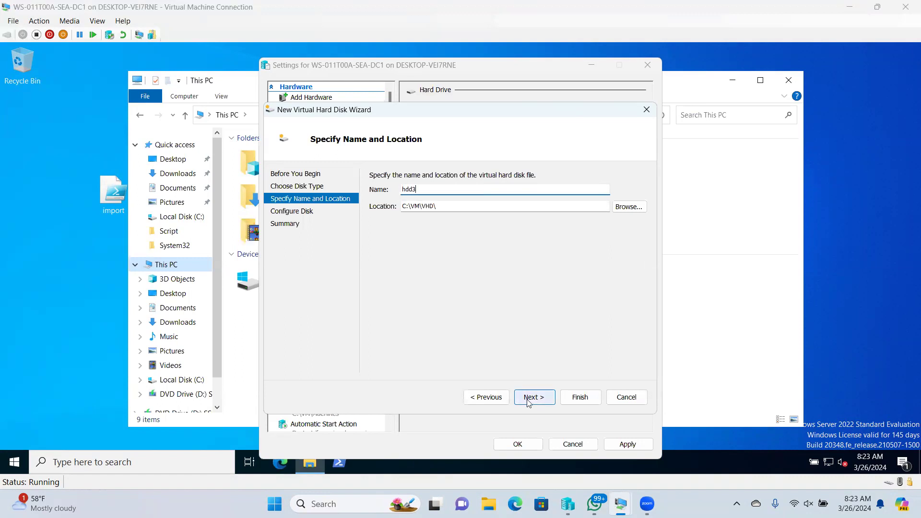
pyautogui.click(531, 397)
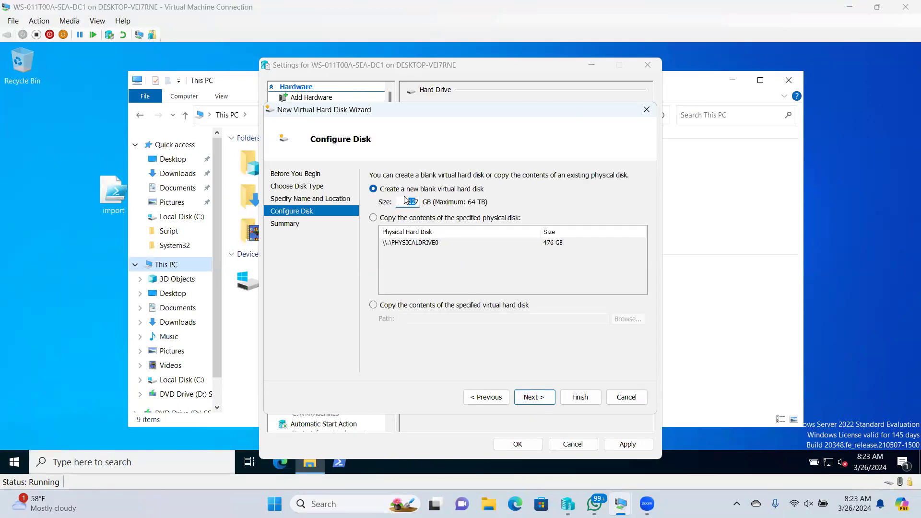
pyautogui.moveTo(406, 202); pyautogui.dragTo(426, 203)
pyautogui.write('10')
pyautogui.click(537, 397)
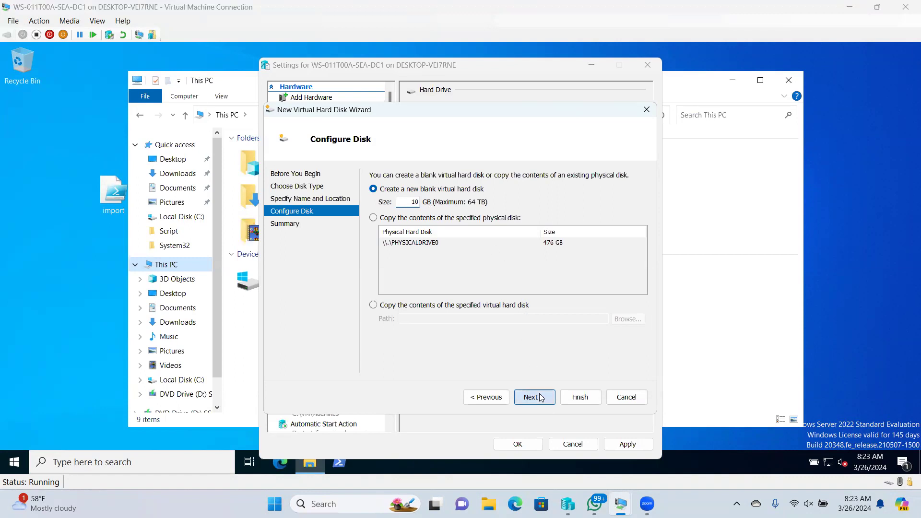
pyautogui.click(595, 398)
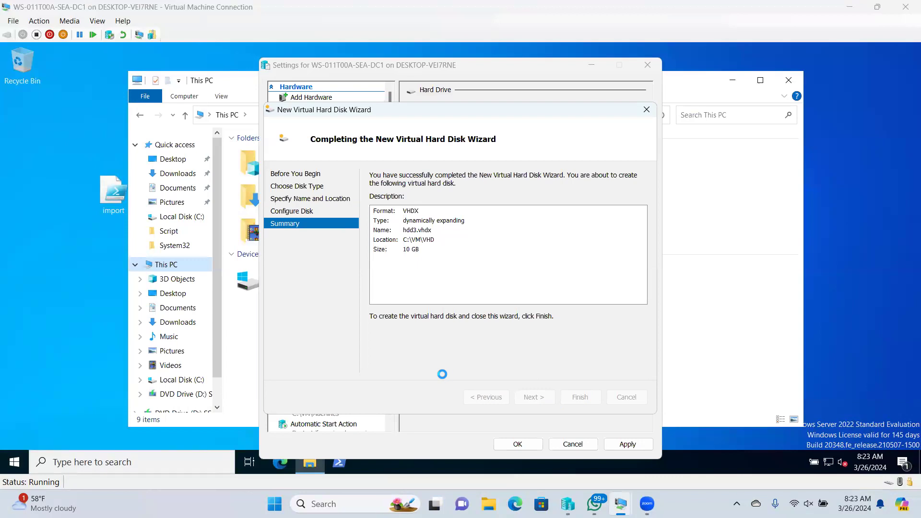
pyautogui.click(628, 443)
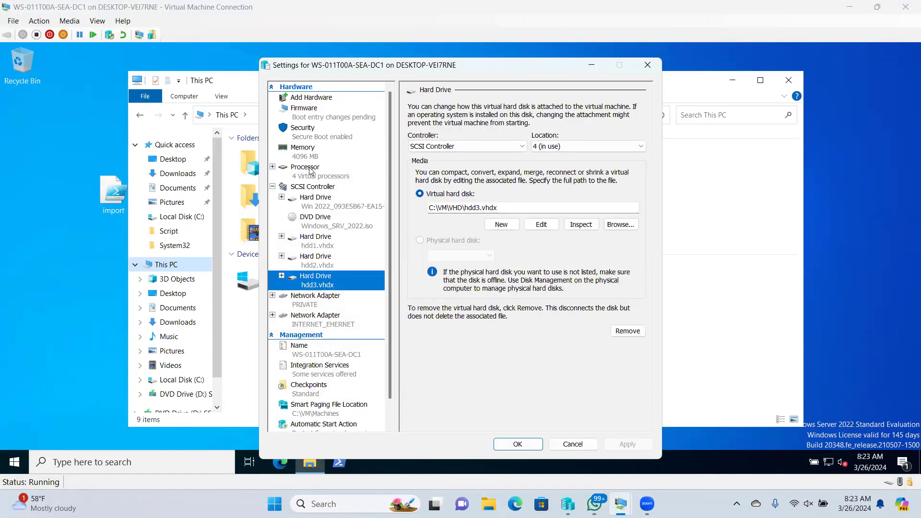
pyautogui.click(308, 187)
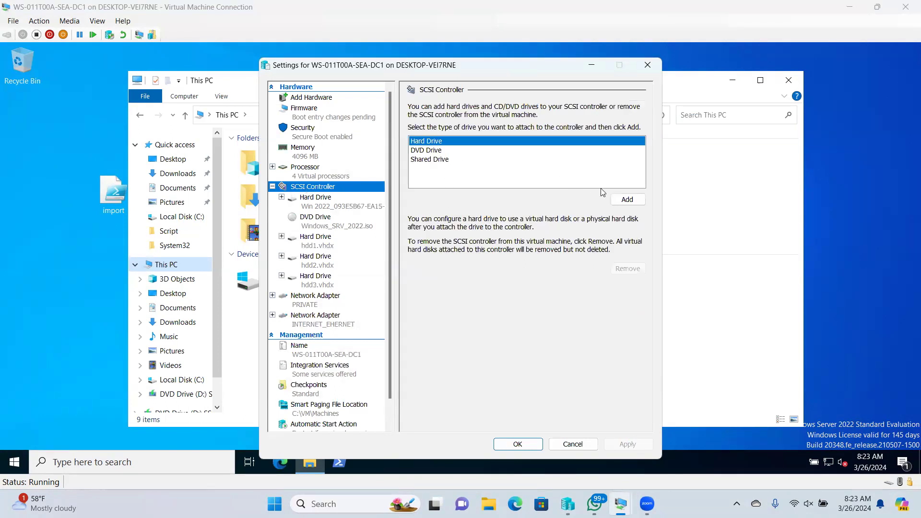
# - Create hdd4.vhdx on the SCSI Controller and apply it
pyautogui.click(626, 199)
pyautogui.click(503, 222)
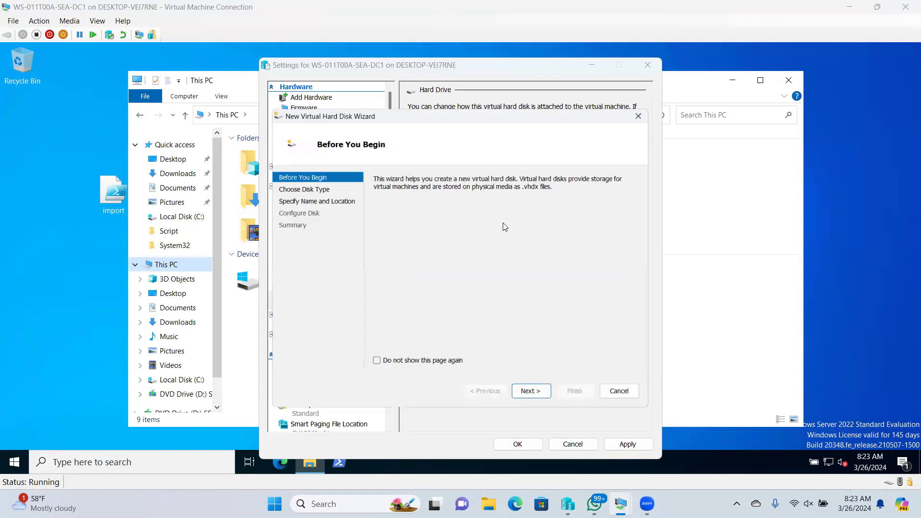
pyautogui.click(539, 398)
pyautogui.click(538, 398)
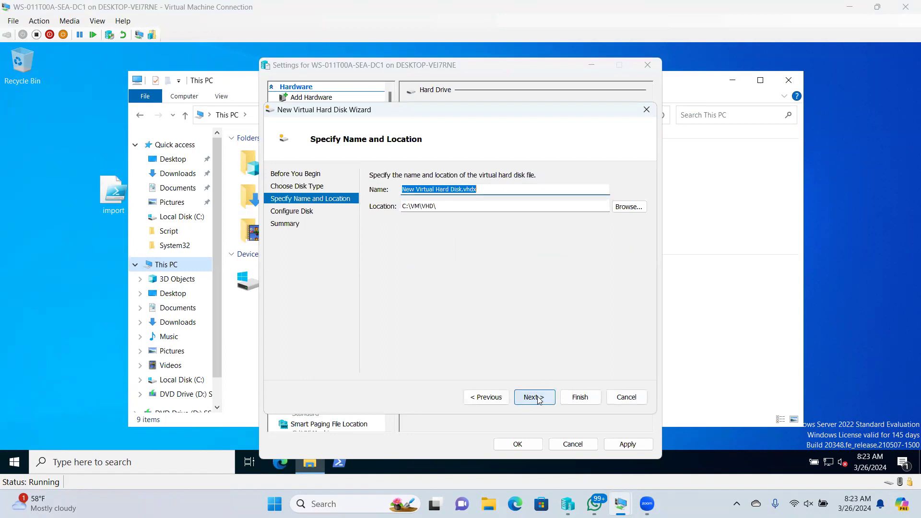
pyautogui.write('h')
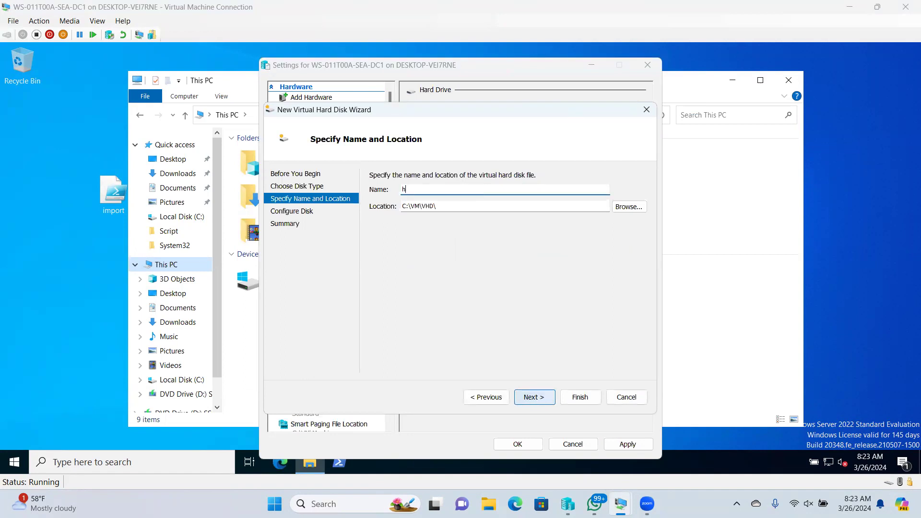
pyautogui.write('dd4')
pyautogui.click(535, 399)
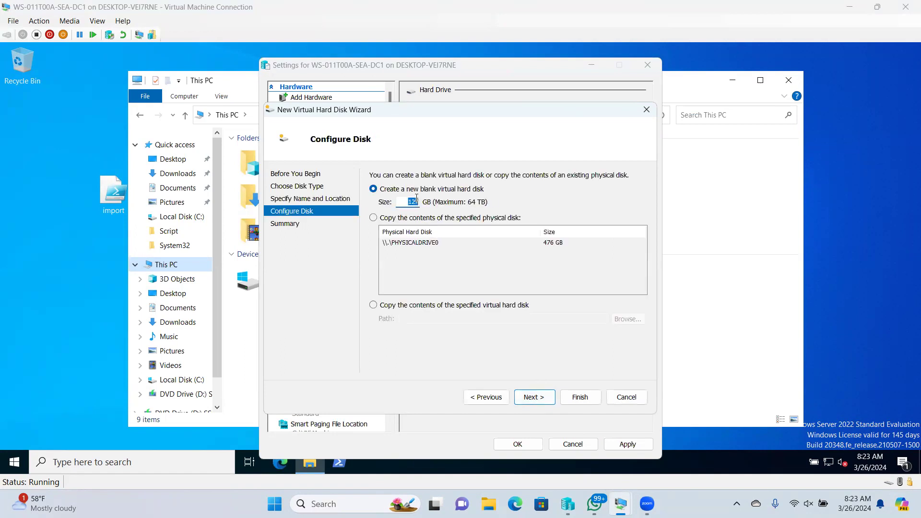
pyautogui.write('10')
pyautogui.click(533, 399)
pyautogui.click(578, 396)
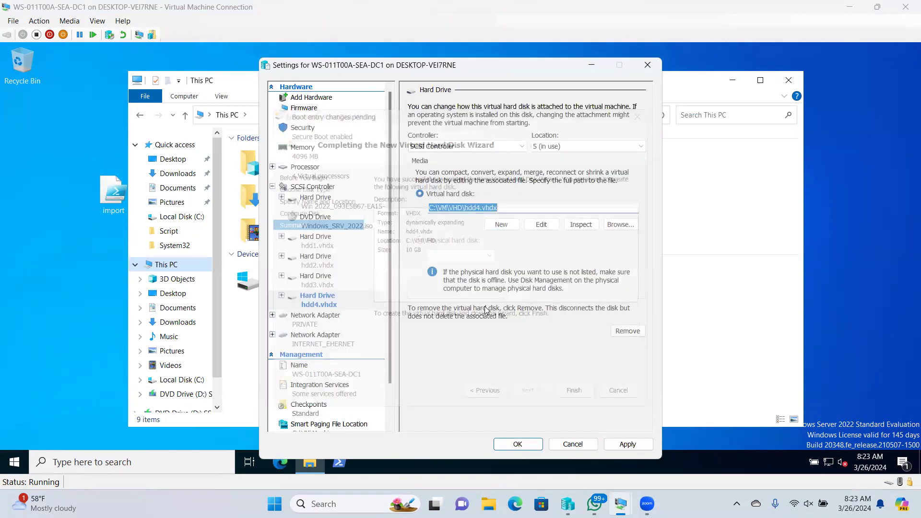
pyautogui.click(626, 444)
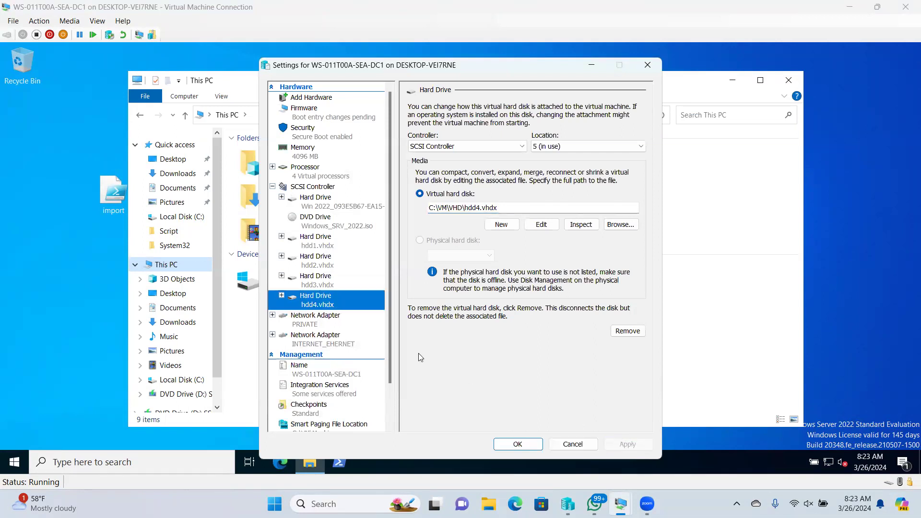
# - Create a 10 GB hdd5.vhdx on the SCSI Controller and apply it
pyautogui.click(311, 189)
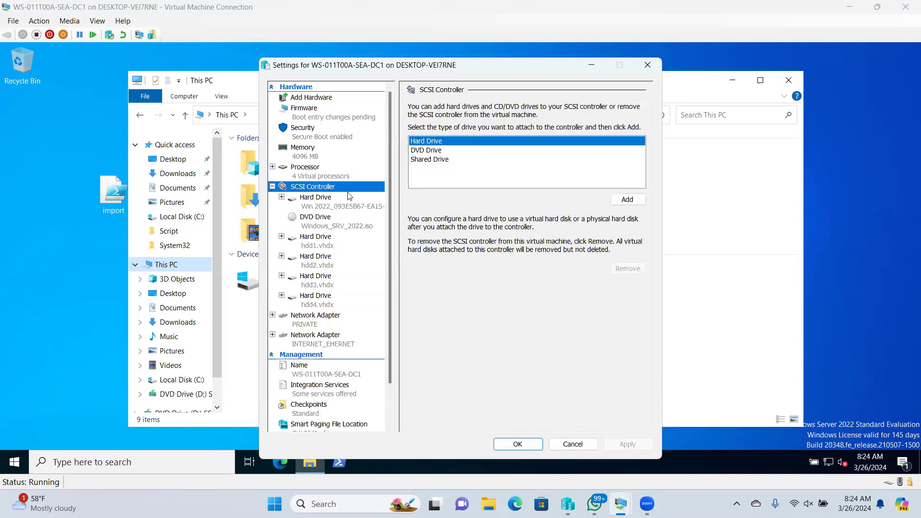
pyautogui.click(626, 200)
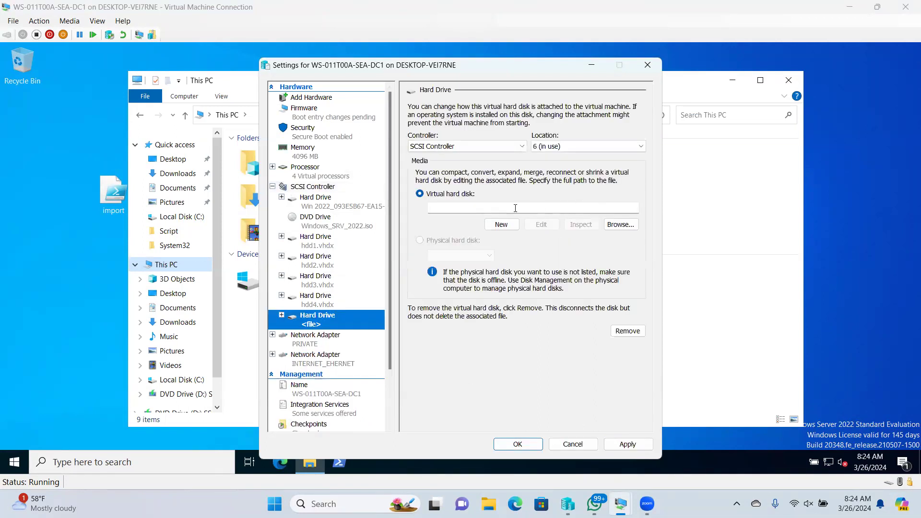
pyautogui.click(501, 224)
pyautogui.click(533, 397)
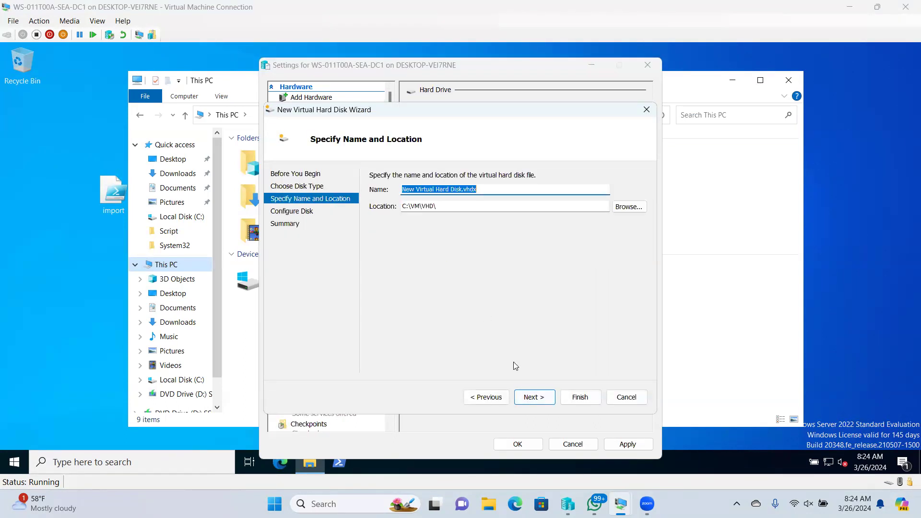
pyautogui.write('hdd5')
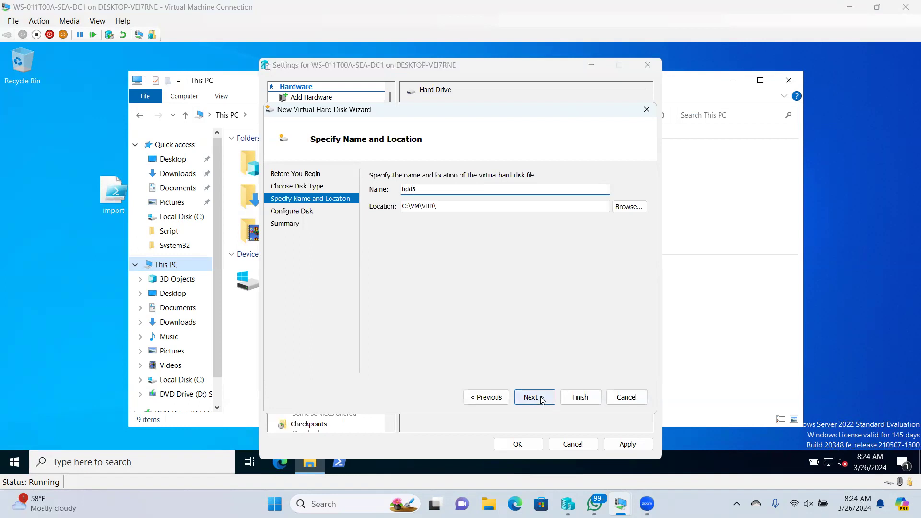
pyautogui.click(534, 397)
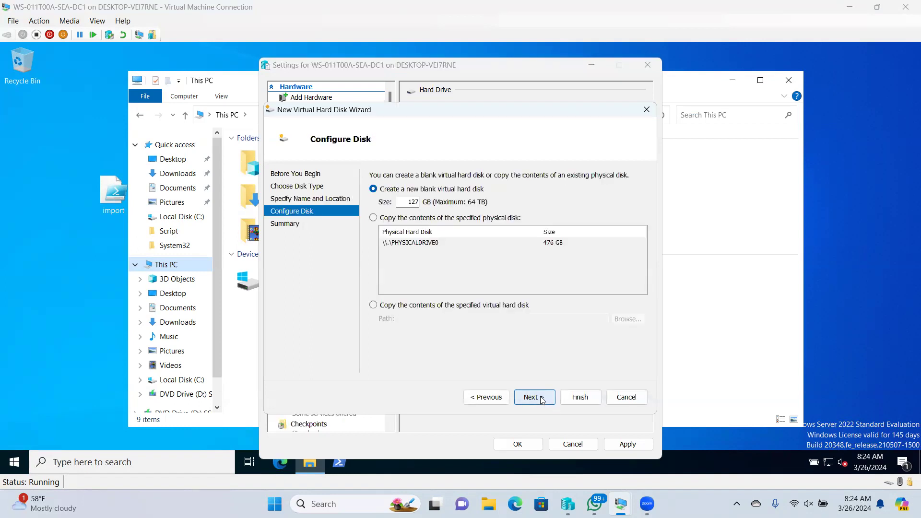
pyautogui.doubleClick(407, 202)
pyautogui.write('10')
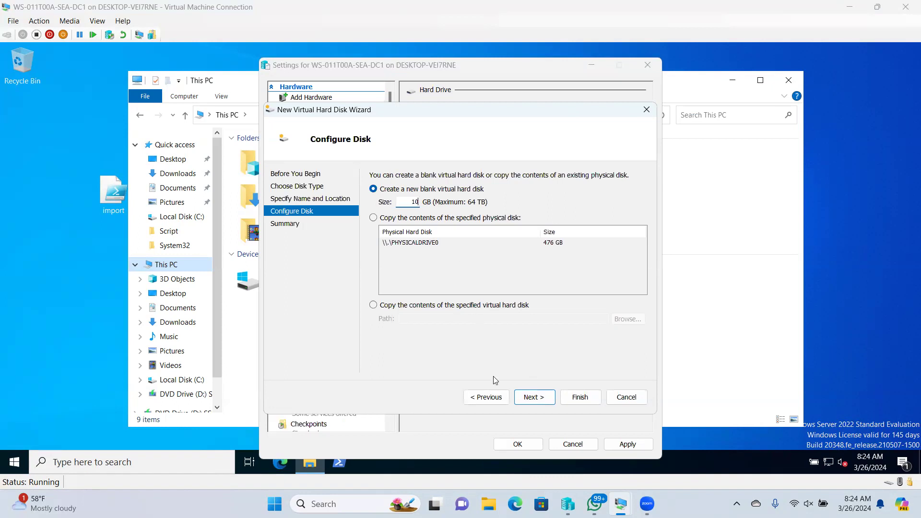
pyautogui.click(536, 399)
pyautogui.click(573, 396)
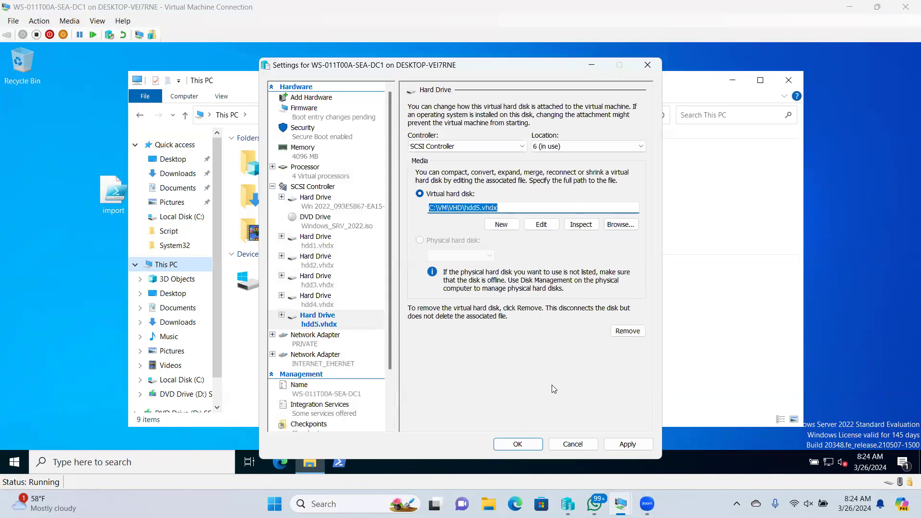
pyautogui.click(623, 445)
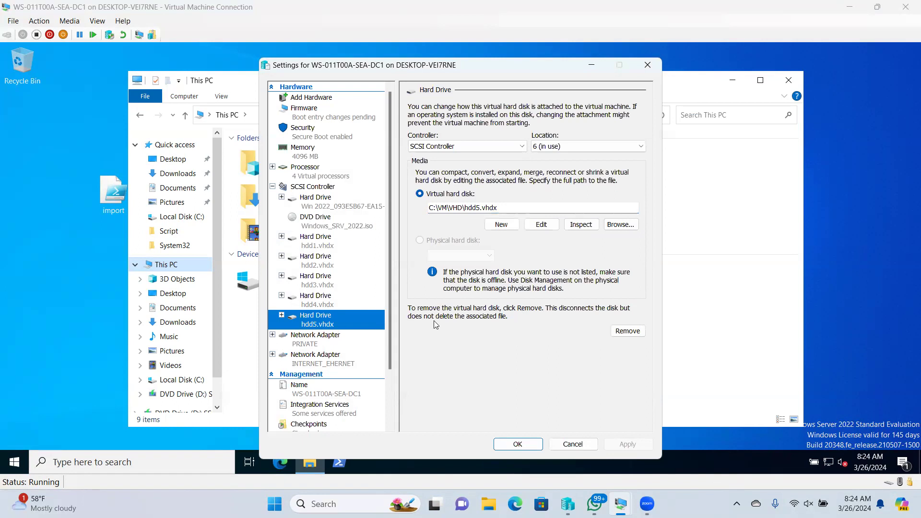
# - Review the hdd1–hdd5 drive entries, confirm the settings with OK, and close This PC
pyautogui.click(317, 245)
pyautogui.click(319, 264)
pyautogui.click(322, 284)
pyautogui.click(318, 305)
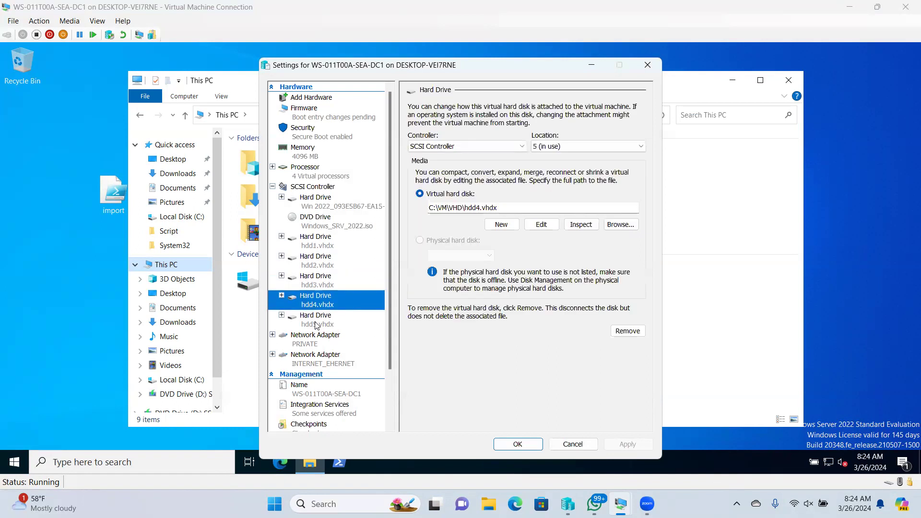
pyautogui.click(316, 322)
pyautogui.click(320, 244)
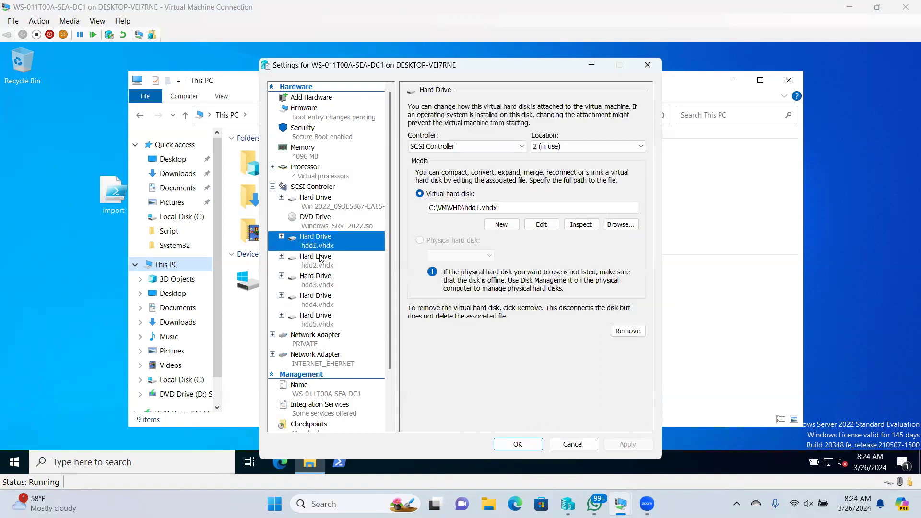
pyautogui.click(320, 269)
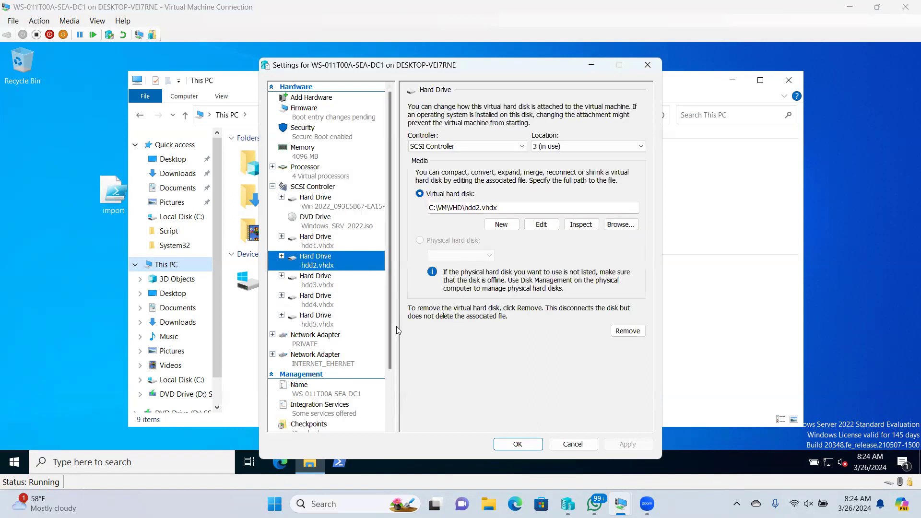
pyautogui.click(522, 443)
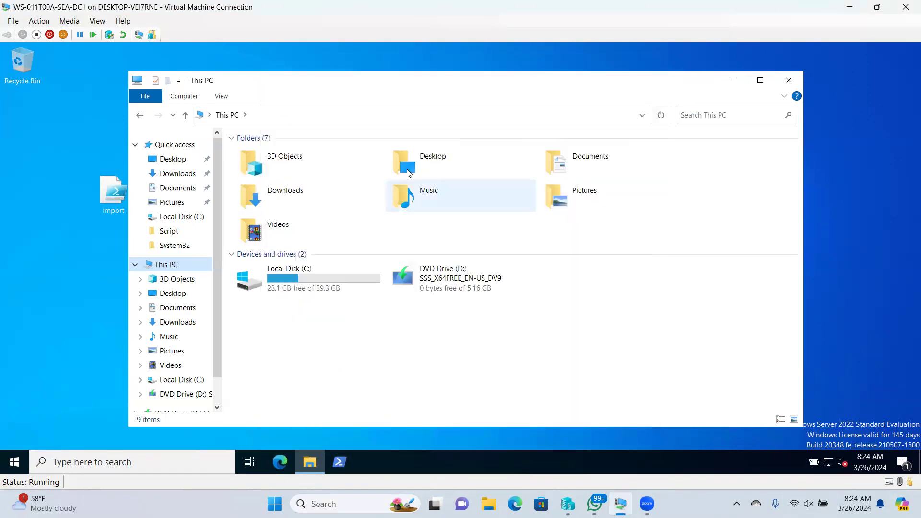
pyautogui.click(788, 81)
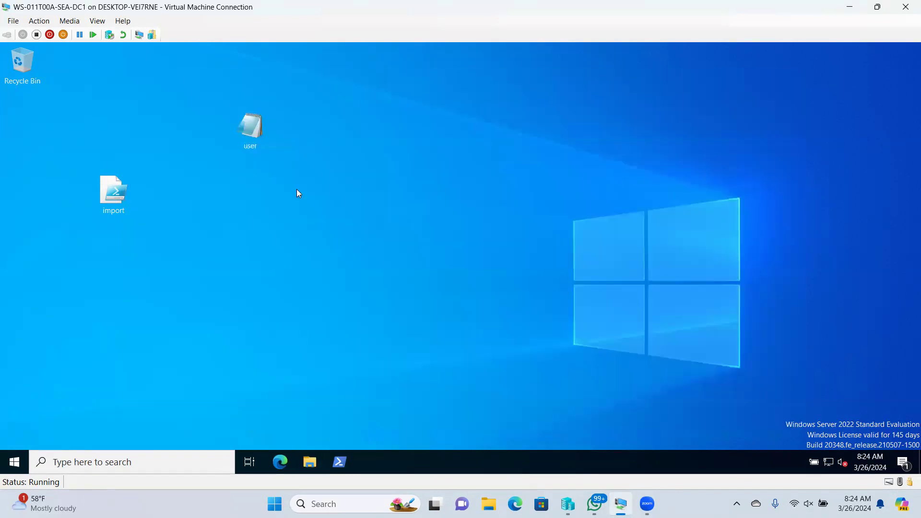
# - Refresh the desktop, then launch diskmgmt.msc from Run
pyautogui.rightClick(432, 191)
pyautogui.click(468, 228)
pyautogui.rightClick(14, 461)
pyautogui.click(50, 407)
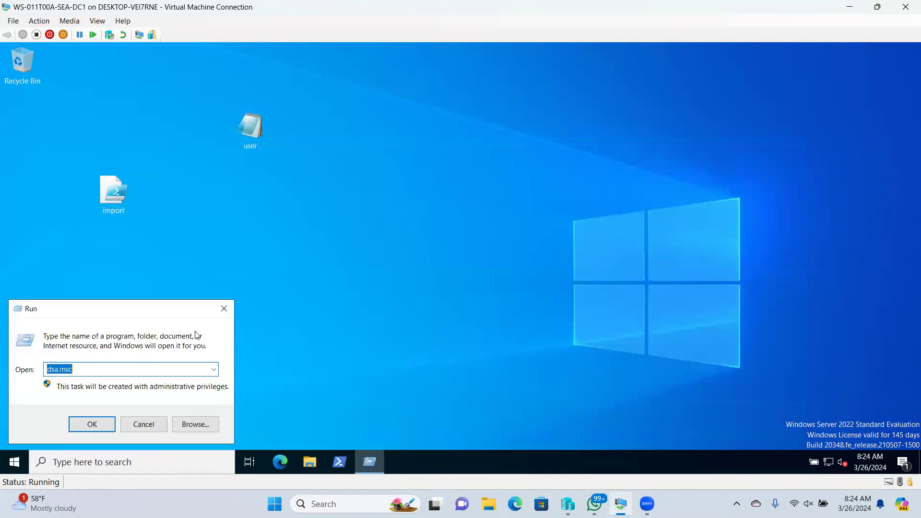
pyautogui.write('di')
pyautogui.write('skmgmt.msc')
pyautogui.press('Return')
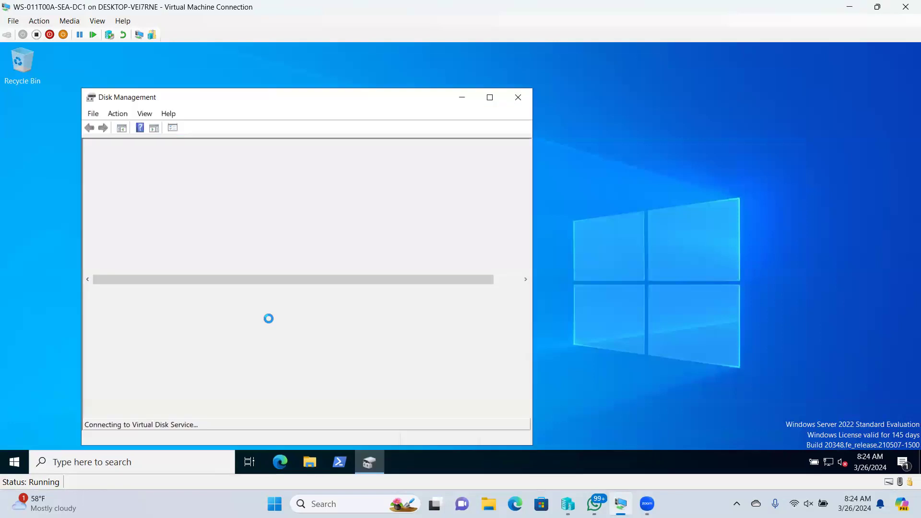
pyautogui.moveTo(265, 97); pyautogui.dragTo(260, 60)
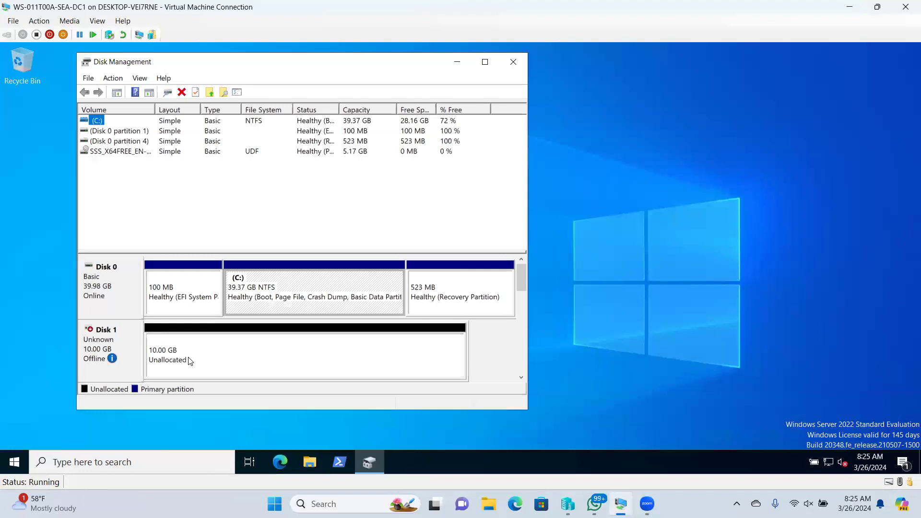
pyautogui.moveTo(519, 278); pyautogui.dragTo(521, 299)
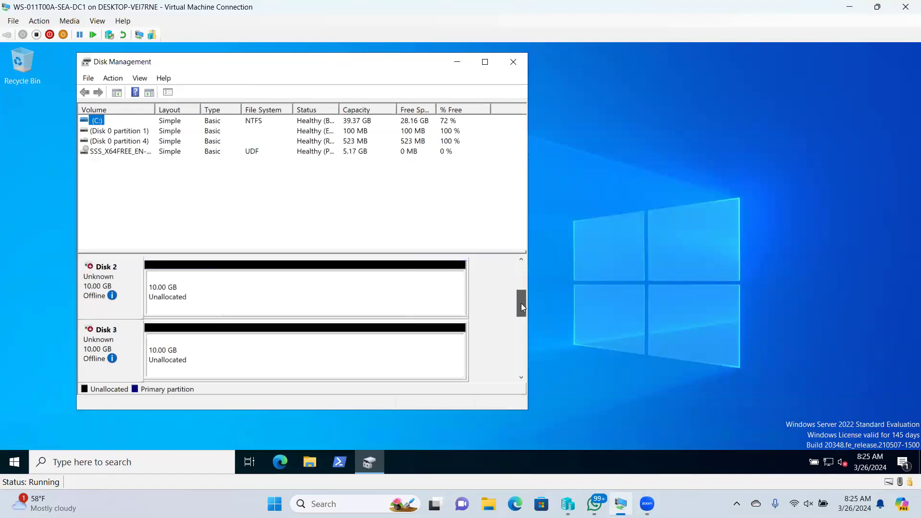
pyautogui.moveTo(521, 337); pyautogui.dragTo(509, 284)
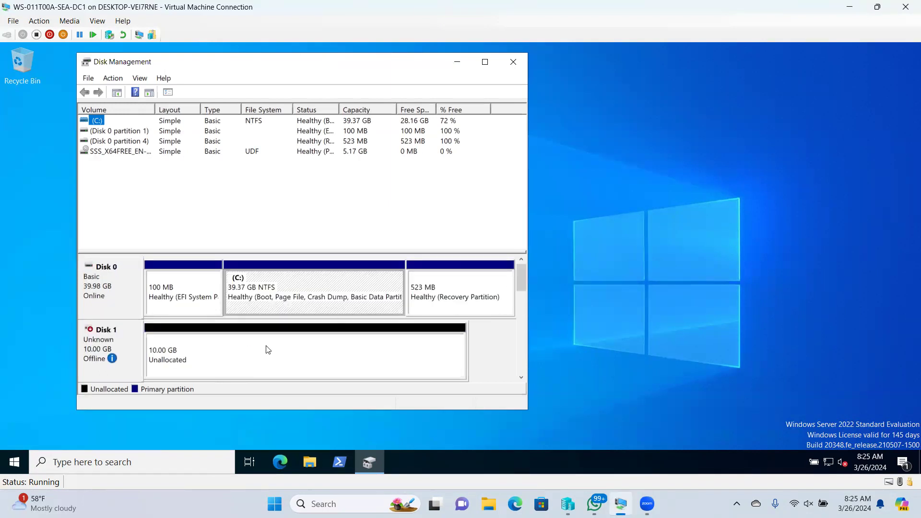
# - Bring Disk 1 and Disk 2 online
pyautogui.rightClick(187, 352)
pyautogui.click(122, 356)
pyautogui.rightClick(123, 356)
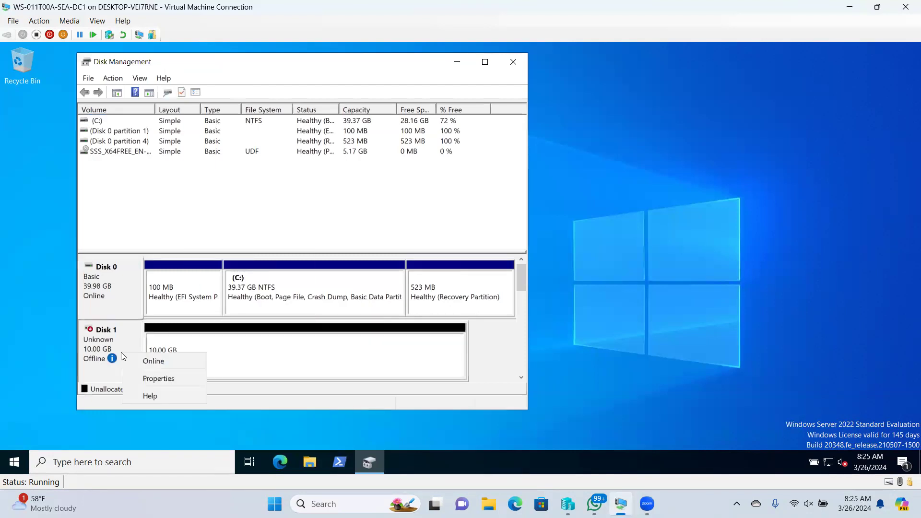
pyautogui.click(141, 360)
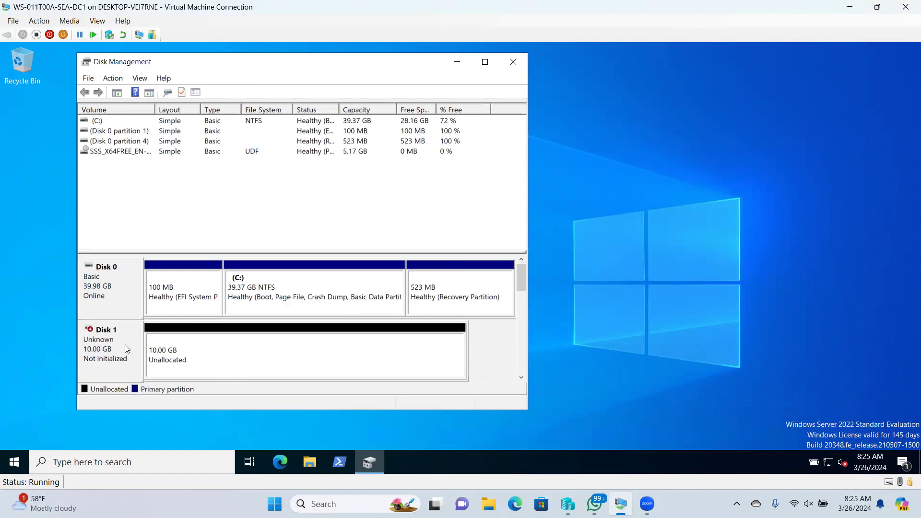
pyautogui.moveTo(521, 267); pyautogui.dragTo(518, 285)
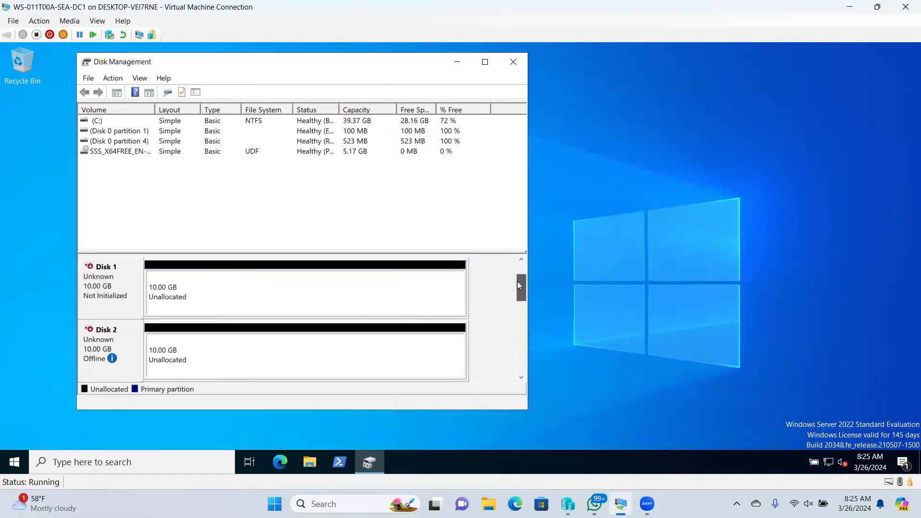
pyautogui.rightClick(106, 350)
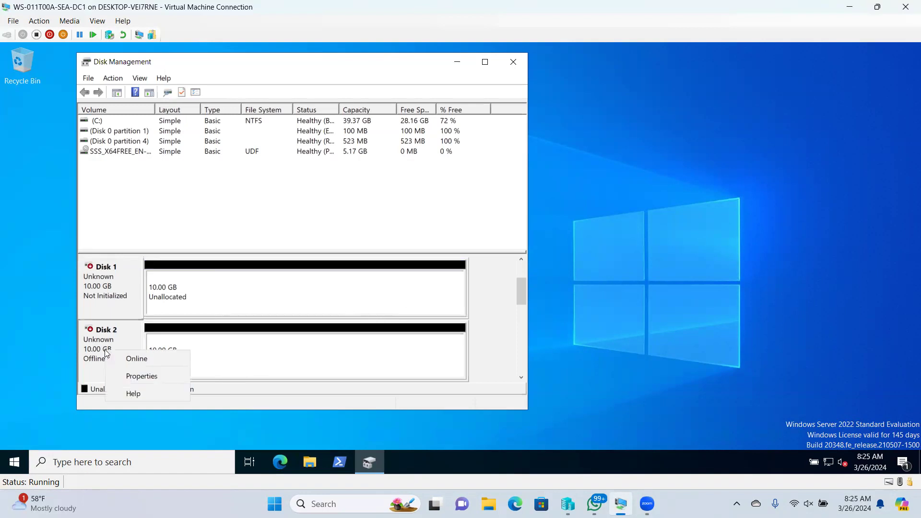
pyautogui.click(136, 359)
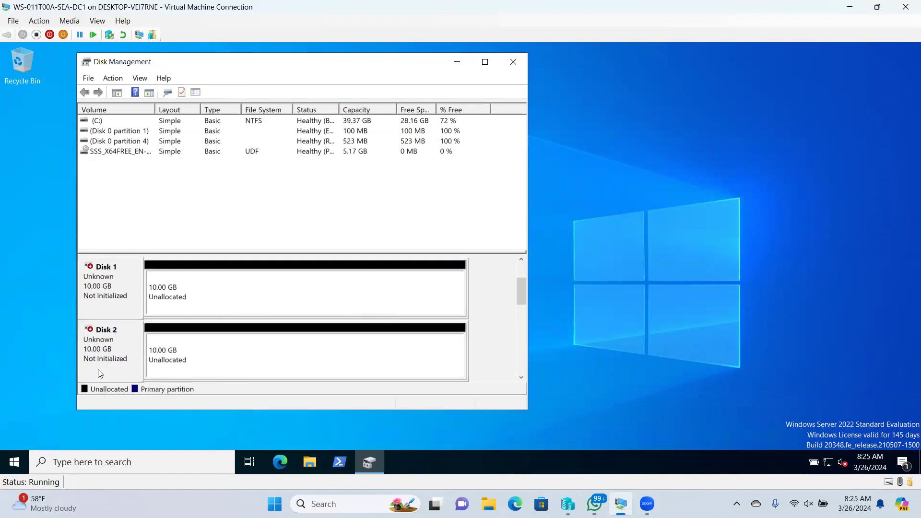
# - Bring Disks 3, 4 and 5 online, then close Disk Management
pyautogui.click(521, 379)
pyautogui.rightClick(109, 344)
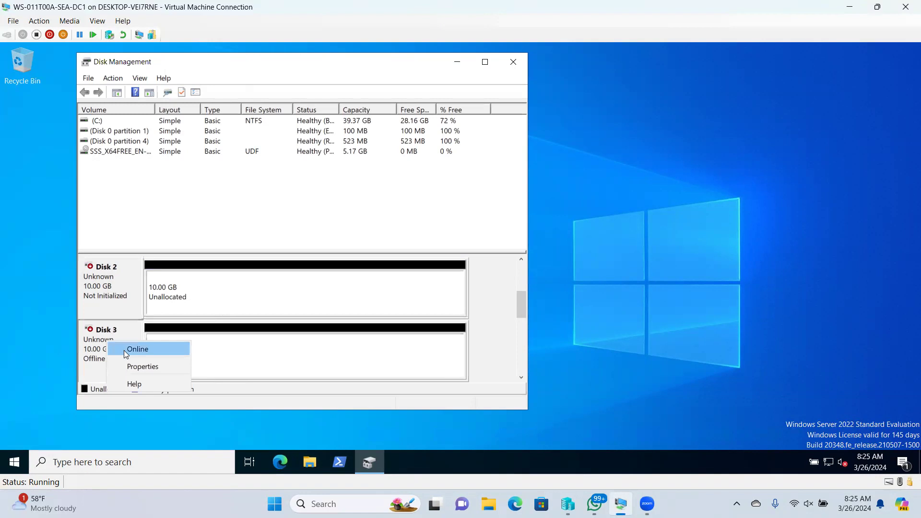
pyautogui.click(118, 349)
pyautogui.moveTo(522, 297); pyautogui.dragTo(521, 311)
pyautogui.rightClick(109, 340)
pyautogui.click(120, 345)
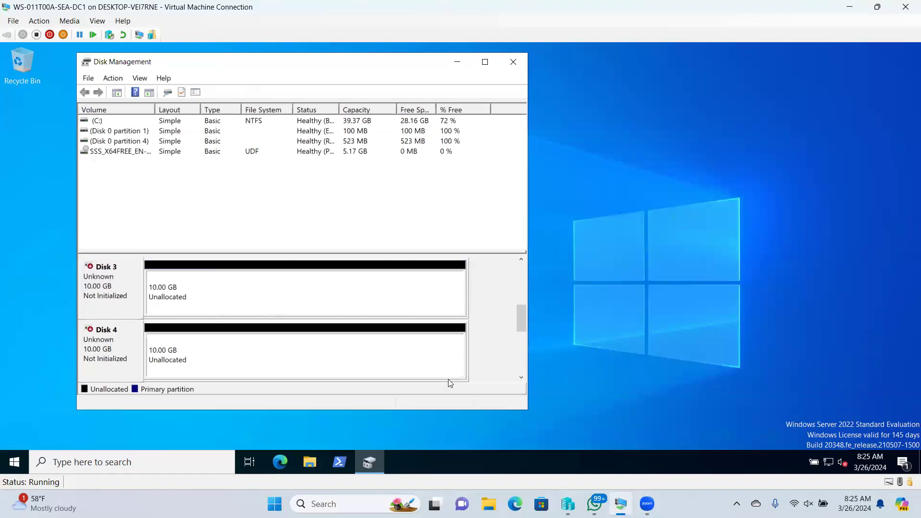
pyautogui.moveTo(522, 314); pyautogui.dragTo(521, 323)
pyautogui.rightClick(104, 344)
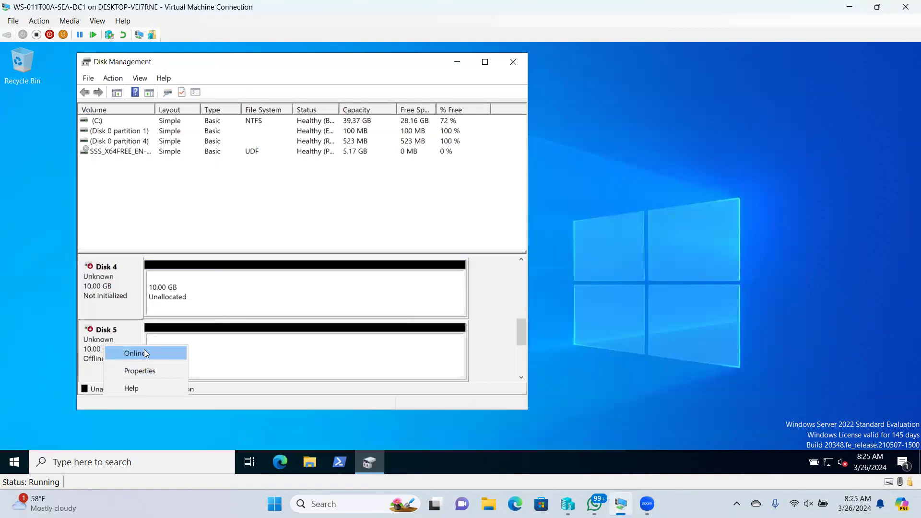
pyautogui.click(144, 353)
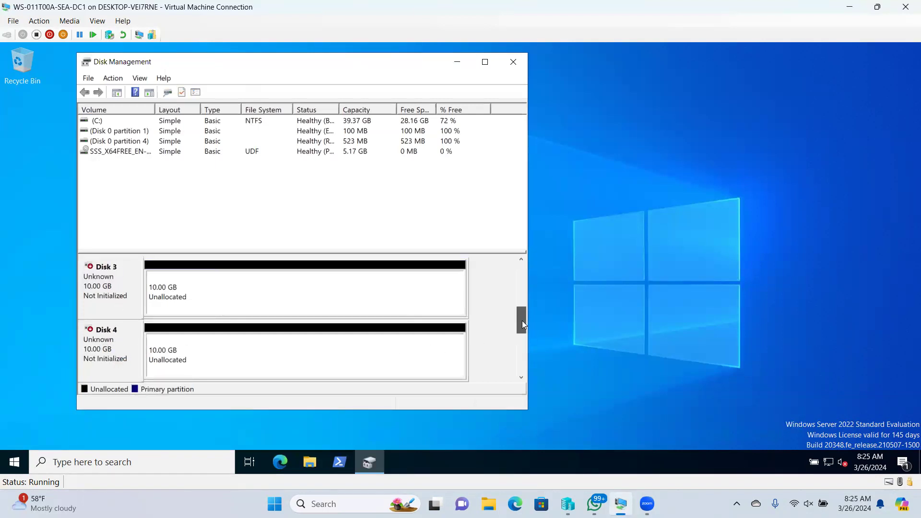
pyautogui.moveTo(522, 293); pyautogui.dragTo(522, 275)
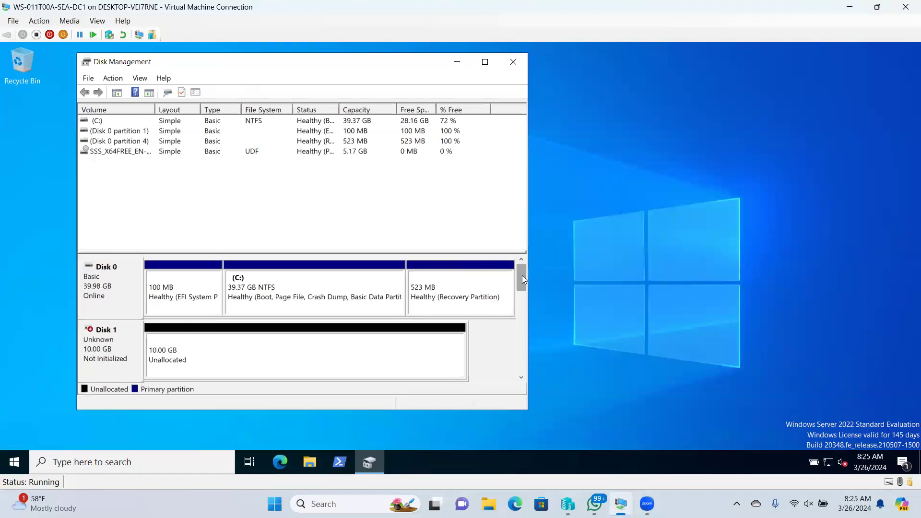
pyautogui.click(512, 62)
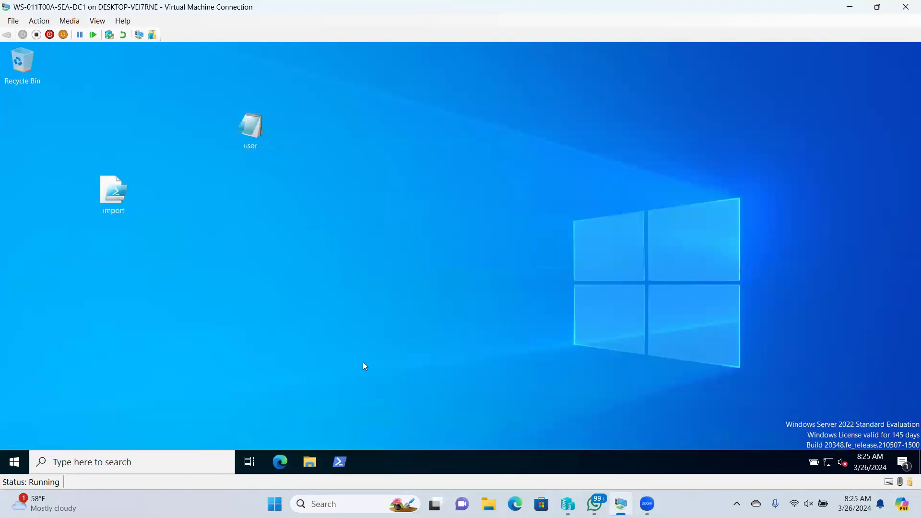
# - Launch Server Manager from Start and switch the VM connection window to Full Screen Mode
pyautogui.click(14, 462)
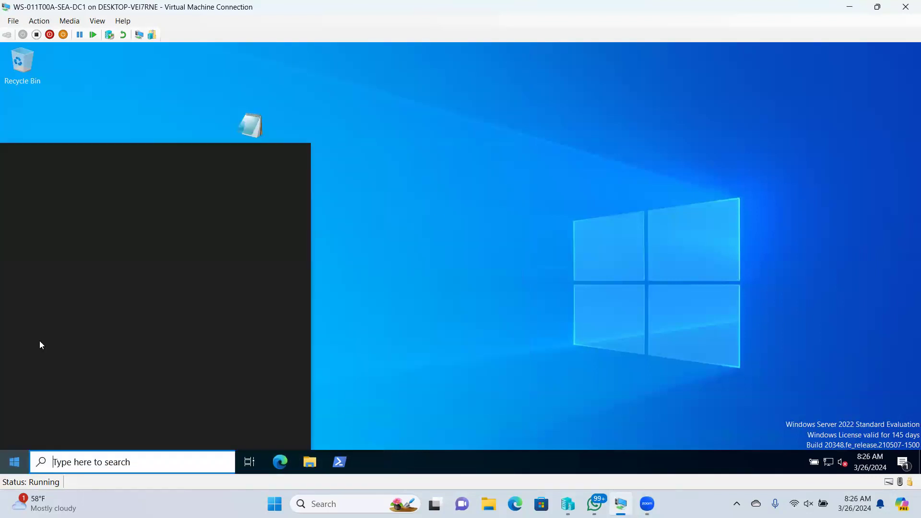
pyautogui.click(226, 135)
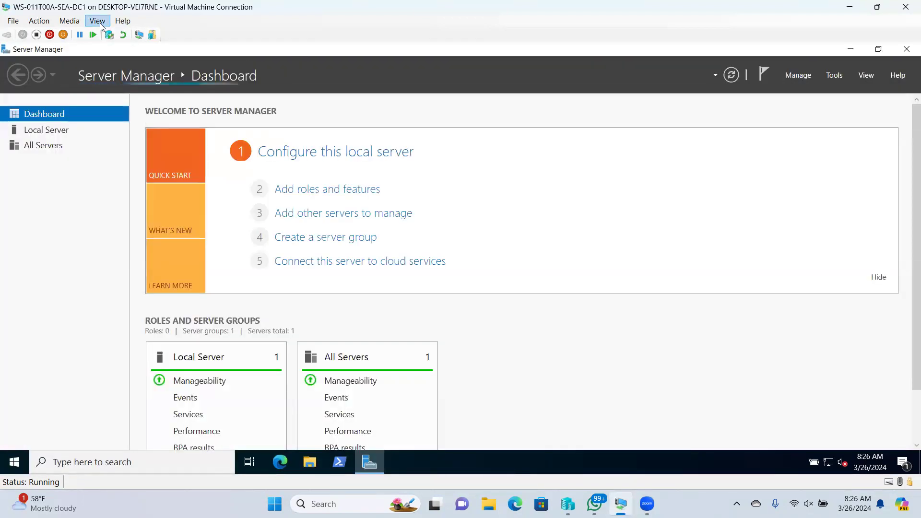
pyautogui.click(97, 21)
pyautogui.click(107, 33)
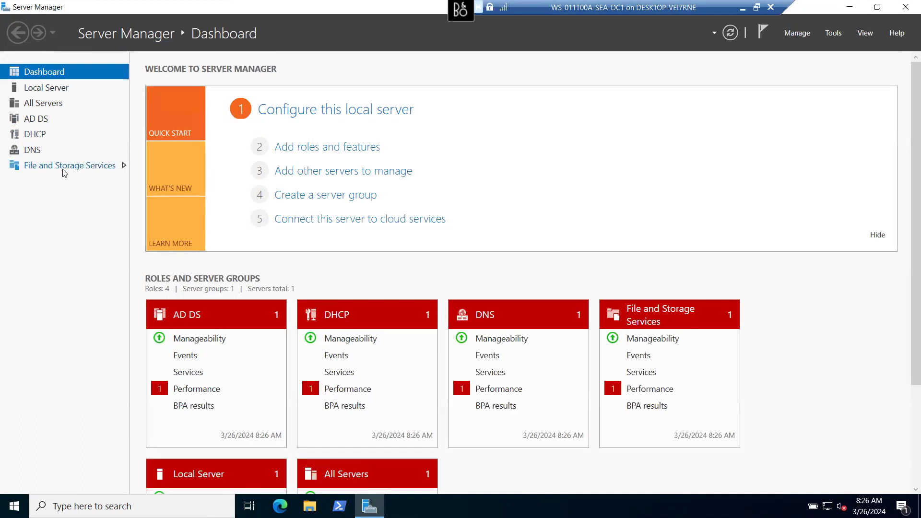
# - Open the File and Storage Services Disks list and inspect the 10 GB unallocated disks 1–5
pyautogui.click(90, 170)
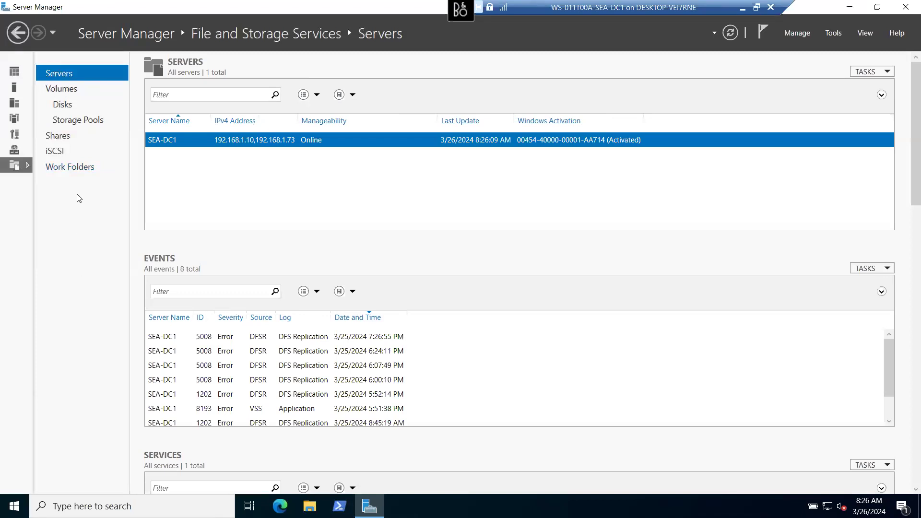
pyautogui.click(67, 94)
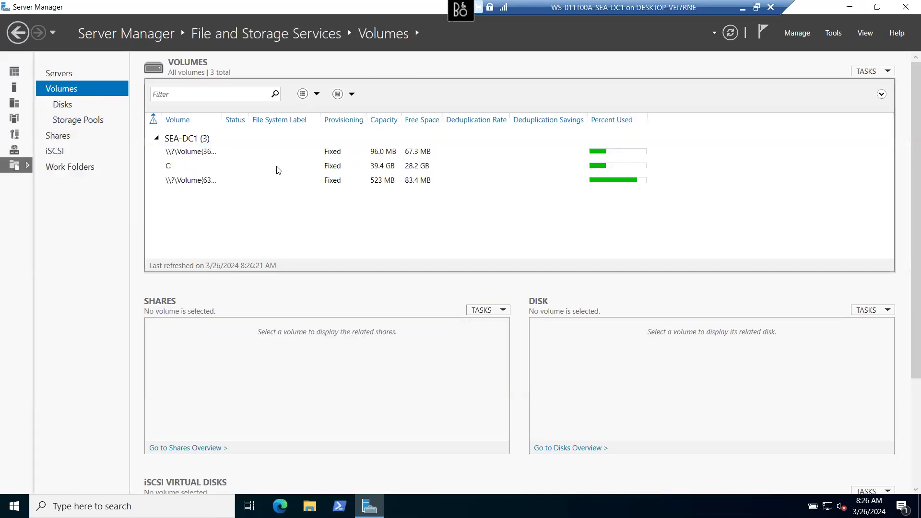
pyautogui.click(60, 105)
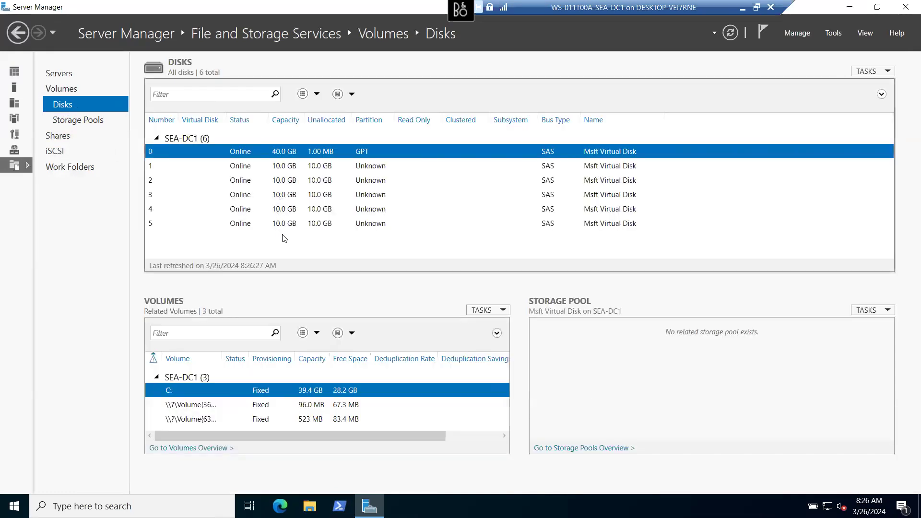
pyautogui.click(356, 171)
pyautogui.click(358, 182)
pyautogui.click(359, 197)
pyautogui.click(360, 211)
pyautogui.click(363, 225)
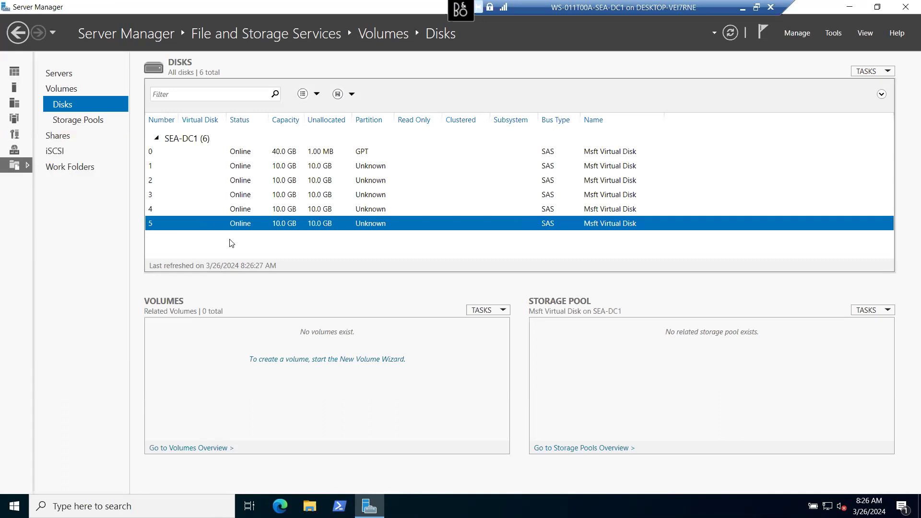
# - Show Storage Pools and scroll to the Primordial pool's five 10 GB SAS physical disks
pyautogui.click(68, 122)
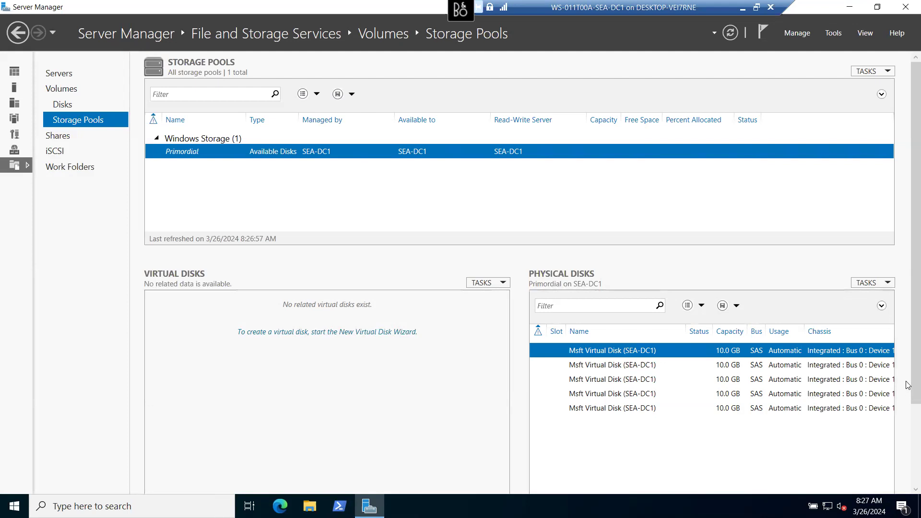
pyautogui.moveTo(907, 386); pyautogui.dragTo(908, 463)
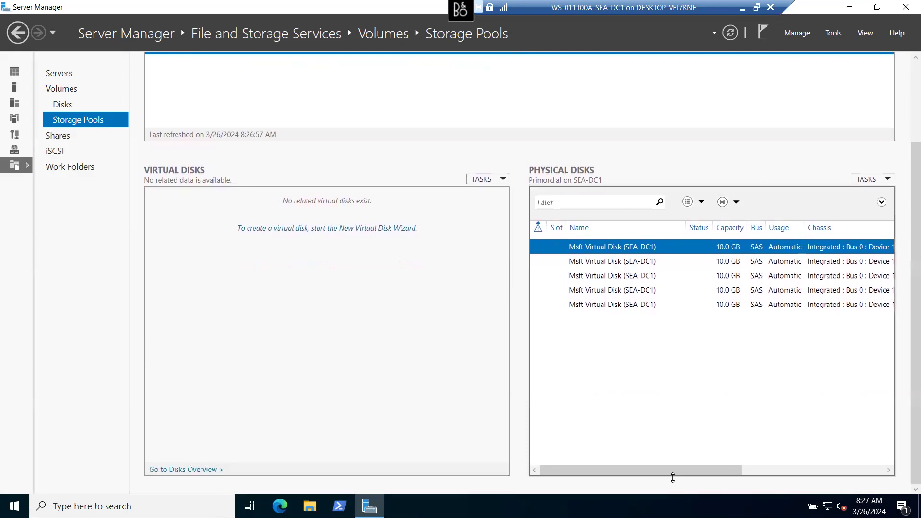
pyautogui.moveTo(660, 470); pyautogui.dragTo(572, 469)
pyautogui.moveTo(908, 315); pyautogui.dragTo(908, 231)
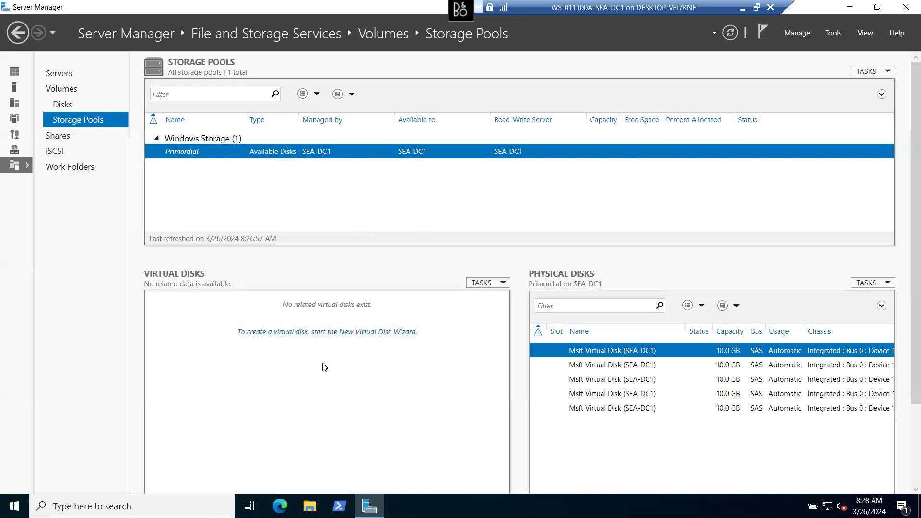
# - Start the New Virtual Disk Wizard, then switch to the New Storage Pool Wizard from its pool dialog
pyautogui.click(294, 337)
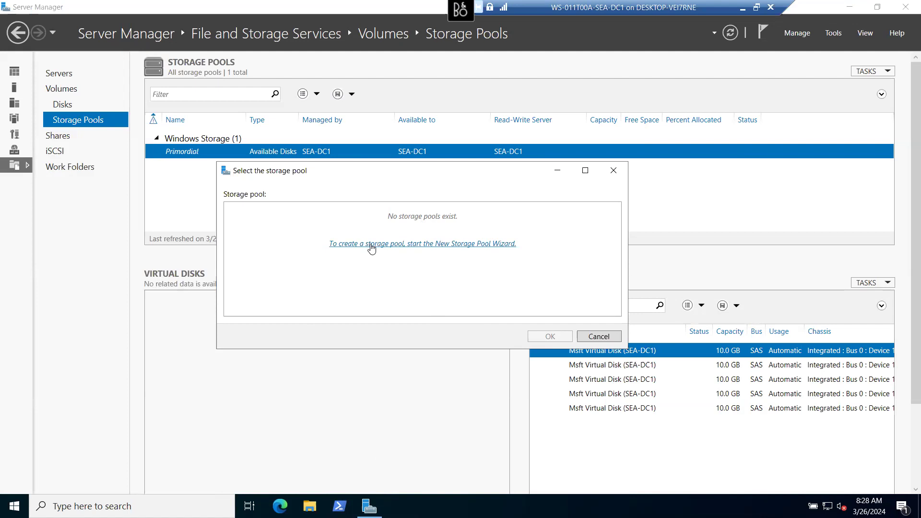
pyautogui.click(372, 245)
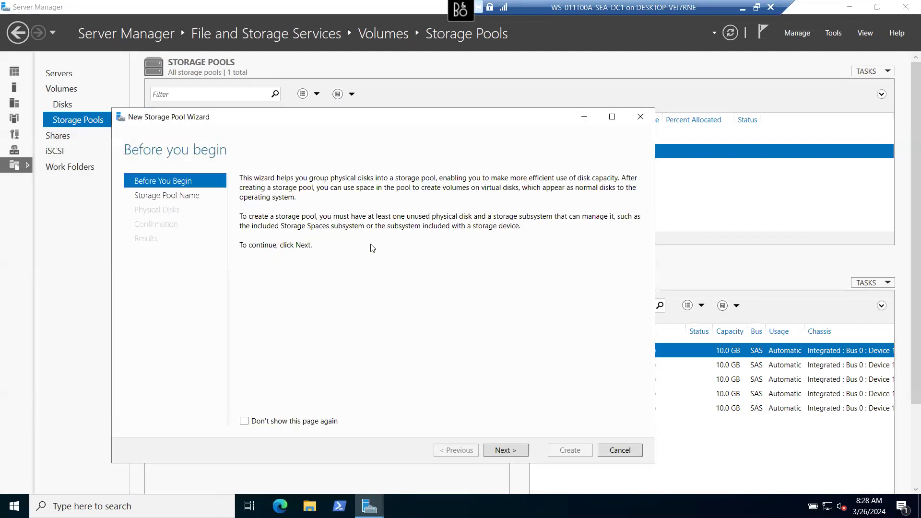
# - Name the new pool RAIDPool and include all five 10 GB physical disks
pyautogui.click(502, 453)
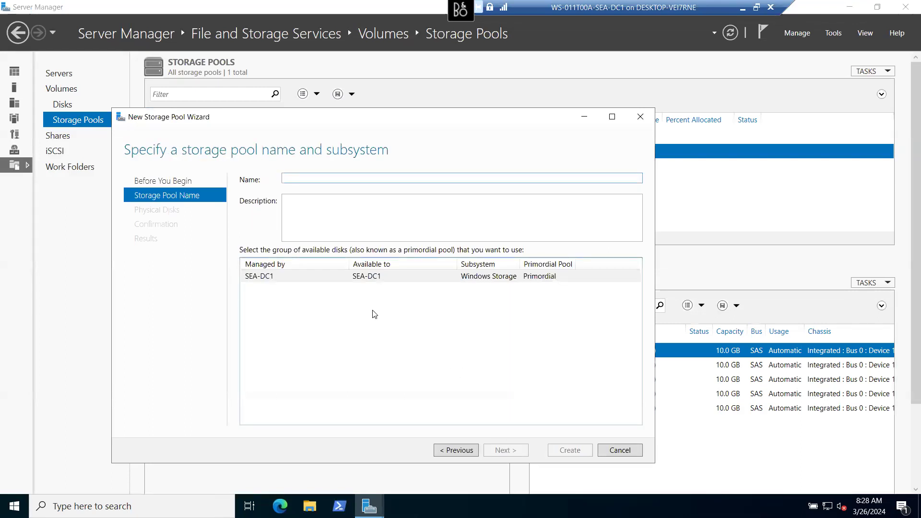
pyautogui.write('RAIDPool')
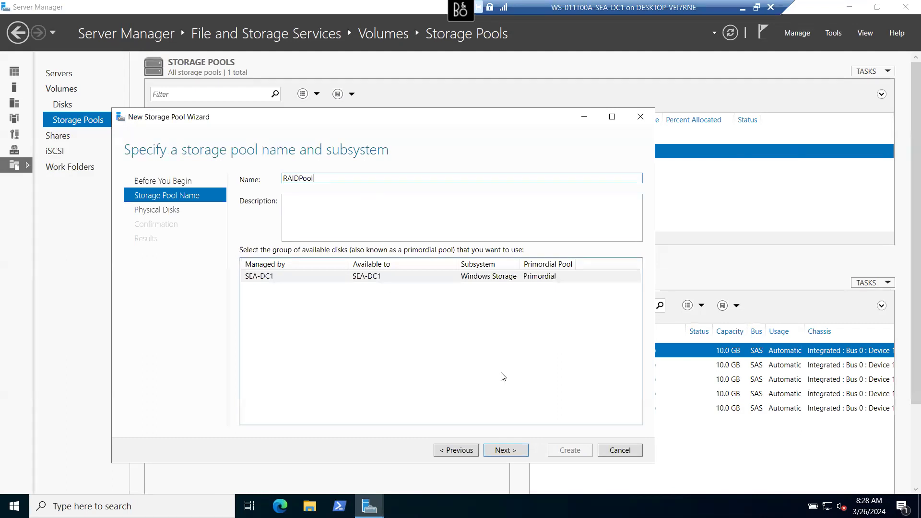
pyautogui.click(500, 449)
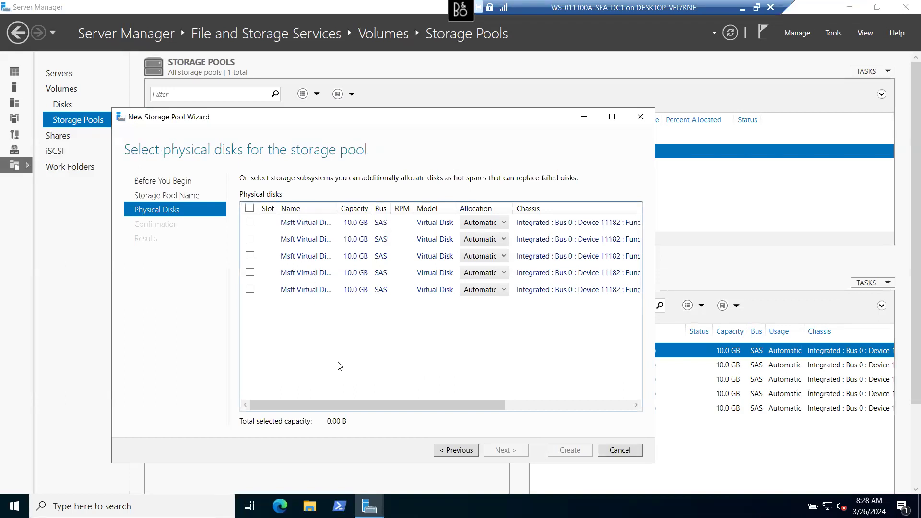
pyautogui.click(249, 209)
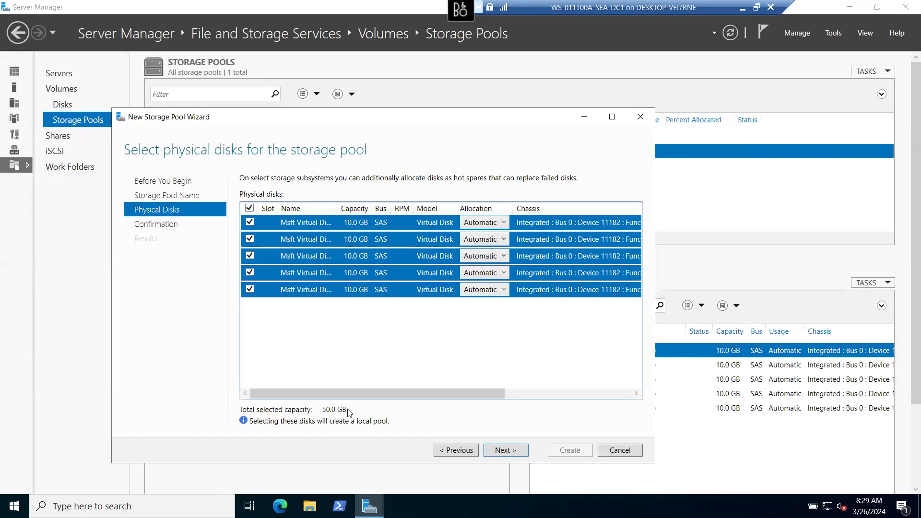
pyautogui.click(499, 454)
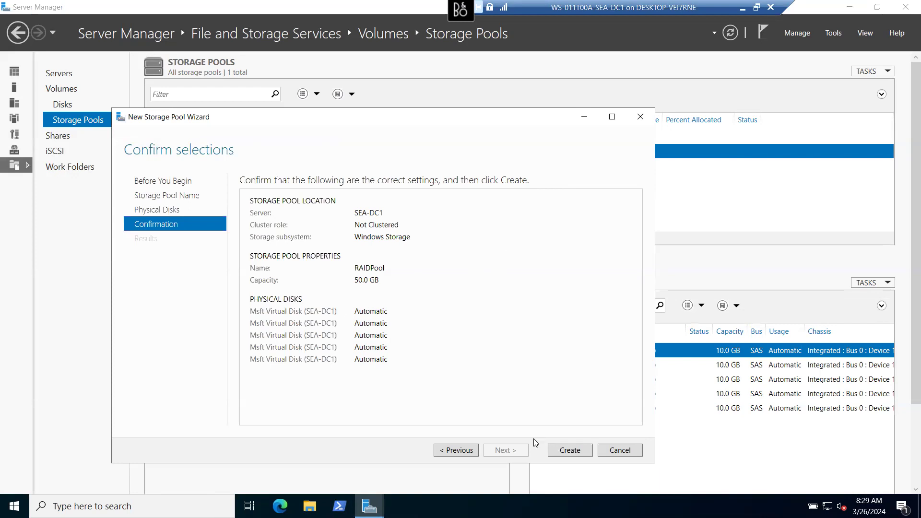
# - Create the RAIDPool storage pool and close the wizard when all tasks complete
pyautogui.click(559, 452)
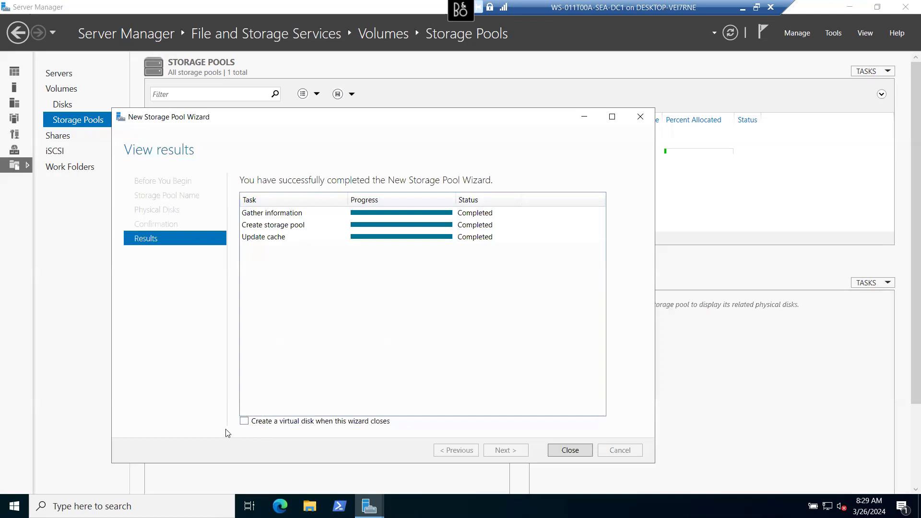
pyautogui.click(571, 451)
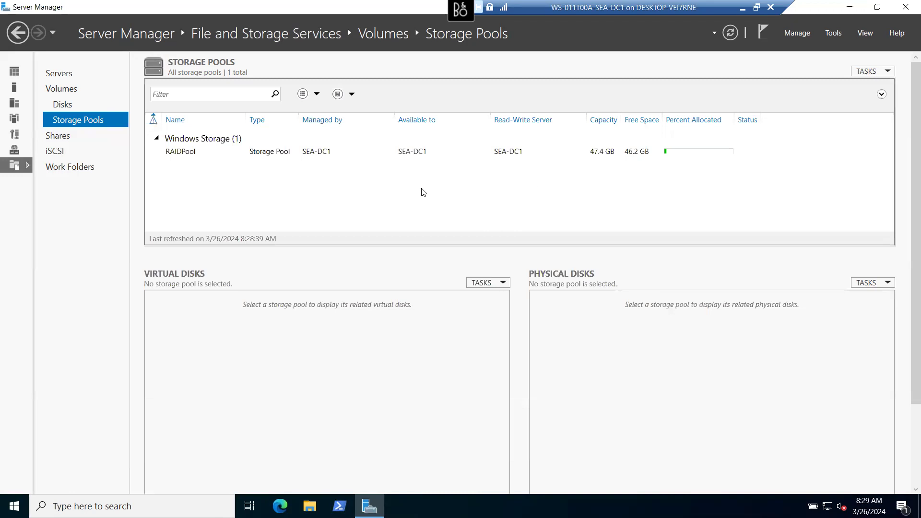
# - Select RAIDPool and launch the New Virtual Disk Wizard with RAIDPool as the source pool
pyautogui.click(192, 158)
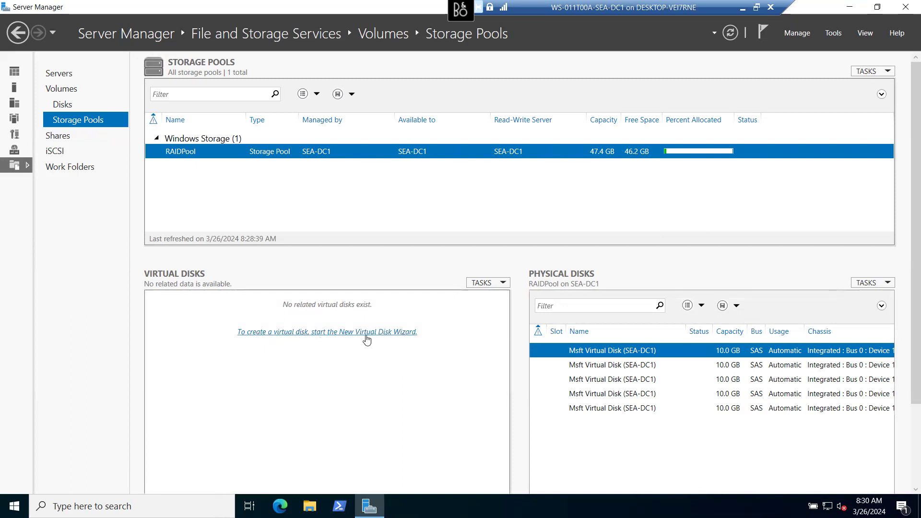
pyautogui.click(326, 332)
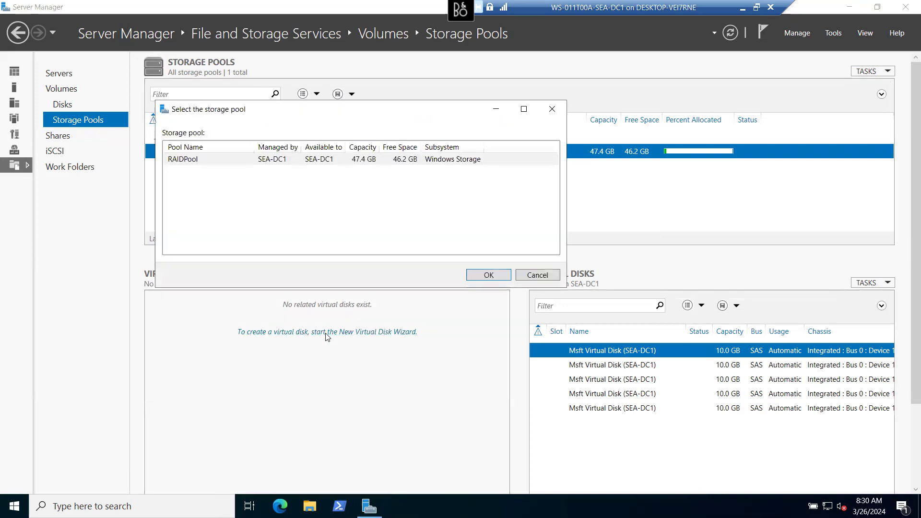
pyautogui.click(235, 161)
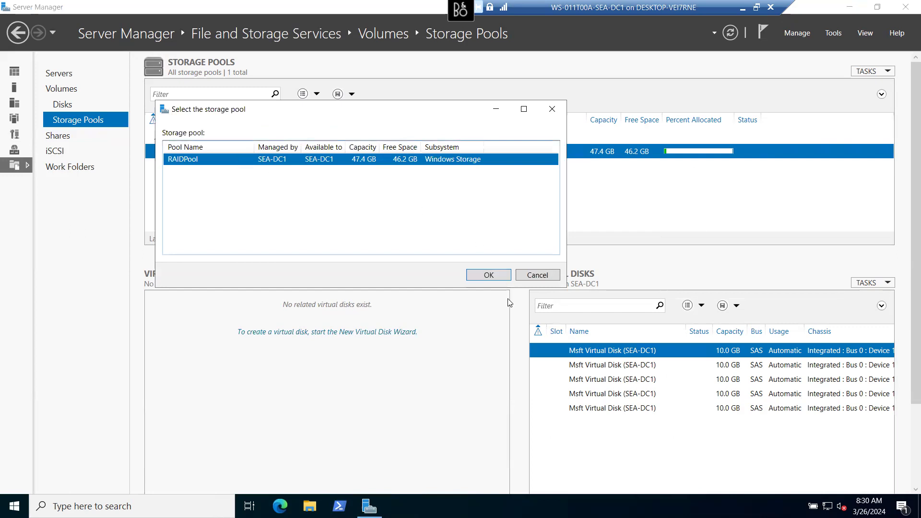
pyautogui.click(488, 275)
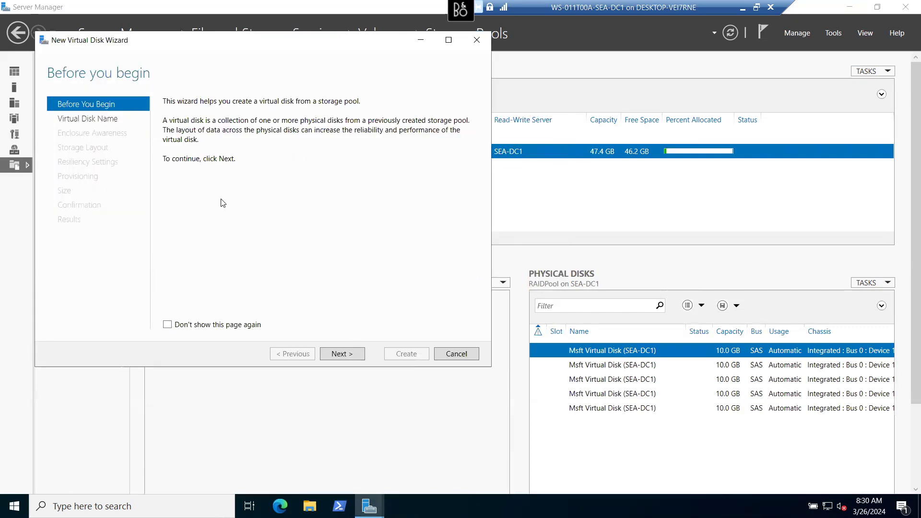
# - Name the virtual disk RAIDS and skip enclosure awareness to reach the layout page
pyautogui.click(342, 353)
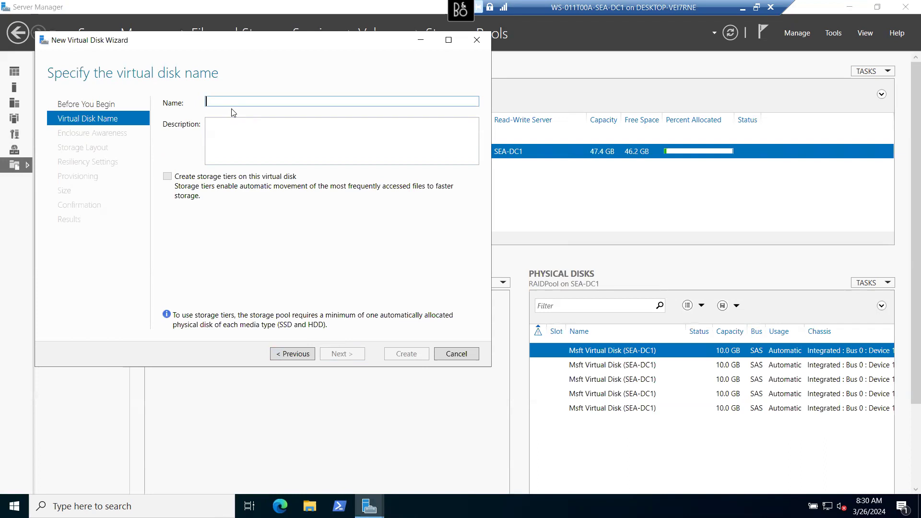
pyautogui.write('RAID5')
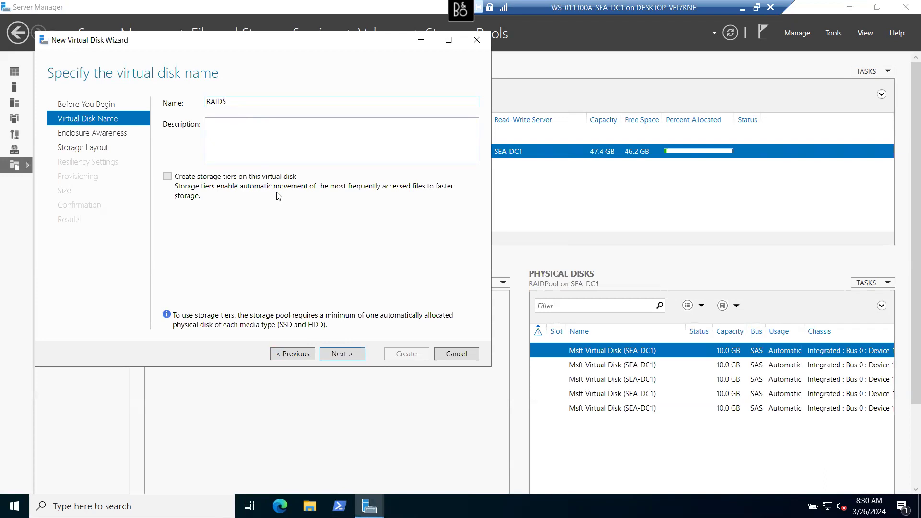
pyautogui.click(343, 353)
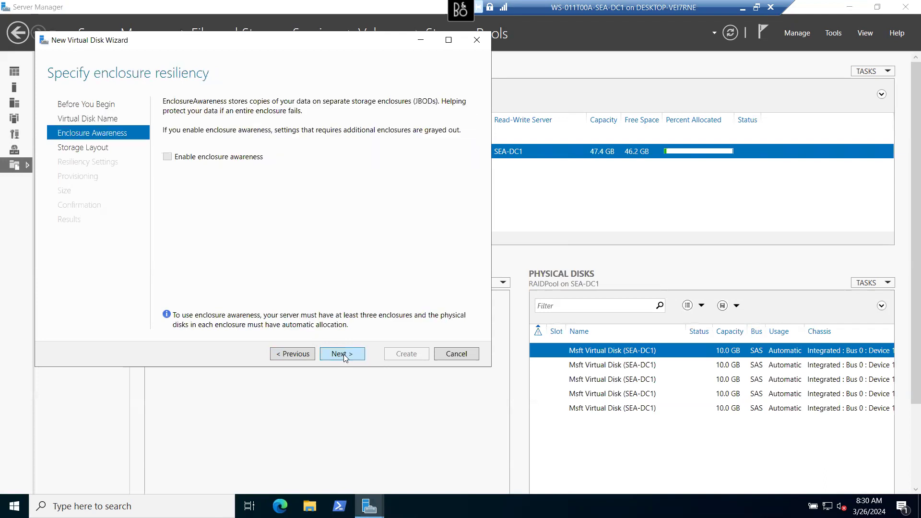
pyautogui.click(344, 354)
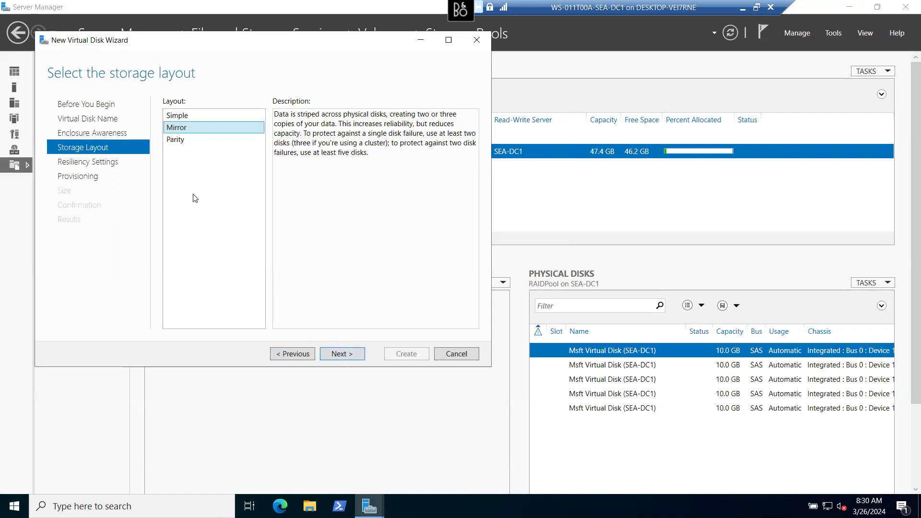
# - Pick Simple in the virtual disk's Layout list
pyautogui.click(174, 117)
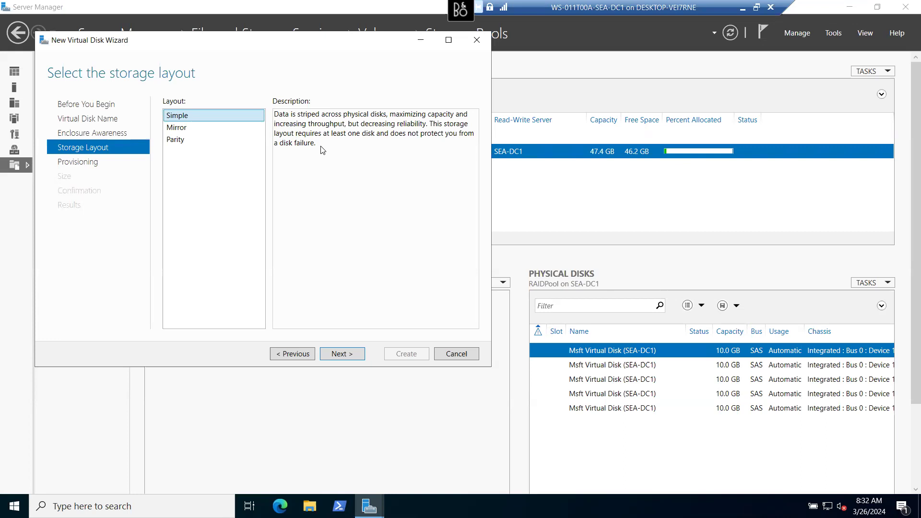
# - Pick Mirror in the Layout list instead of Simple
pyautogui.click(175, 133)
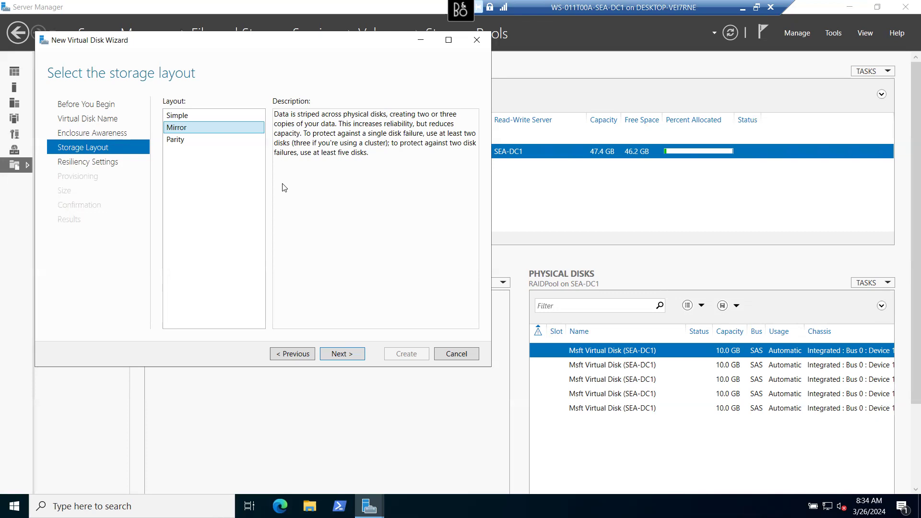
# - Select Parity as the virtual disk's storage layout to read its description
pyautogui.click(182, 144)
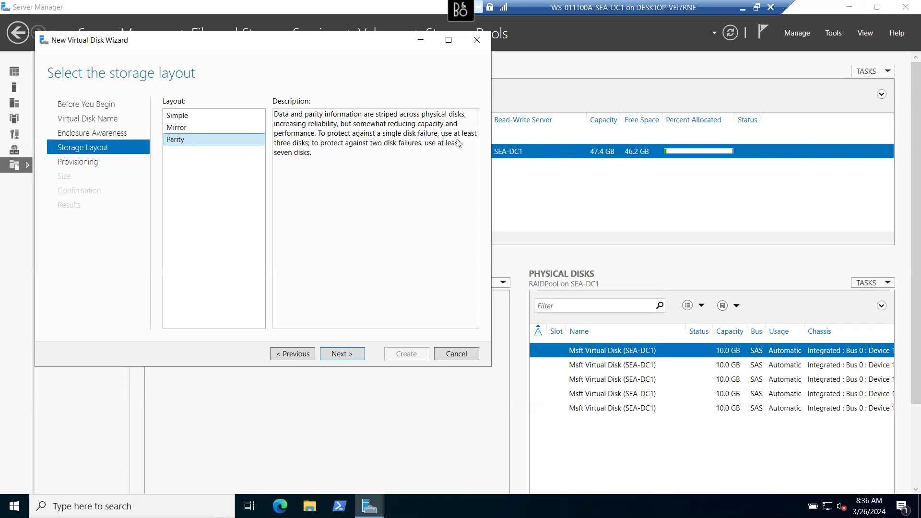
pyautogui.click(307, 147)
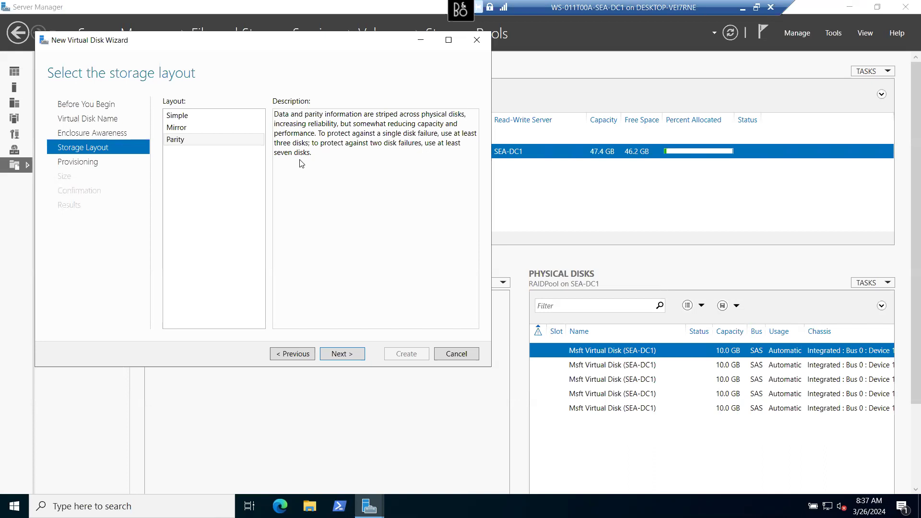
pyautogui.click(177, 129)
pyautogui.click(182, 136)
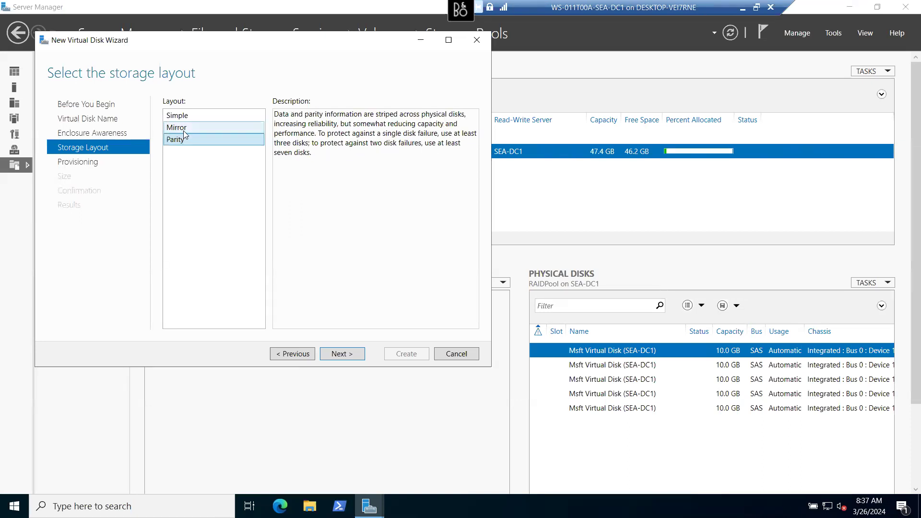
# - Compare the Mirror and Simple layout descriptions, settling on Mirror
pyautogui.click(184, 130)
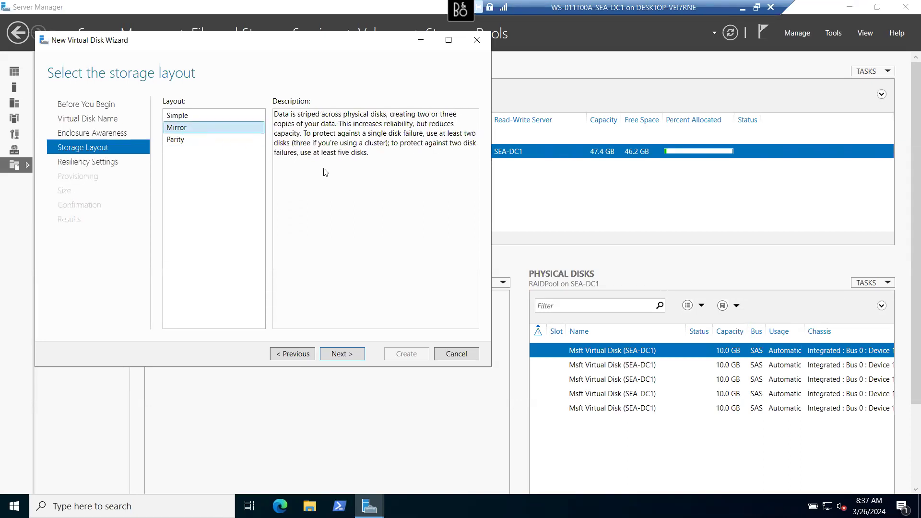
pyautogui.click(186, 116)
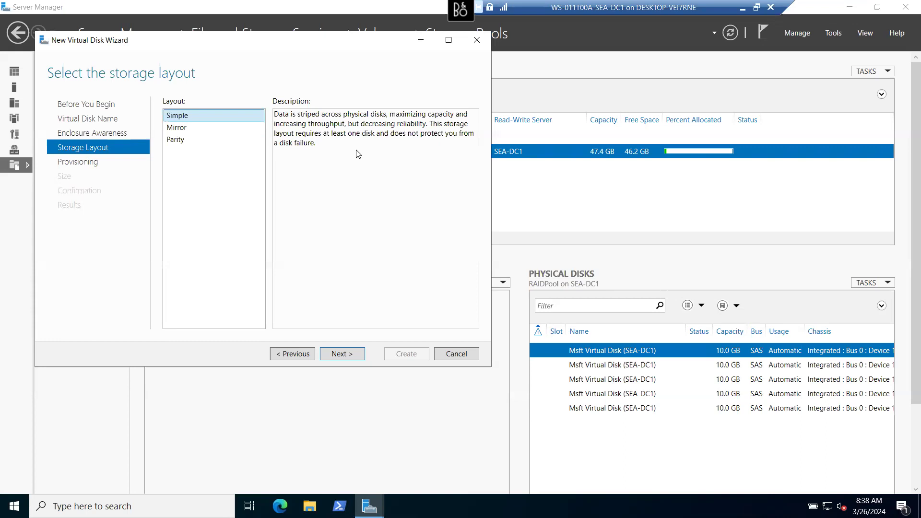
pyautogui.click(193, 127)
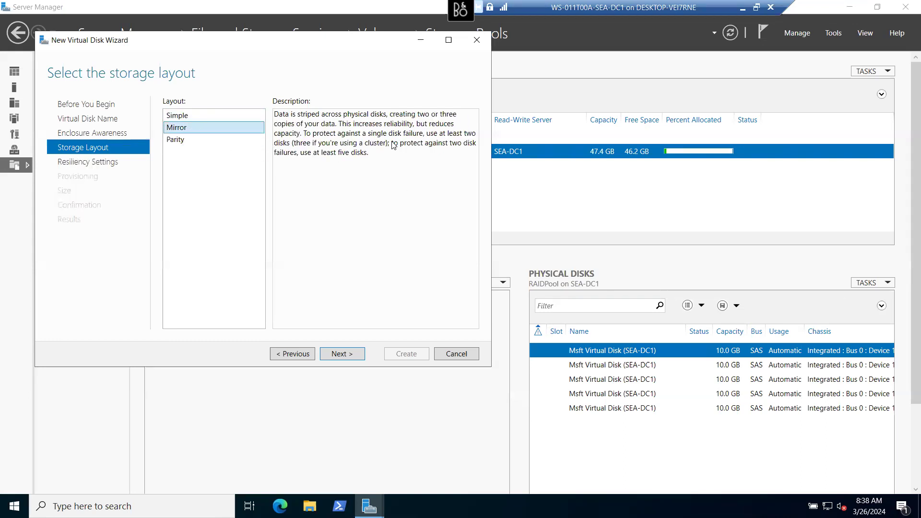
pyautogui.click(312, 139)
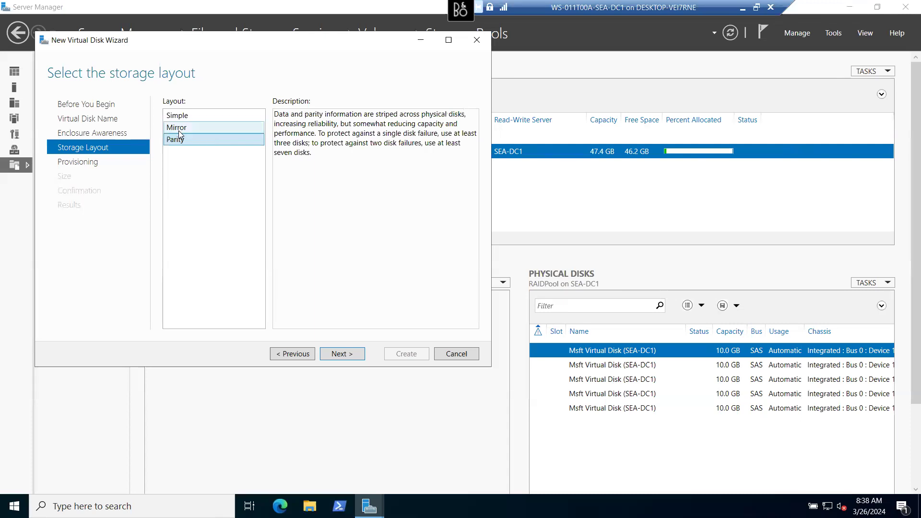
# - Advance through Resiliency Settings with Three-way mirror to the provisioning type page
pyautogui.click(343, 355)
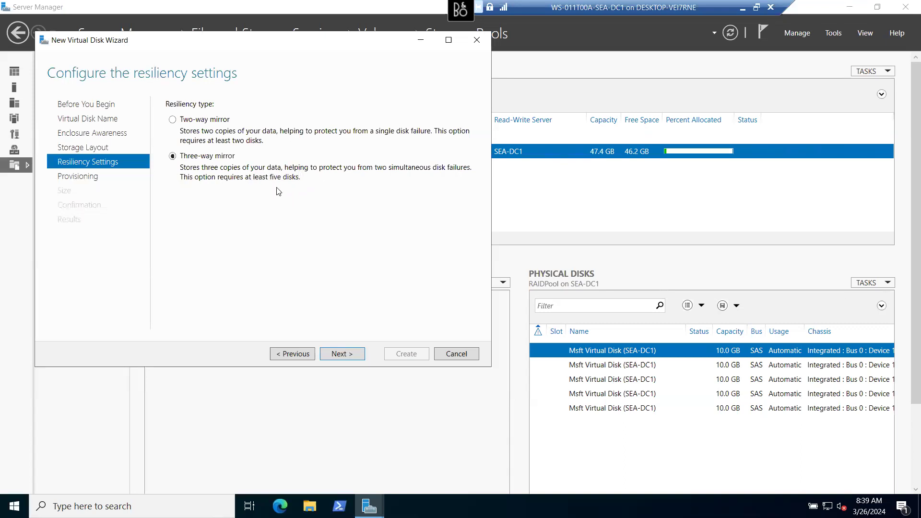
pyautogui.click(339, 355)
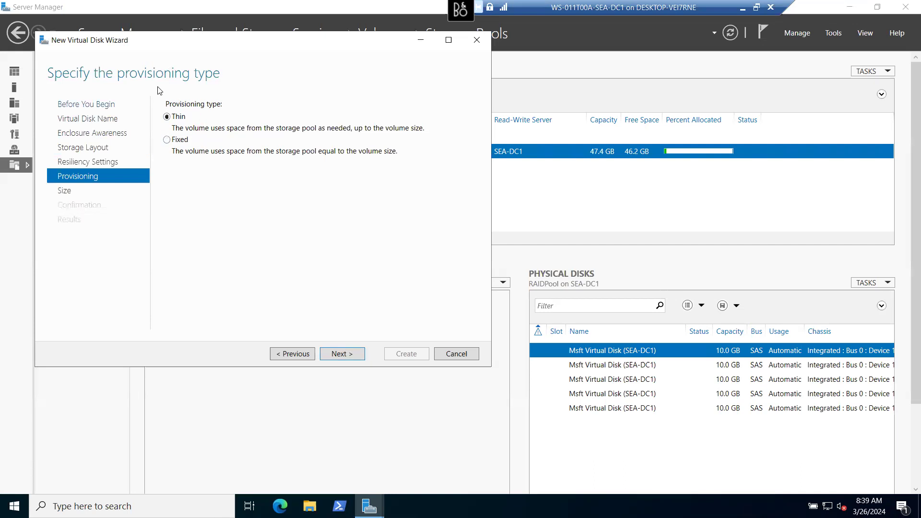
# - Try Thin and Fixed provisioning, ending with Fixed on the size page showing 14.0 GB free
pyautogui.click(166, 141)
pyautogui.click(167, 118)
pyautogui.click(352, 354)
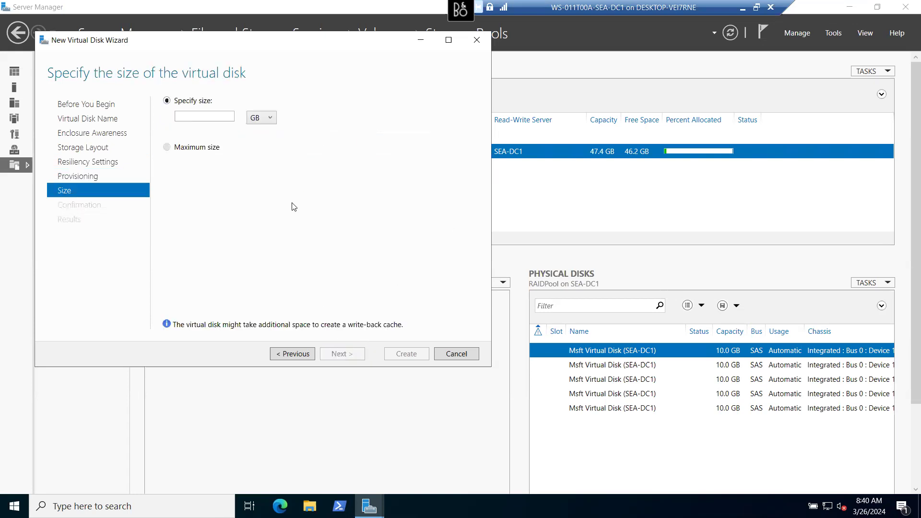
pyautogui.click(208, 116)
pyautogui.click(293, 355)
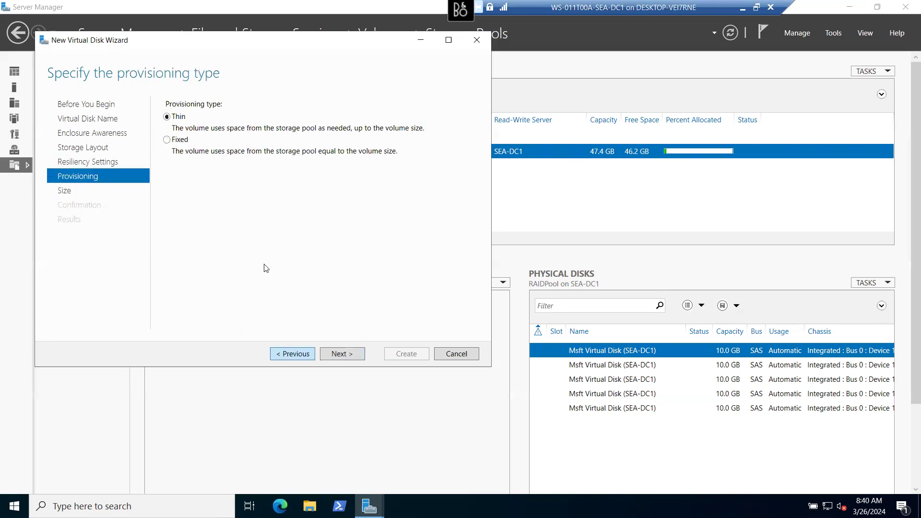
pyautogui.click(167, 140)
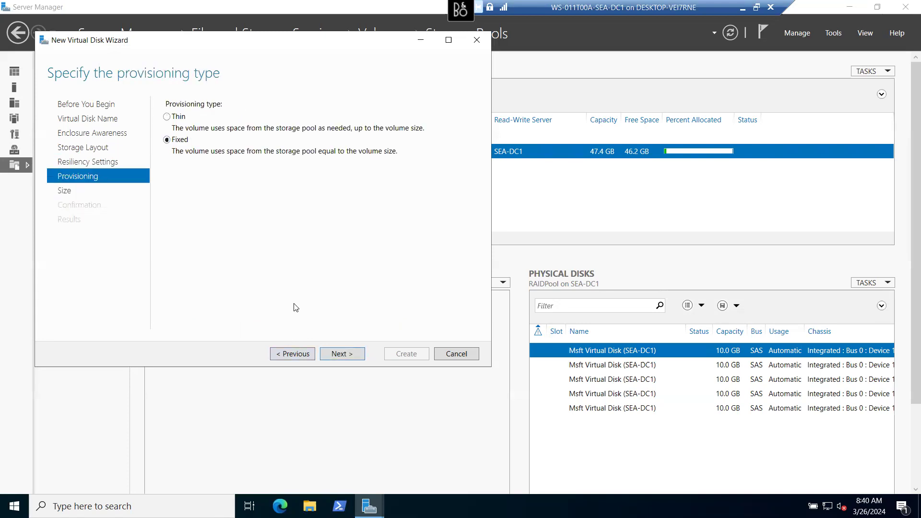
pyautogui.click(343, 354)
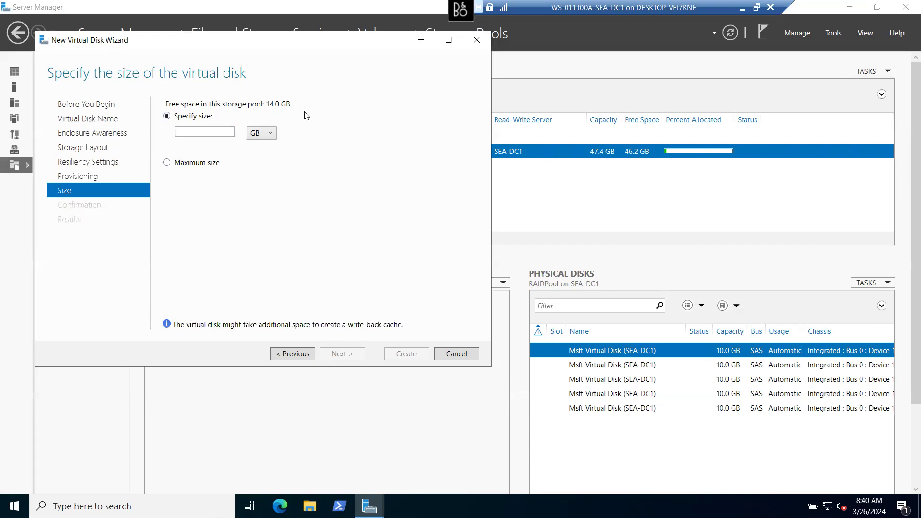
# - Choose the maximum 14.0 GB size and view the confirmation summary
pyautogui.click(166, 163)
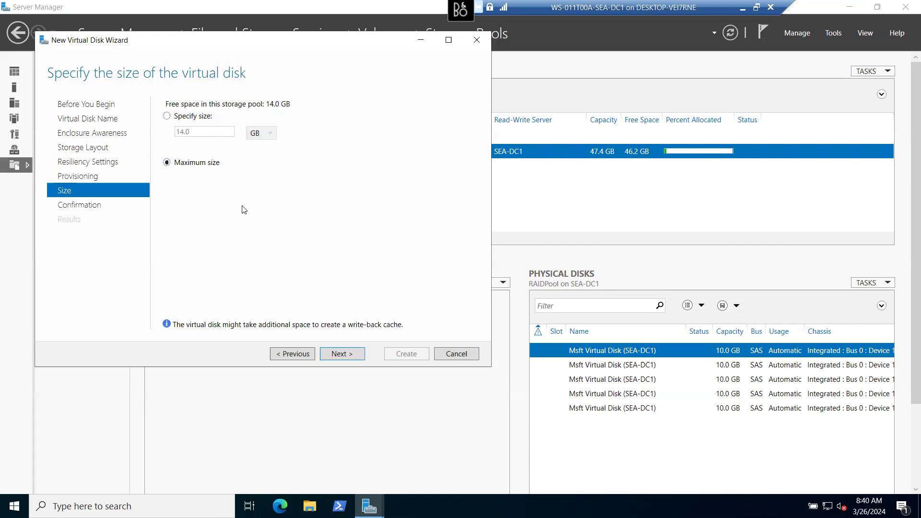
pyautogui.click(340, 355)
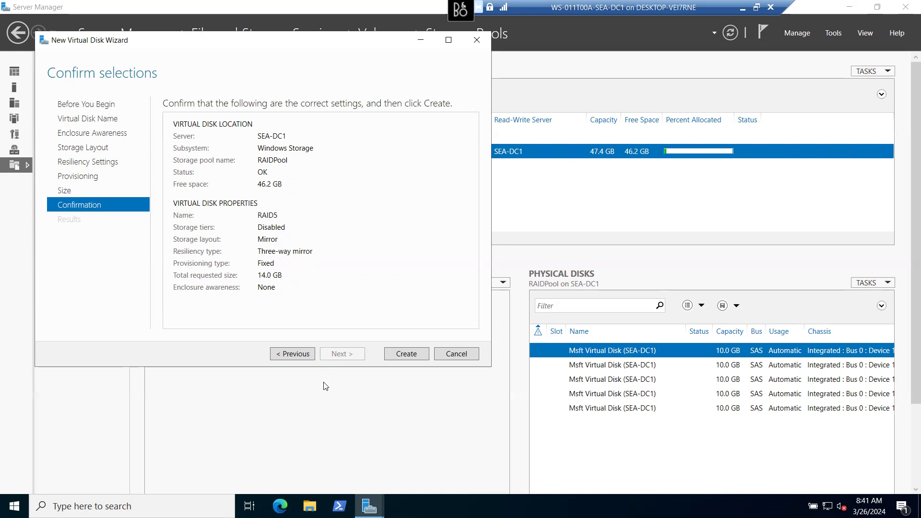
# - Try a specific 30 GB size, then return to provisioning when it exceeds pool capacity
pyautogui.click(296, 355)
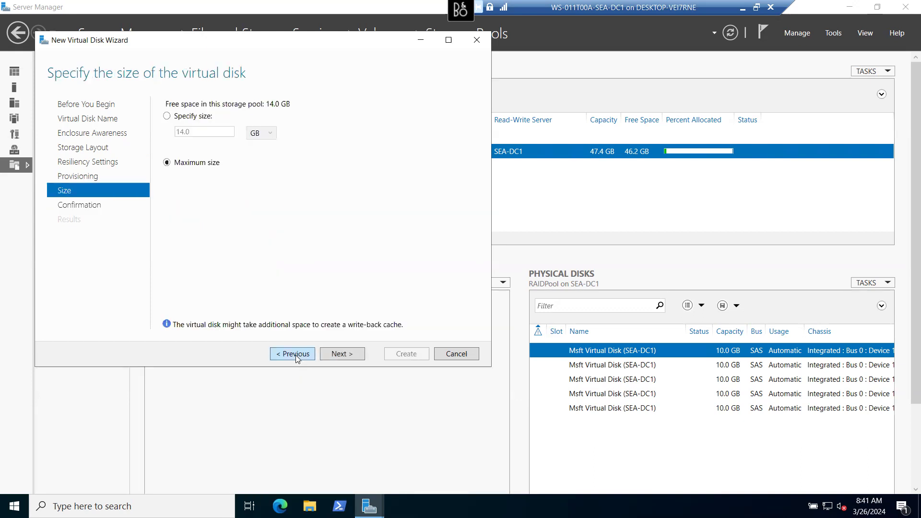
pyautogui.click(167, 116)
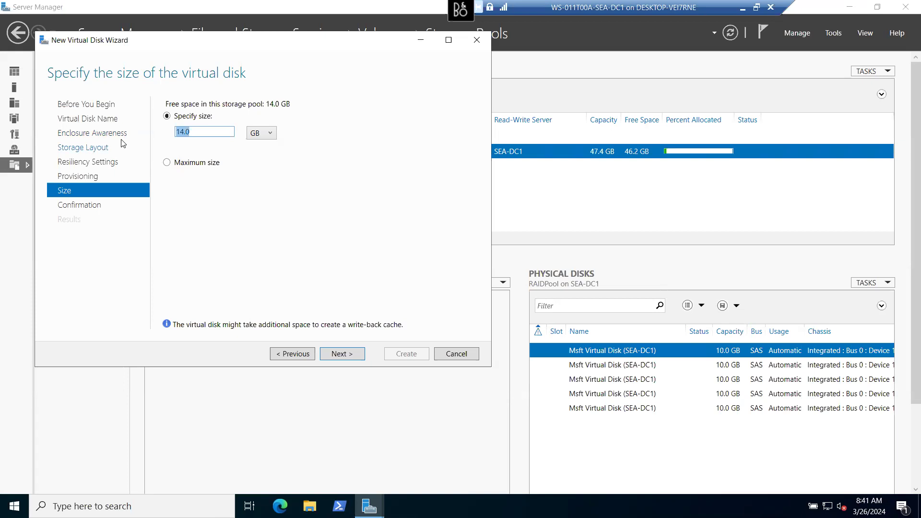
pyautogui.write('30')
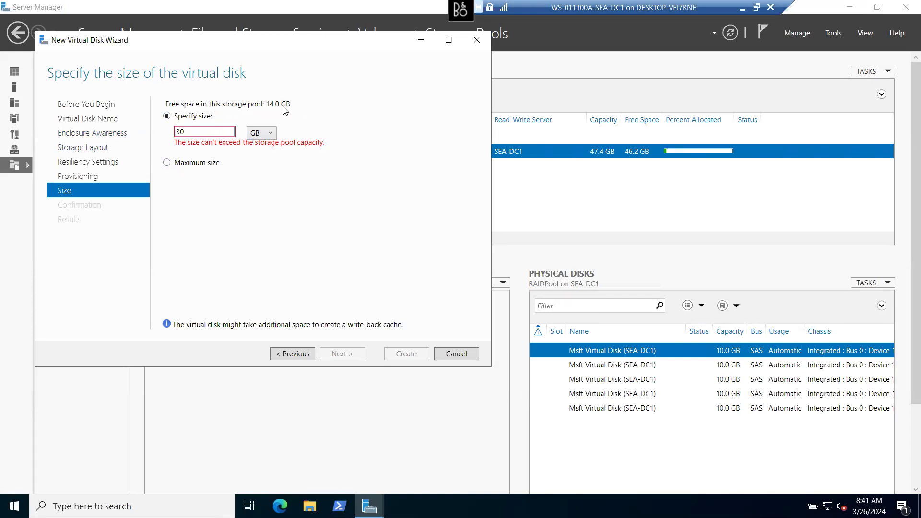
pyautogui.click(299, 353)
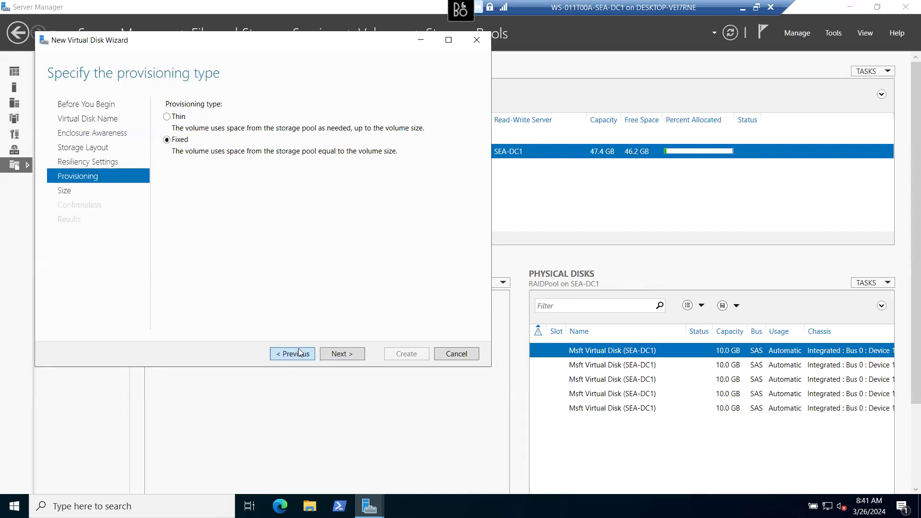
# - Change the layout to Parity and return to the size page, now showing 26.0 GB free
pyautogui.click(299, 353)
pyautogui.click(298, 353)
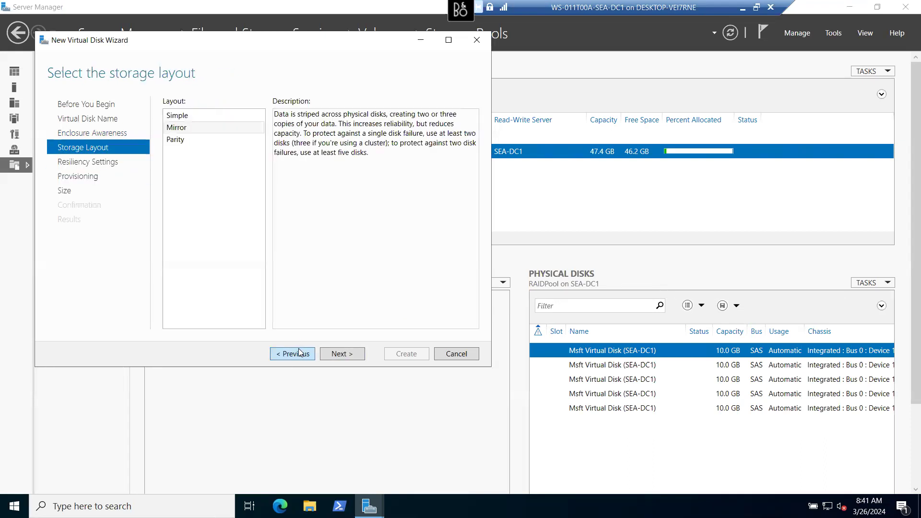
pyautogui.click(176, 140)
pyautogui.click(339, 356)
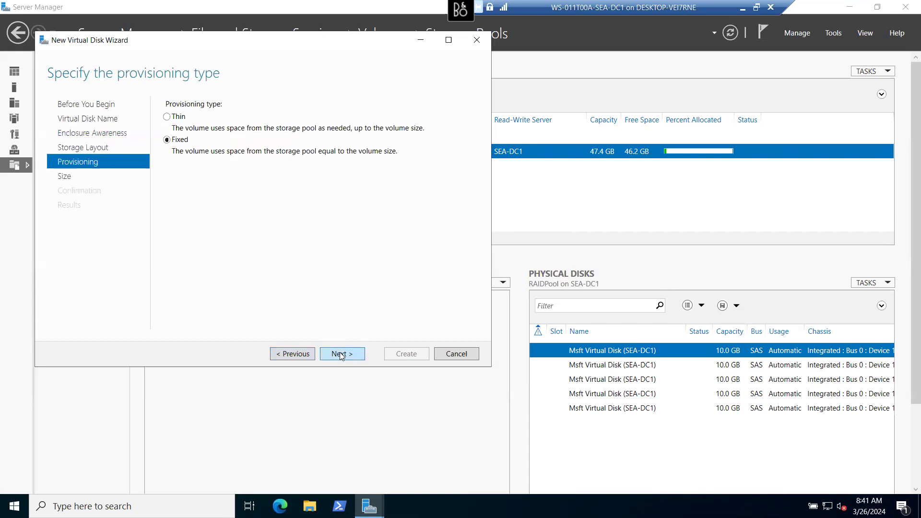
pyautogui.click(343, 354)
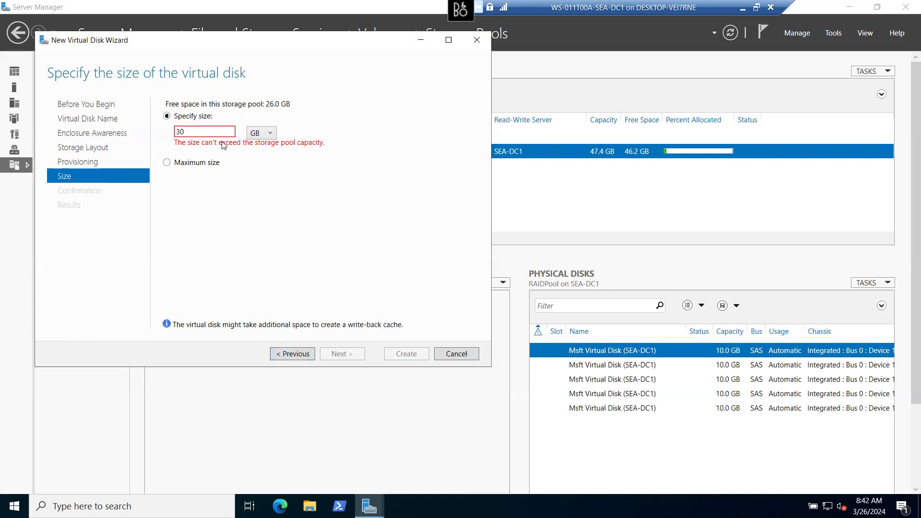
# - Set the maximum 26.0 GB size, then switch provisioning to Thin and continue to size
pyautogui.click(186, 164)
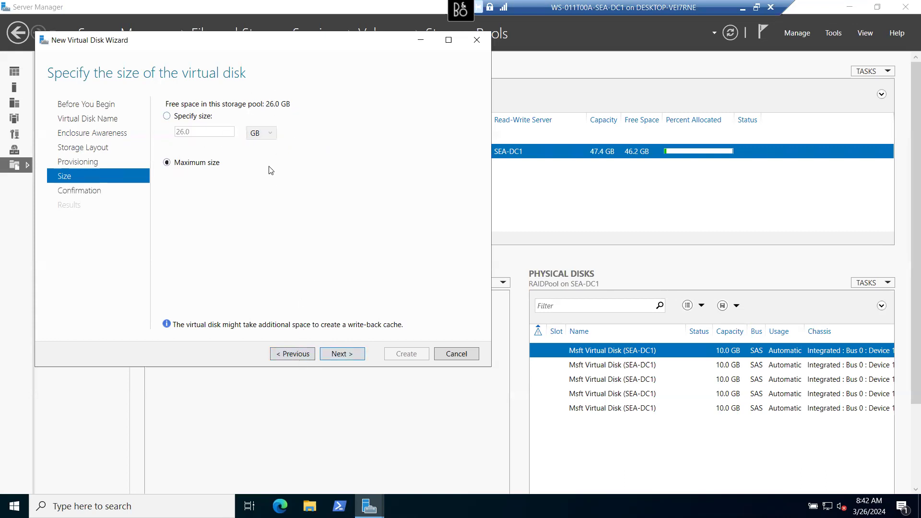
pyautogui.click(294, 355)
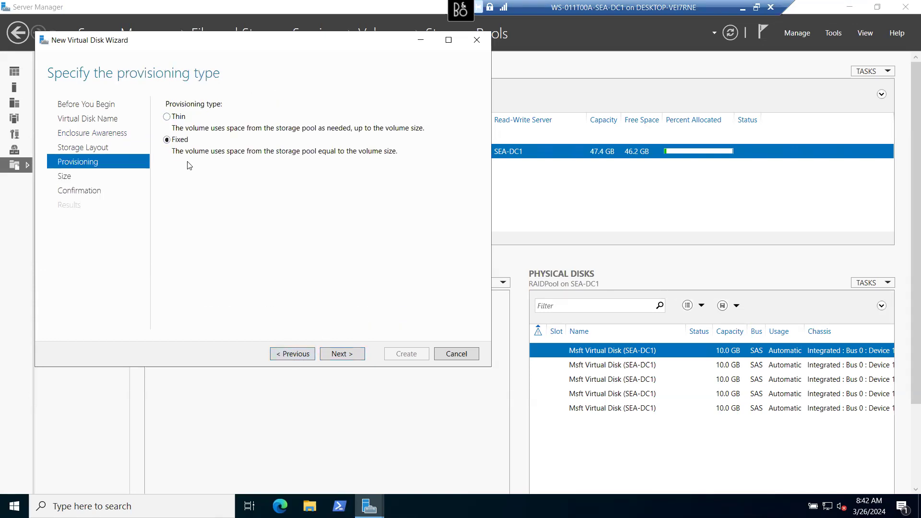
pyautogui.click(174, 117)
pyautogui.click(348, 358)
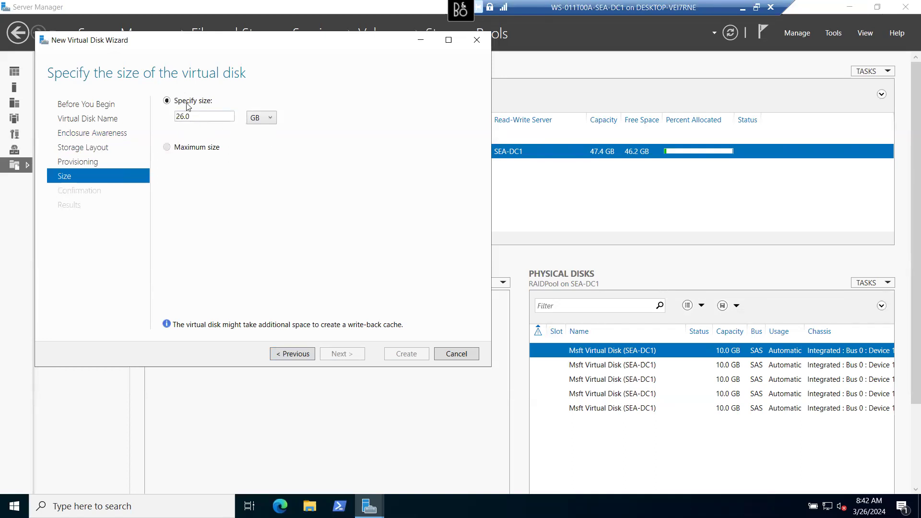
# - Switch the layout to Mirror and choose maximum size, which reports 20.0 GB free
pyautogui.click(286, 357)
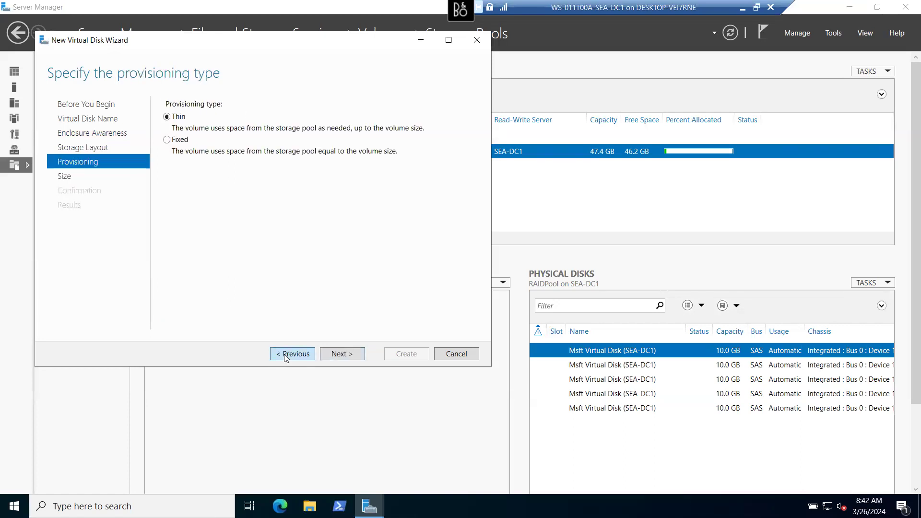
pyautogui.click(286, 358)
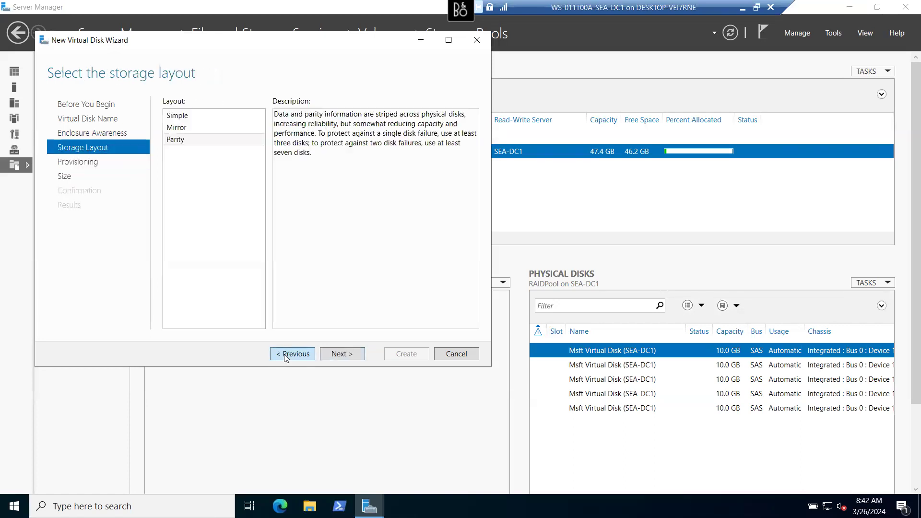
pyautogui.click(176, 131)
pyautogui.click(342, 354)
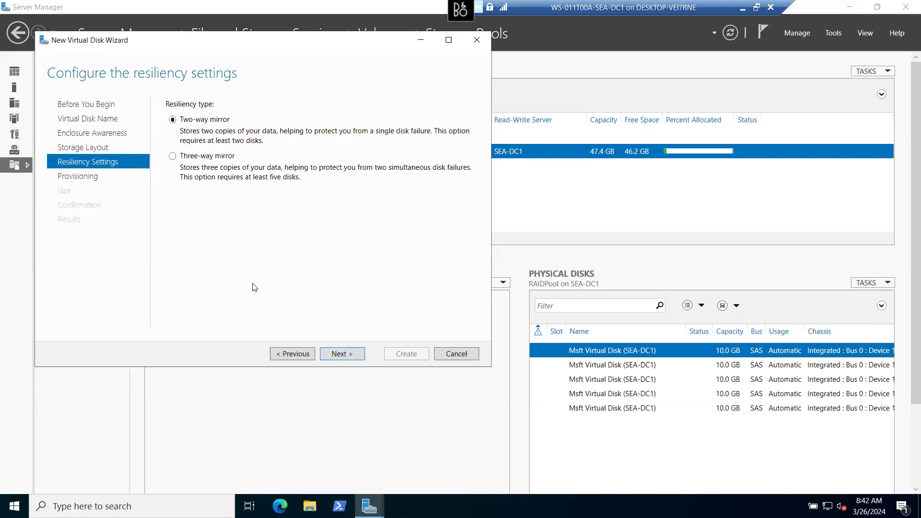
pyautogui.click(339, 353)
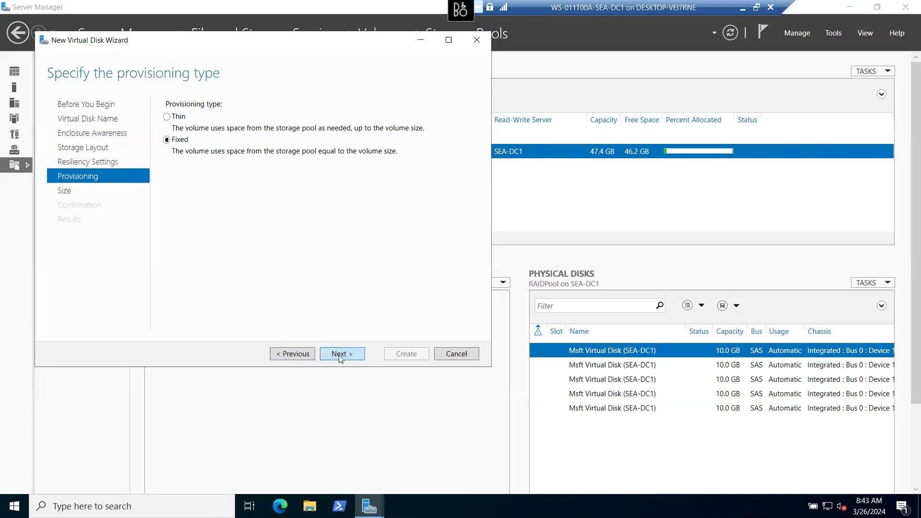
pyautogui.click(340, 355)
pyautogui.moveTo(217, 132); pyautogui.dragTo(119, 133)
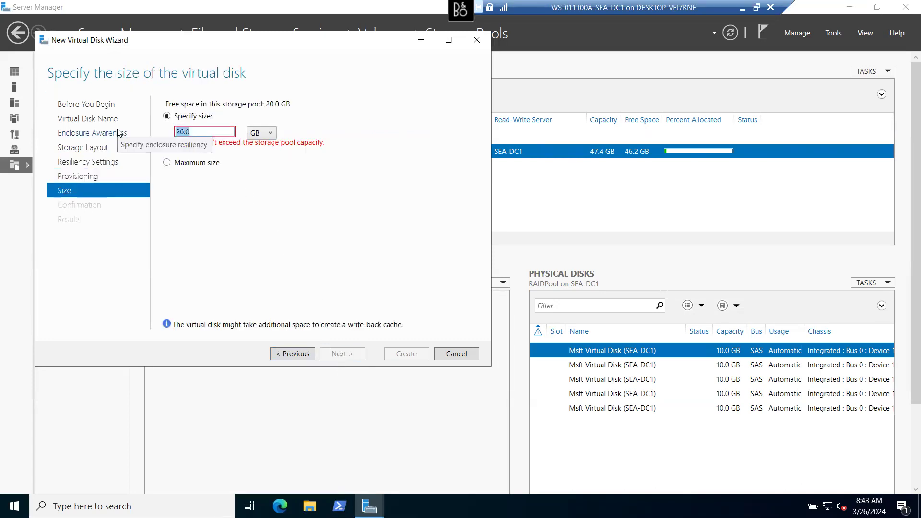
pyautogui.click(179, 164)
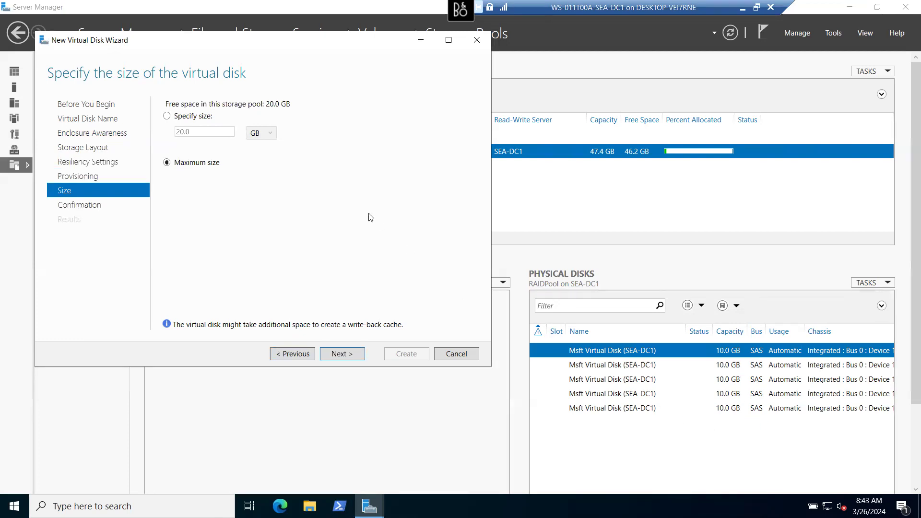
# - Step back through the wizard pages to the Virtual Disk Name page for RAIDS
pyautogui.click(294, 358)
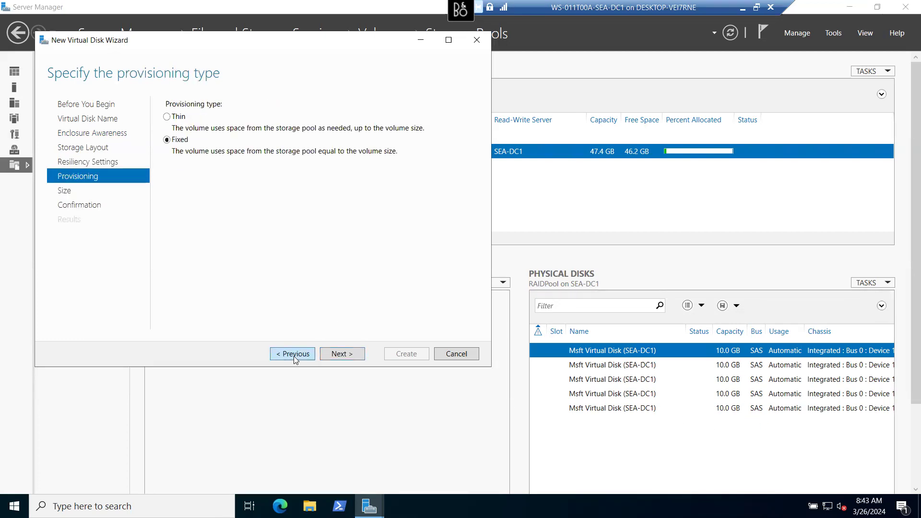
pyautogui.click(294, 356)
pyautogui.click(293, 356)
pyautogui.click(293, 356)
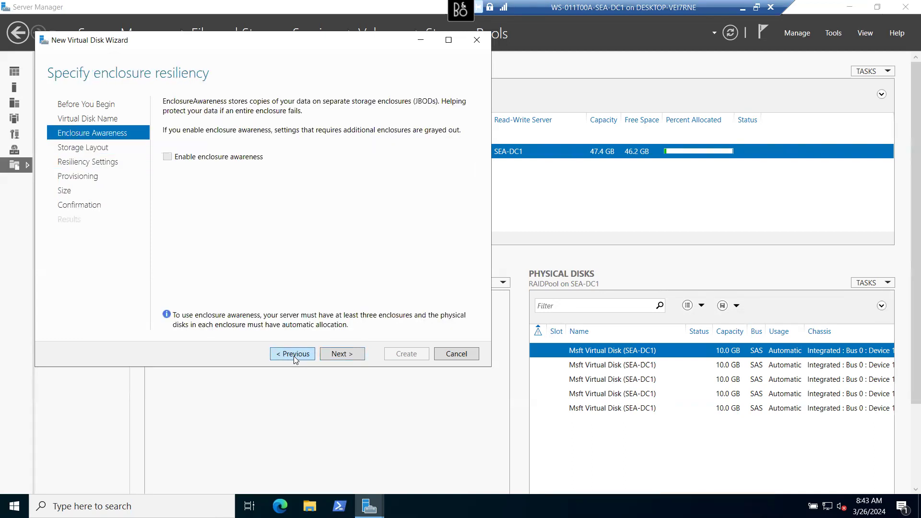
pyautogui.click(293, 356)
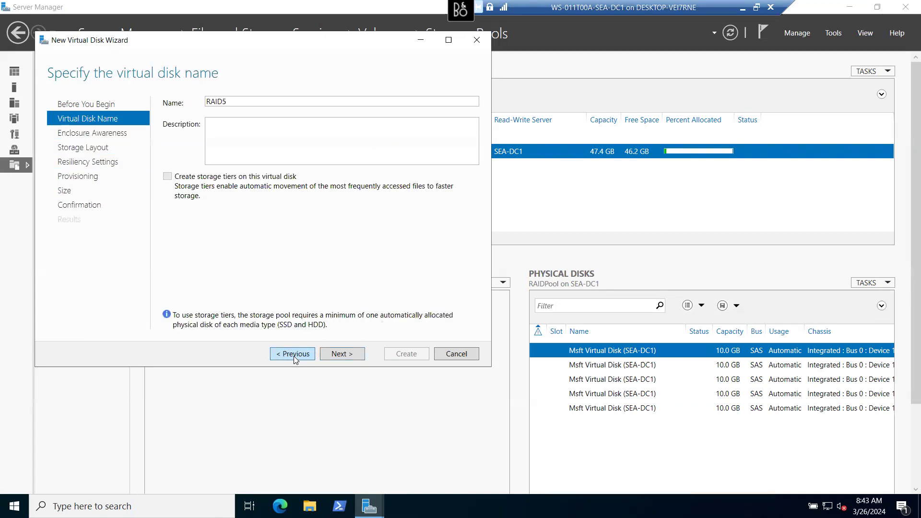
# - Return to Before You Begin and cancel the New Virtual Disk Wizard, confirming with Yes
pyautogui.click(294, 356)
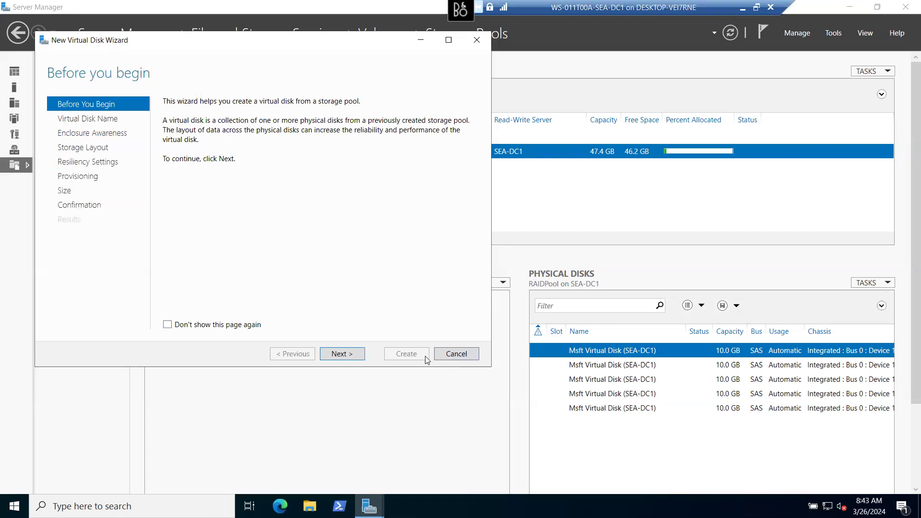
pyautogui.click(459, 361)
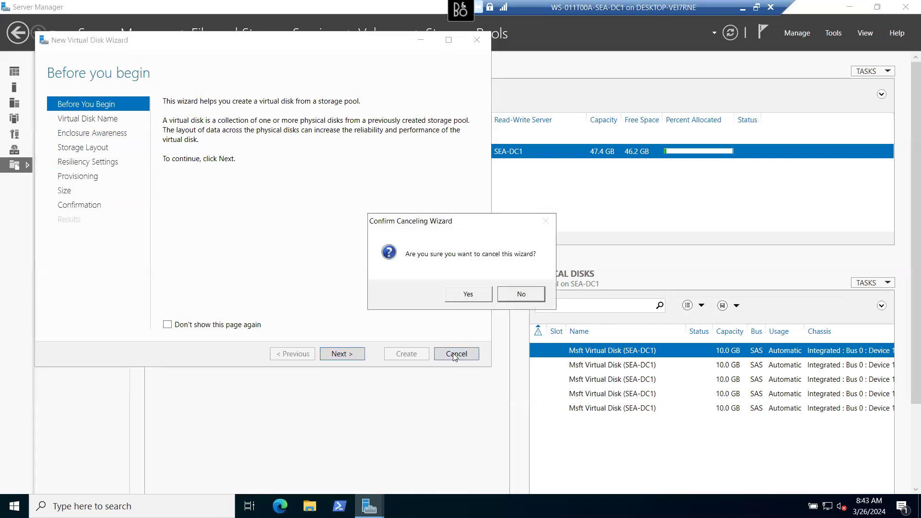
pyautogui.click(456, 297)
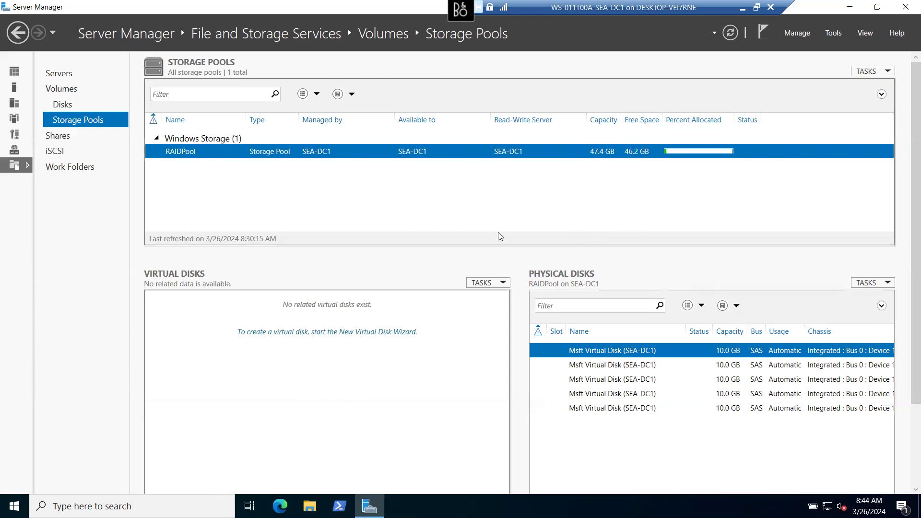
# - Start a new virtual disk on RAIDPool and name it MIRROR
pyautogui.click(294, 331)
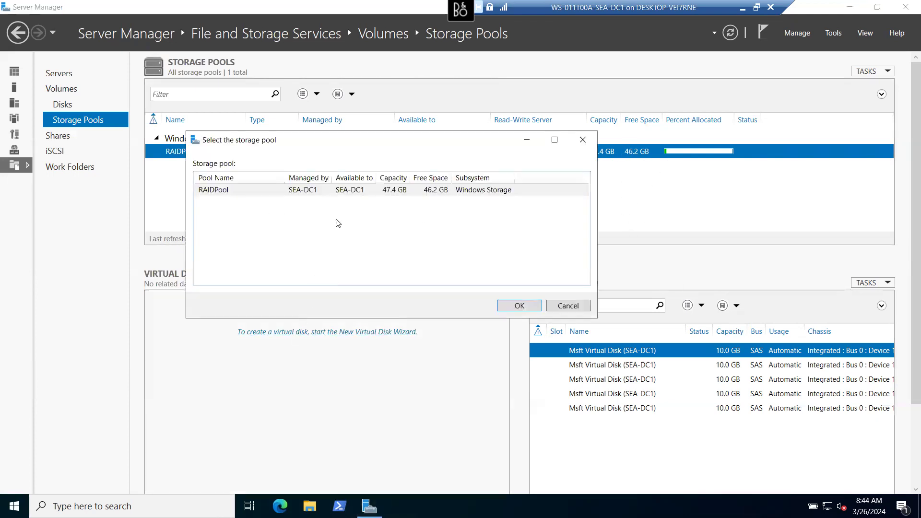
pyautogui.click(519, 306)
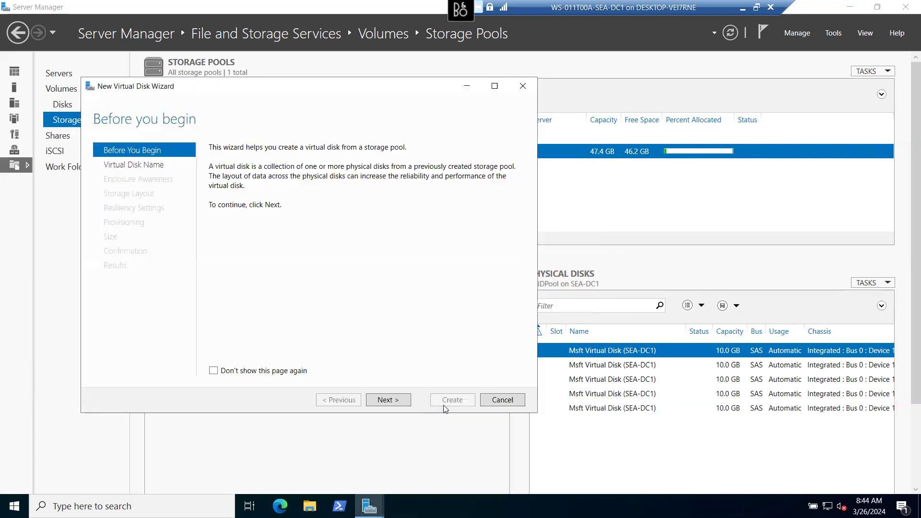
pyautogui.click(398, 398)
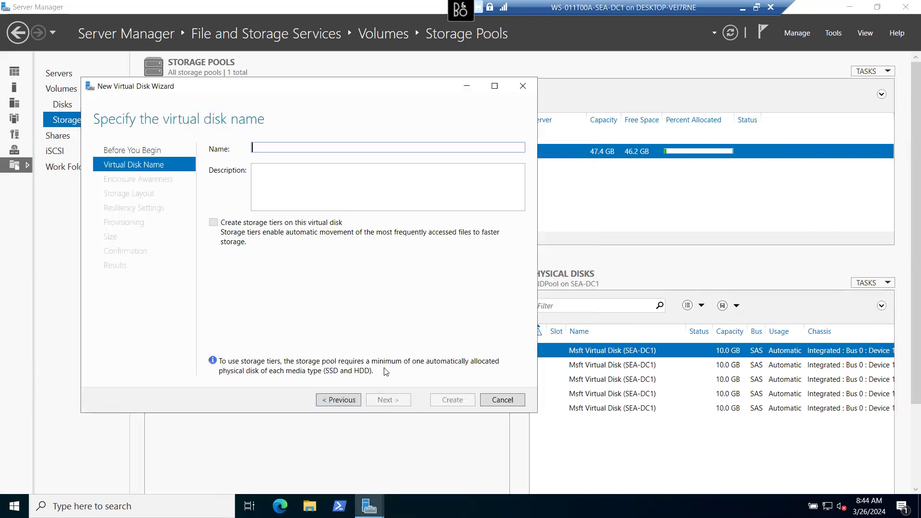
pyautogui.write('M')
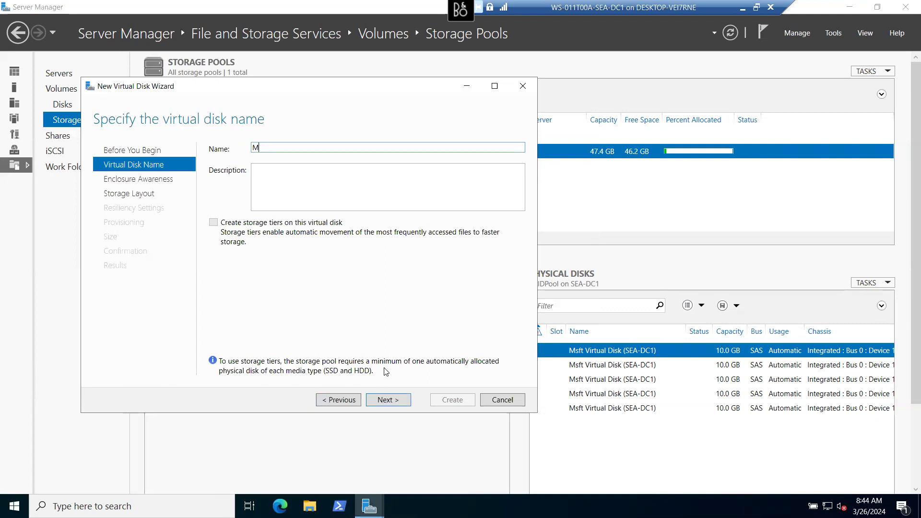
pyautogui.write('IRROR')
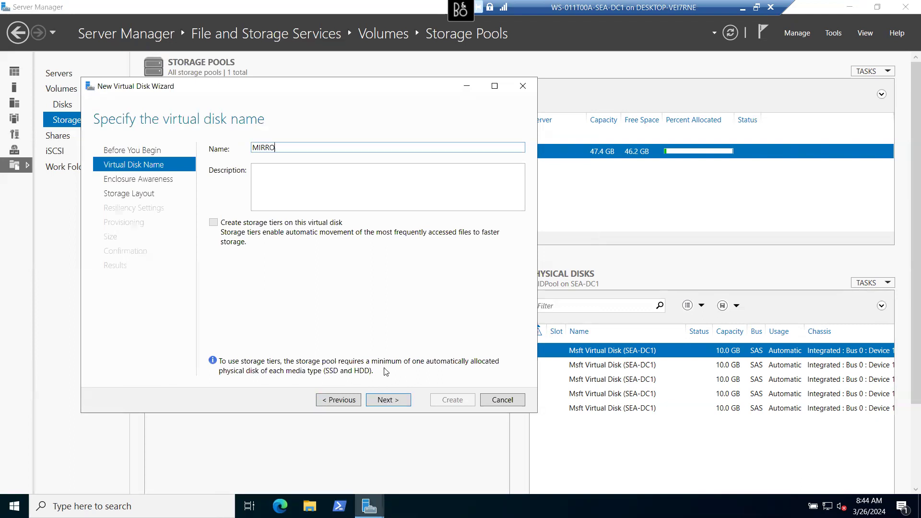
# - Step through Mirror layout, two-way resiliency and fixed provisioning, then go back toward resiliency
pyautogui.click(393, 401)
pyautogui.click(393, 400)
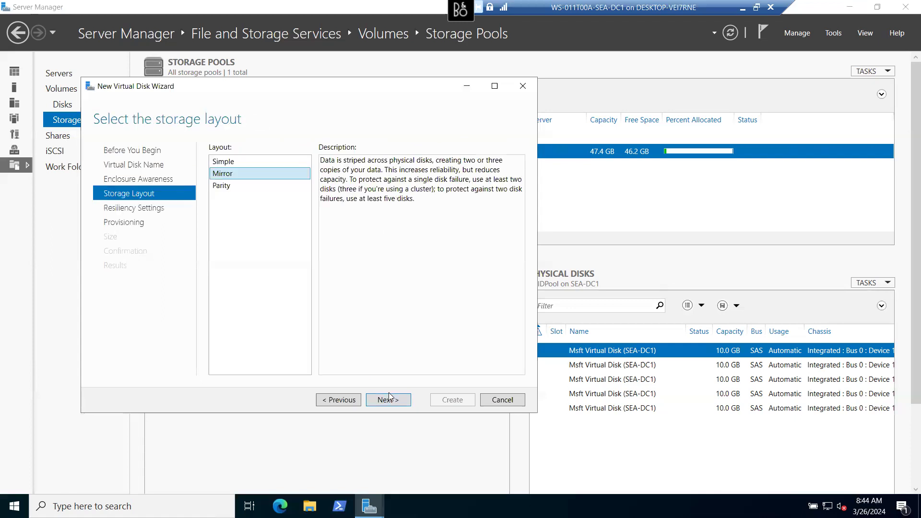
pyautogui.click(393, 402)
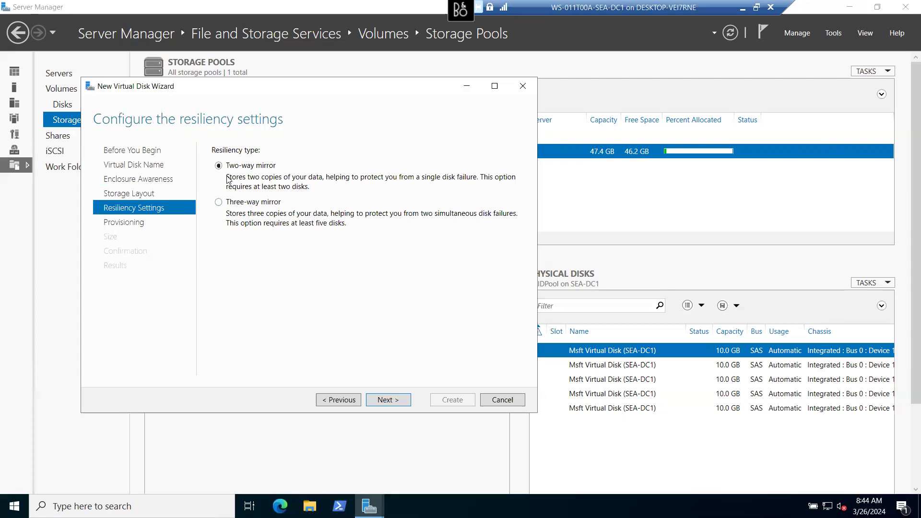
pyautogui.click(386, 402)
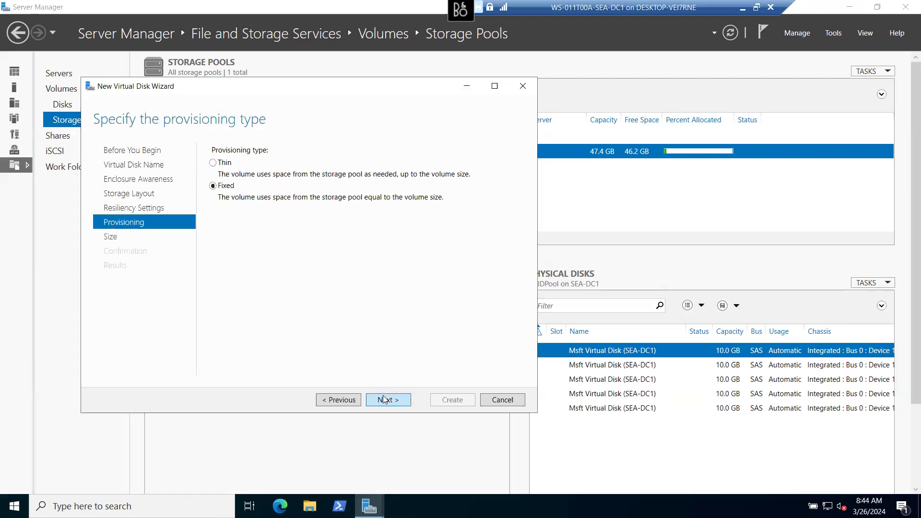
pyautogui.click(385, 402)
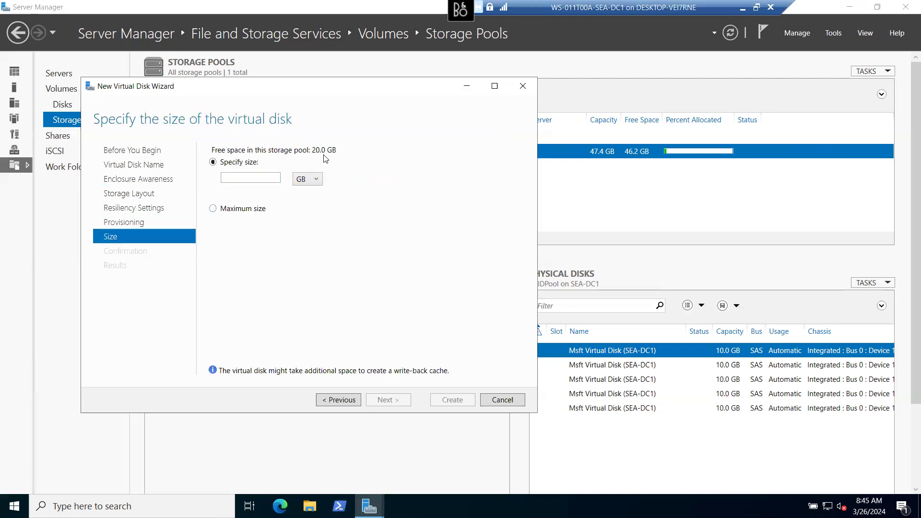
pyautogui.click(342, 399)
# - Change the MIRROR disk's resiliency to three-way mirror and advance to the size page
pyautogui.click(342, 400)
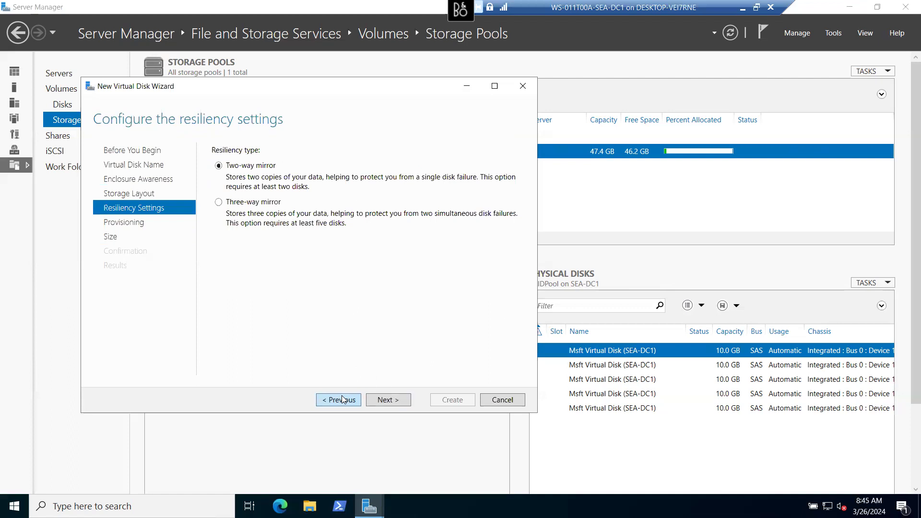
pyautogui.click(219, 202)
pyautogui.click(395, 402)
pyautogui.click(395, 402)
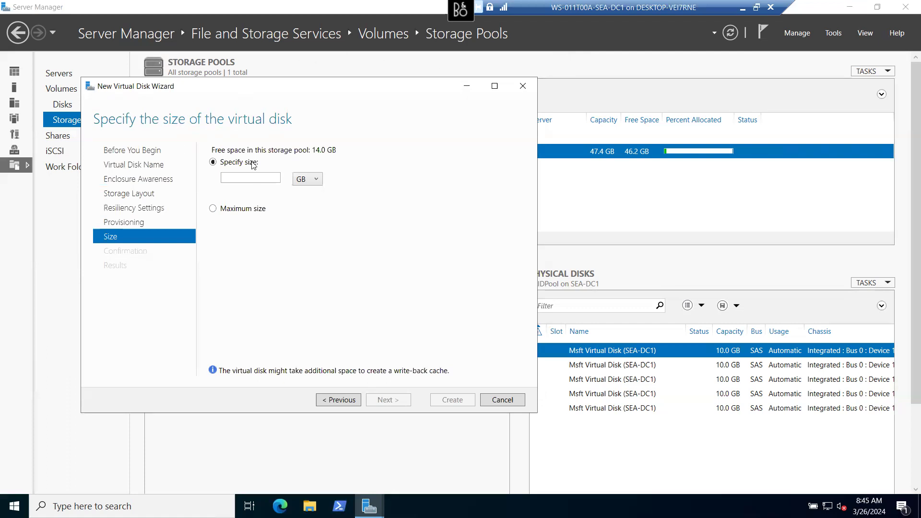
# - Use the maximum 14.0 GB size and create the MIRROR virtual disk
pyautogui.click(215, 209)
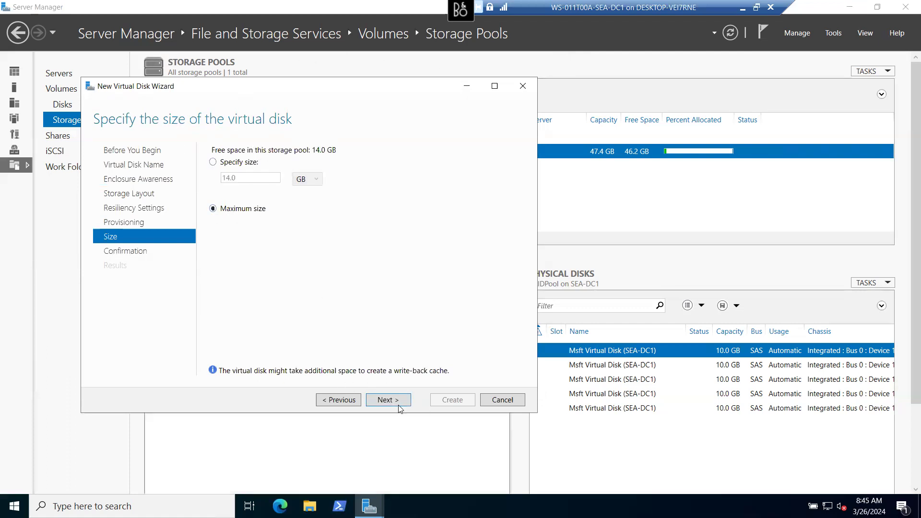
pyautogui.click(384, 401)
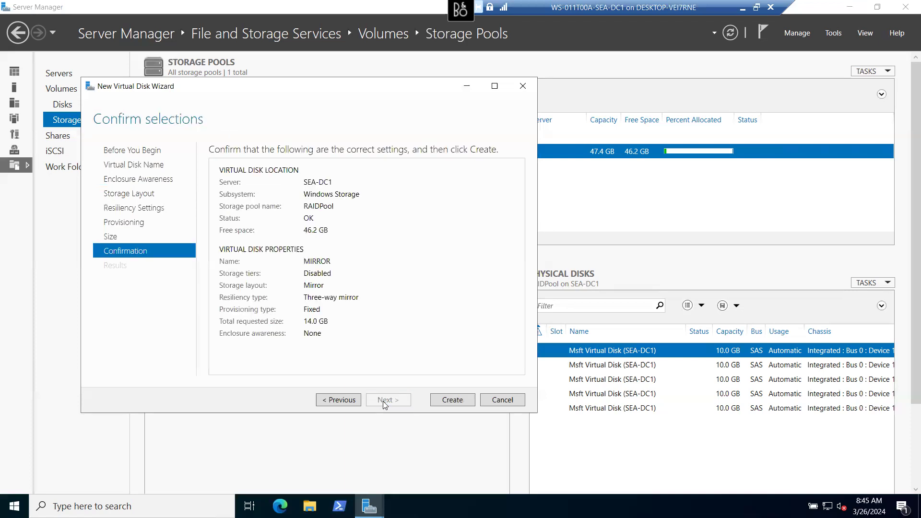
pyautogui.click(451, 400)
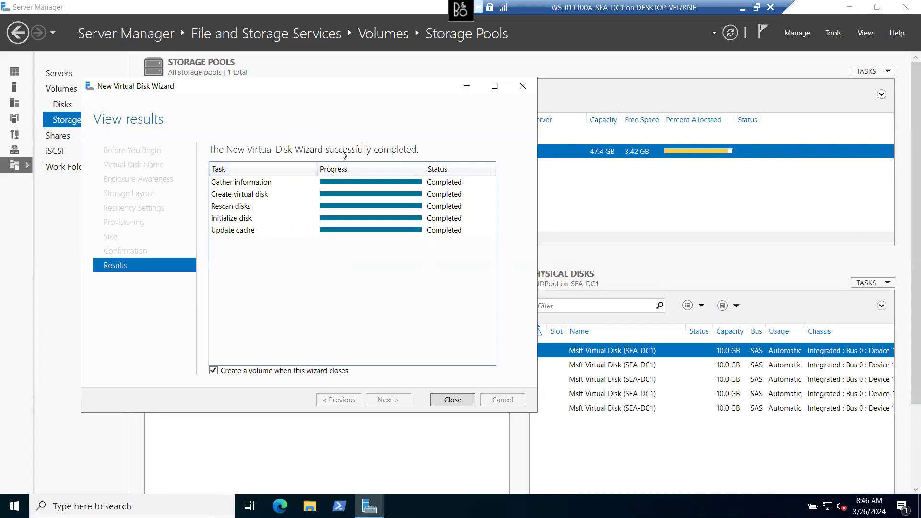
# - Skip volume creation and close the finished MIRROR virtual disk wizard
pyautogui.click(260, 372)
pyautogui.click(454, 399)
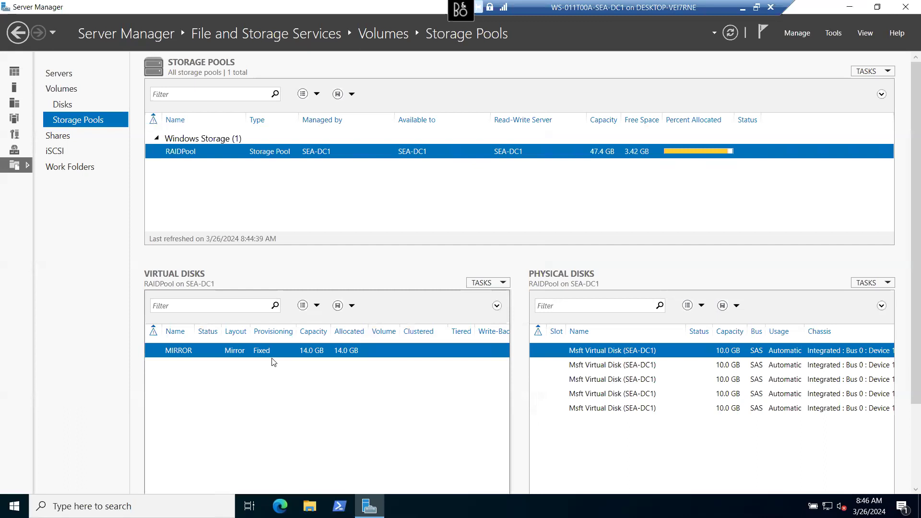
# - Launch the New Volume Wizard from the MIRROR virtual disk's context menu
pyautogui.rightClick(296, 355)
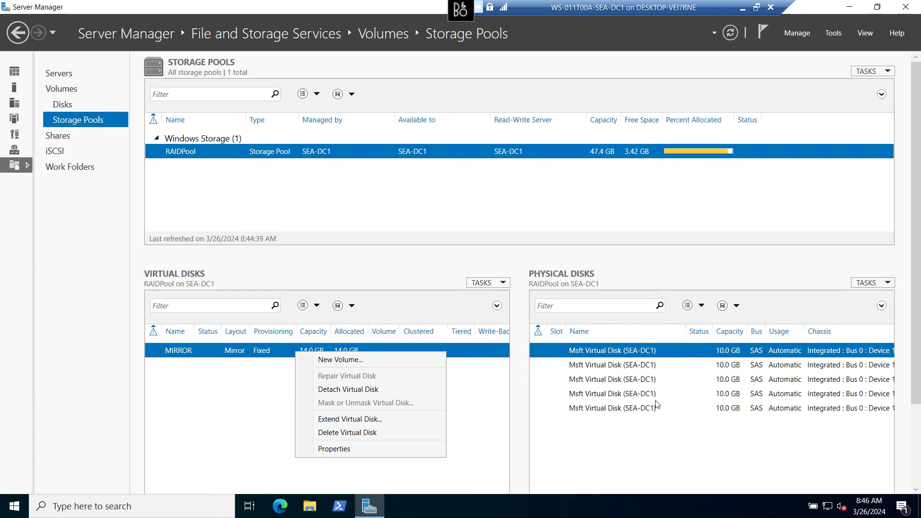
pyautogui.click(187, 402)
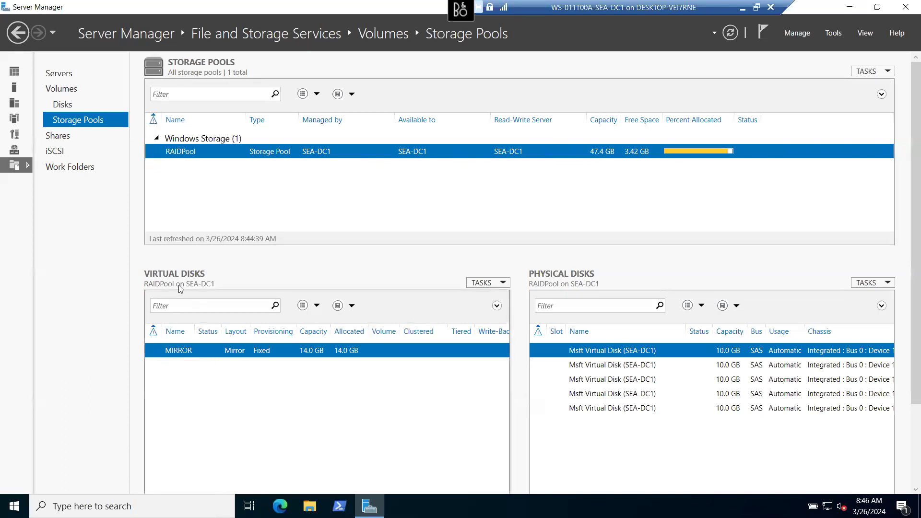
pyautogui.rightClick(329, 350)
pyautogui.click(406, 357)
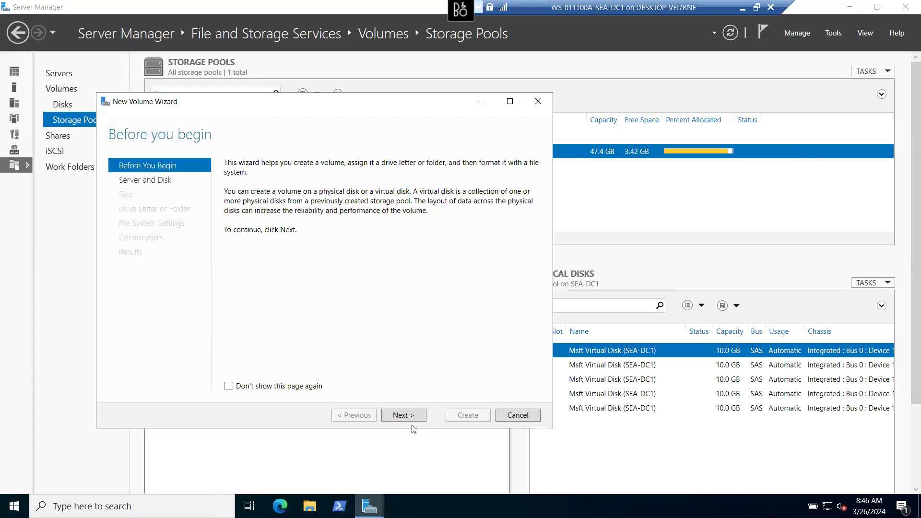
# - Target Disk 6 with the full 14.0 GB size and drive letter E
pyautogui.click(413, 416)
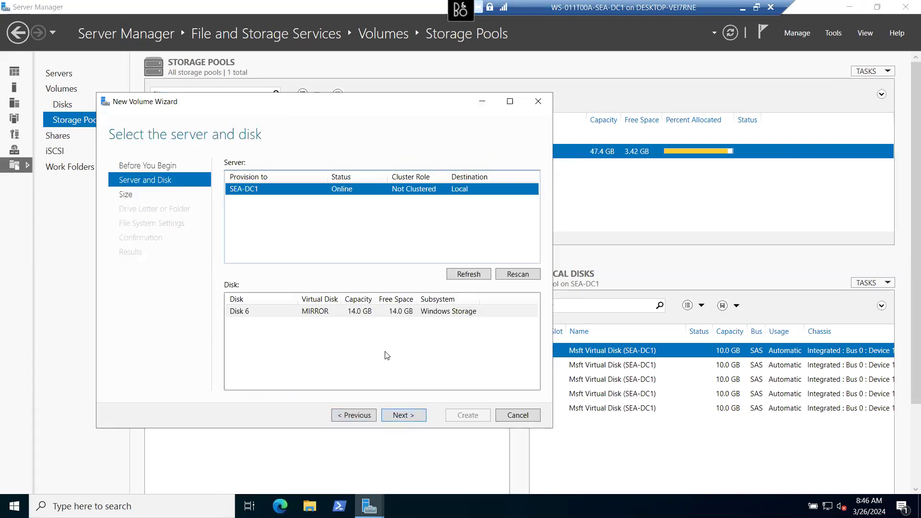
pyautogui.click(370, 313)
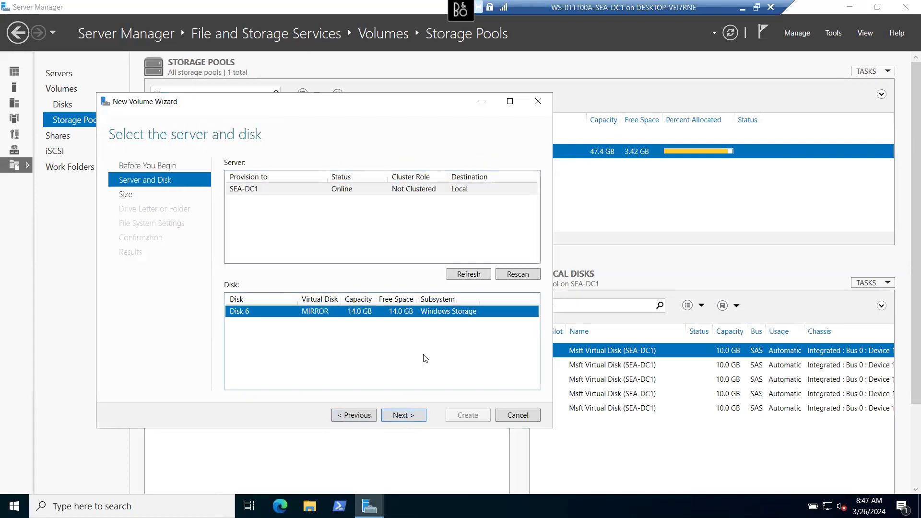
pyautogui.click(400, 410)
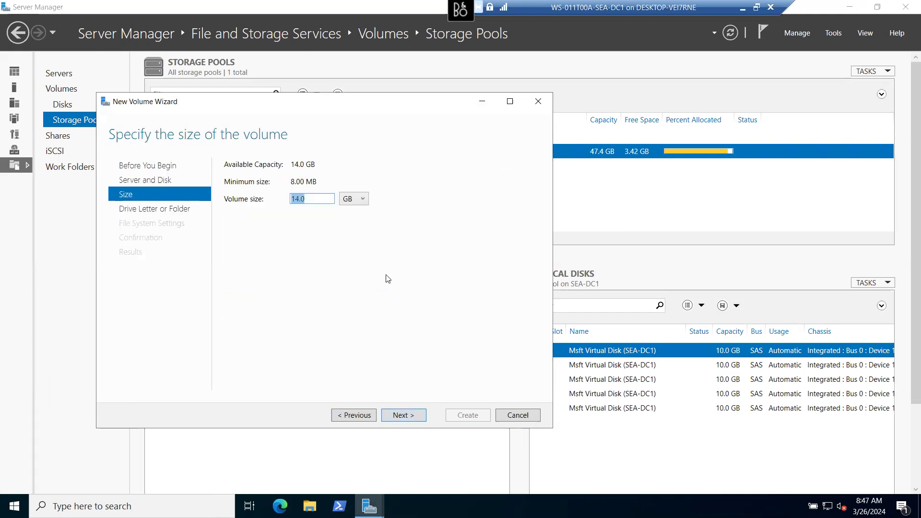
pyautogui.click(407, 415)
pyautogui.click(295, 211)
pyautogui.click(295, 211)
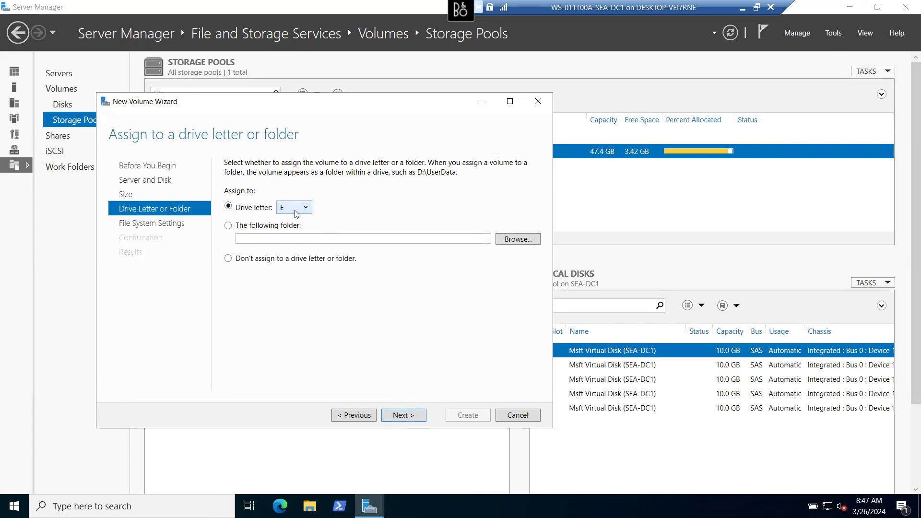
pyautogui.click(411, 414)
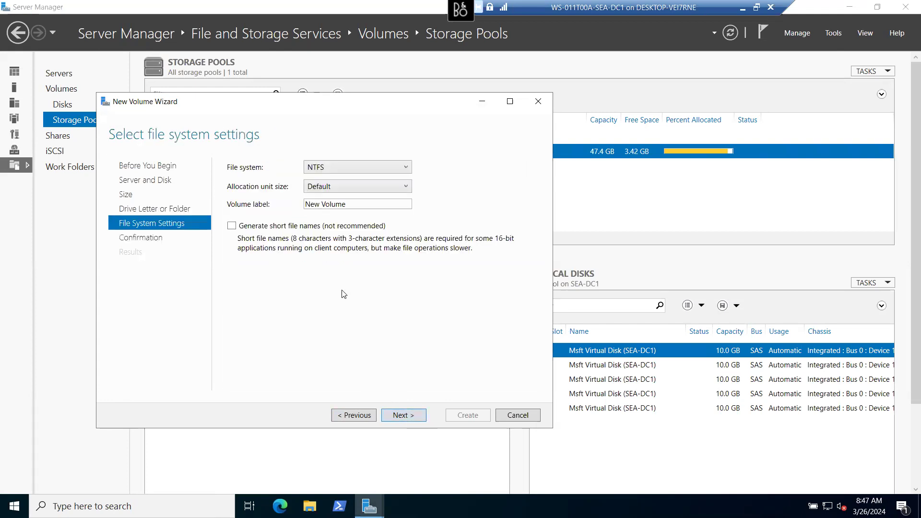
# - Keep NTFS, Default allocation size and the 'New Volume' label, then create the volume and close
pyautogui.moveTo(373, 204); pyautogui.dragTo(275, 209)
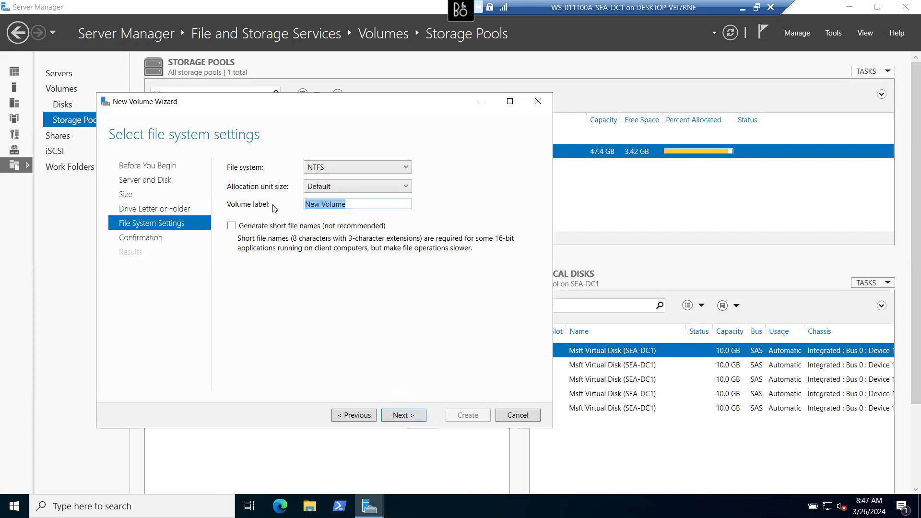
pyautogui.click(365, 168)
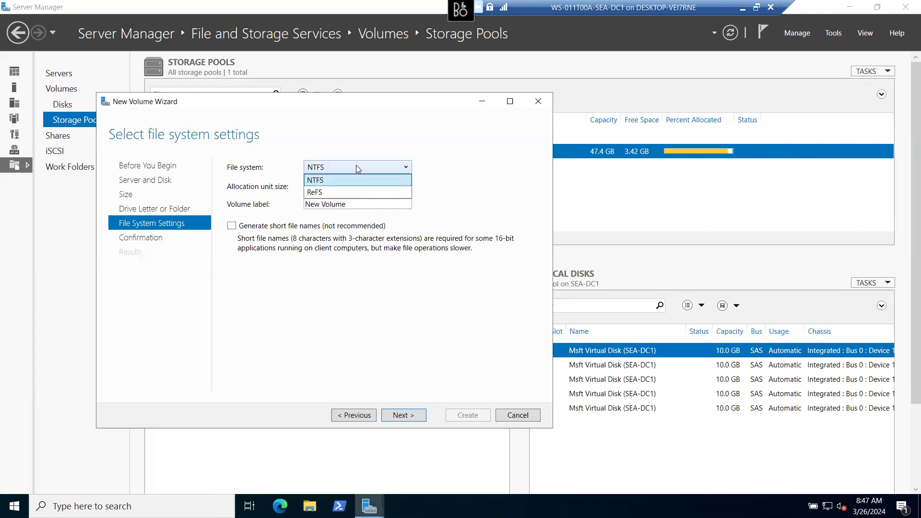
pyautogui.click(379, 154)
pyautogui.click(405, 187)
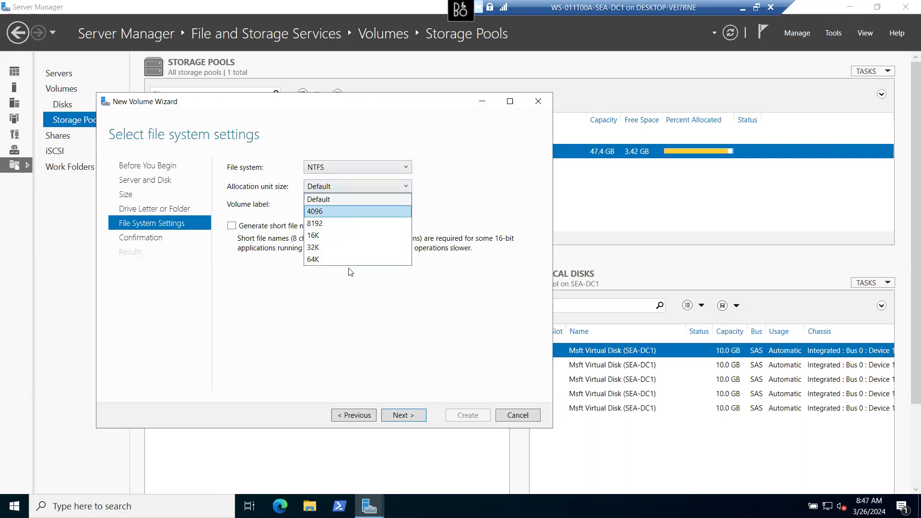
pyautogui.click(348, 312)
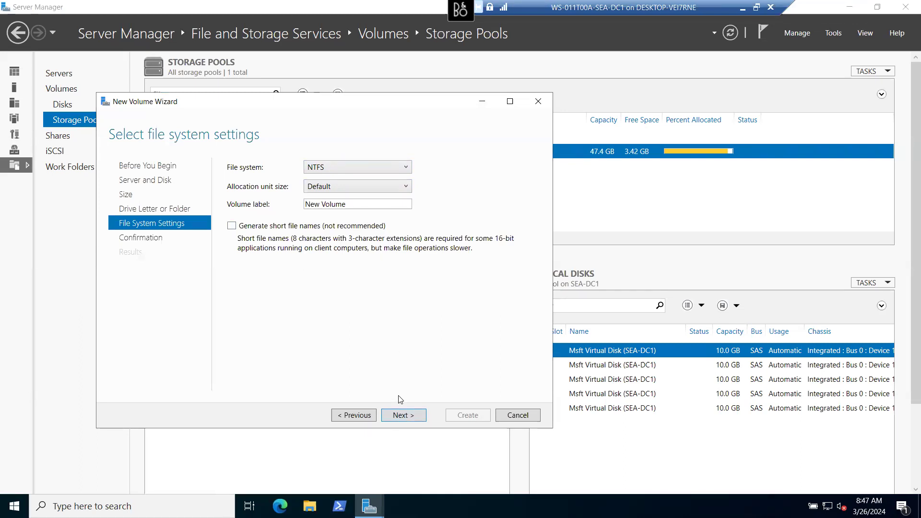
pyautogui.click(402, 413)
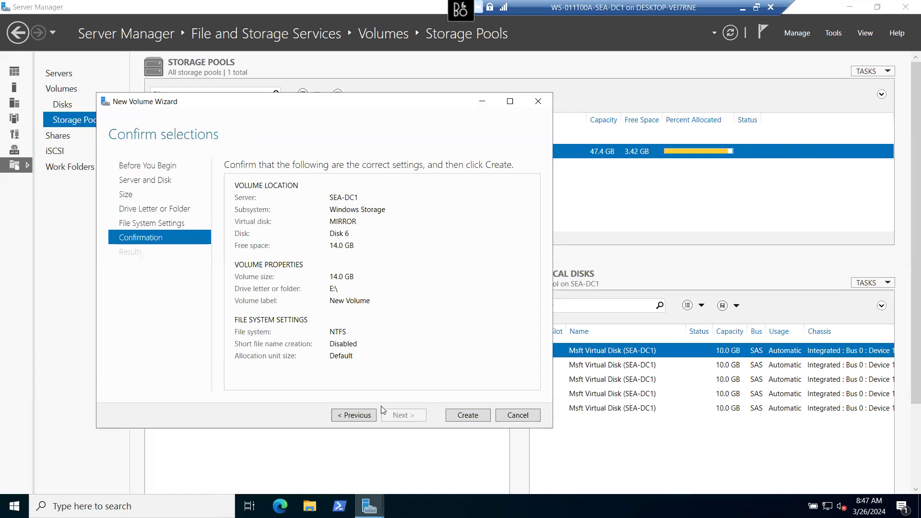
pyautogui.click(469, 416)
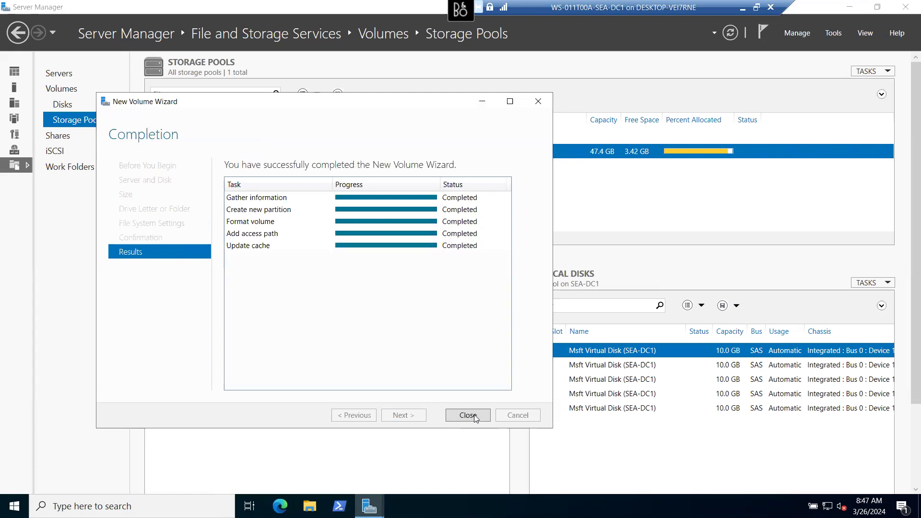
pyautogui.click(468, 415)
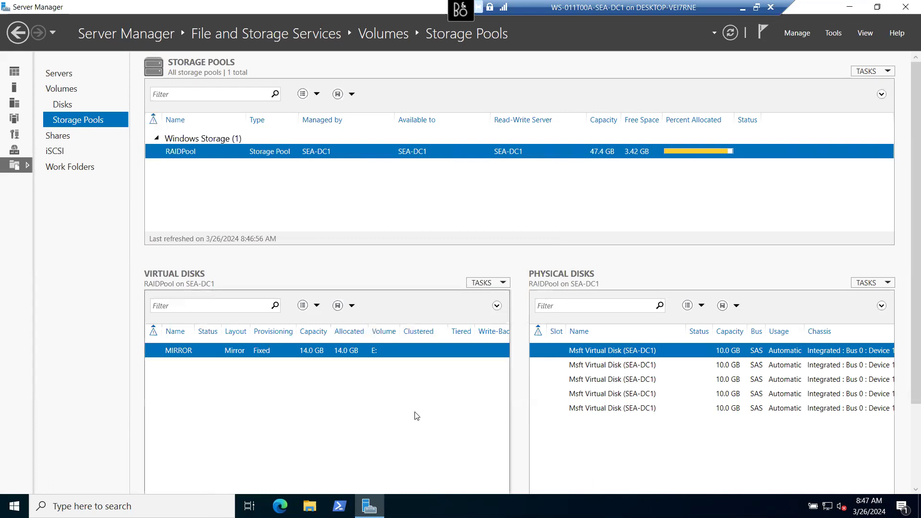
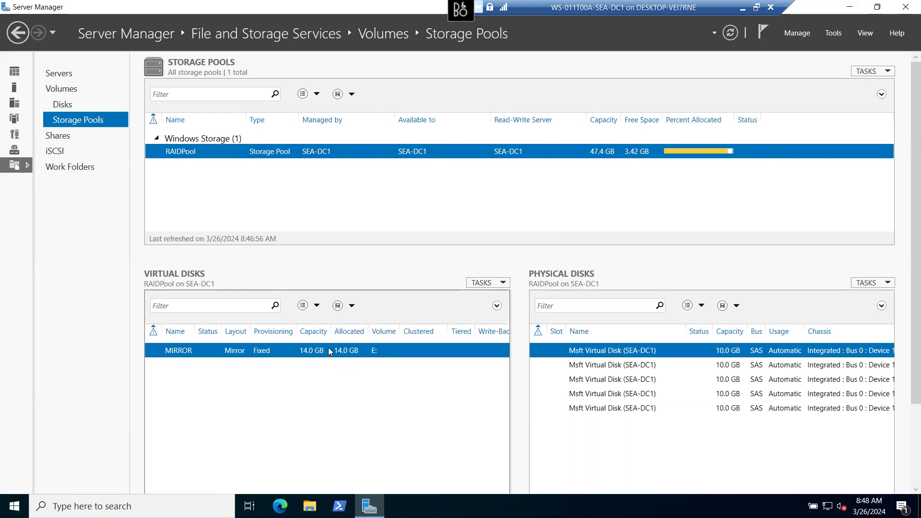
# - Minimize Server Manager and open DVD Drive (D:) from This PC in File Explorer
pyautogui.click(849, 7)
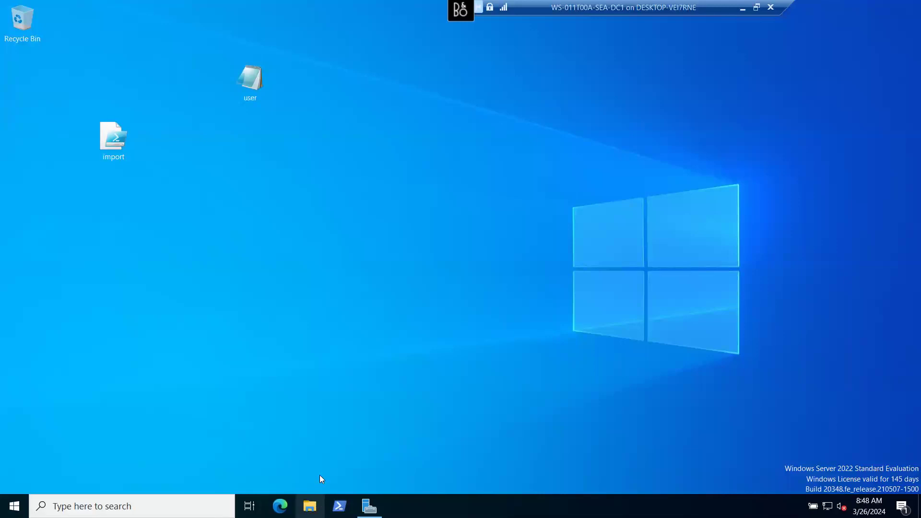
pyautogui.click(310, 506)
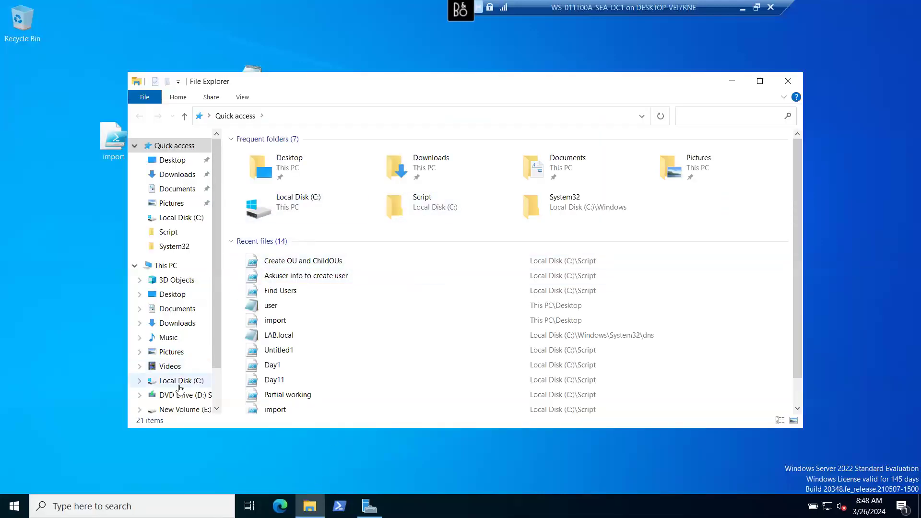
pyautogui.click(168, 265)
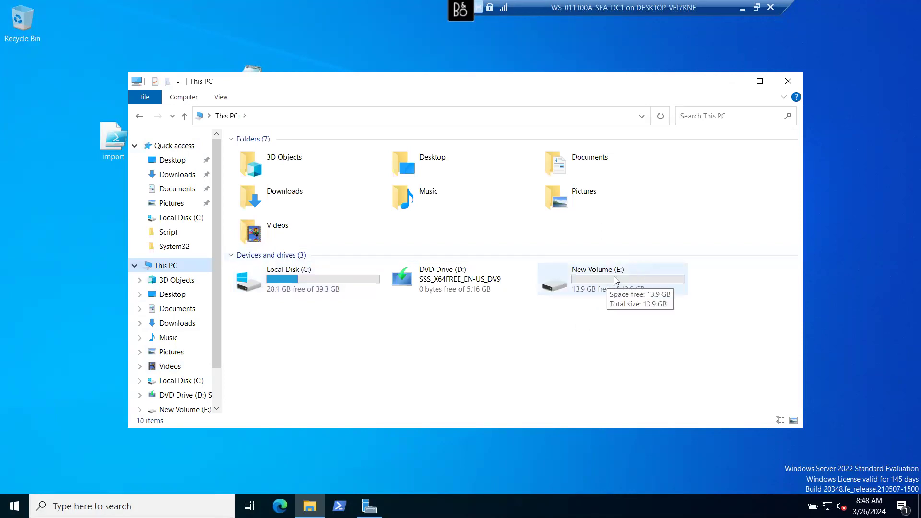
pyautogui.click(454, 282)
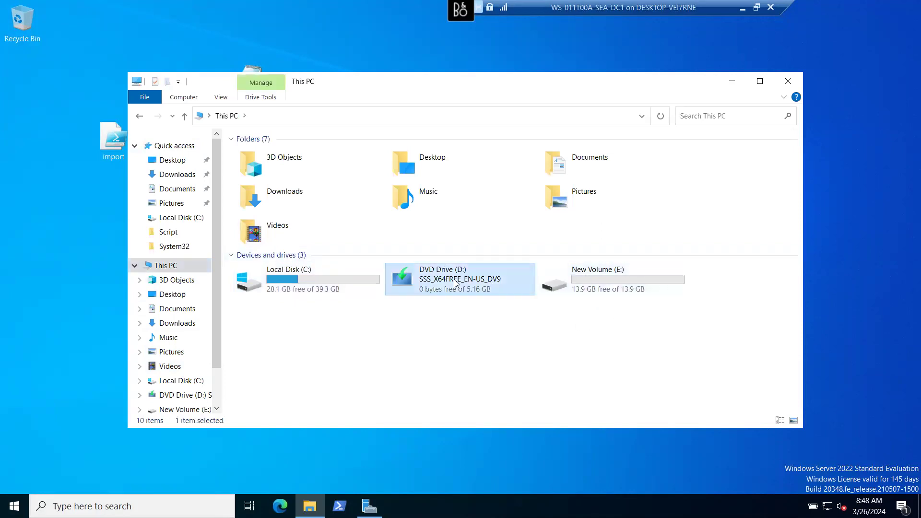
pyautogui.rightClick(455, 282)
pyautogui.click(496, 289)
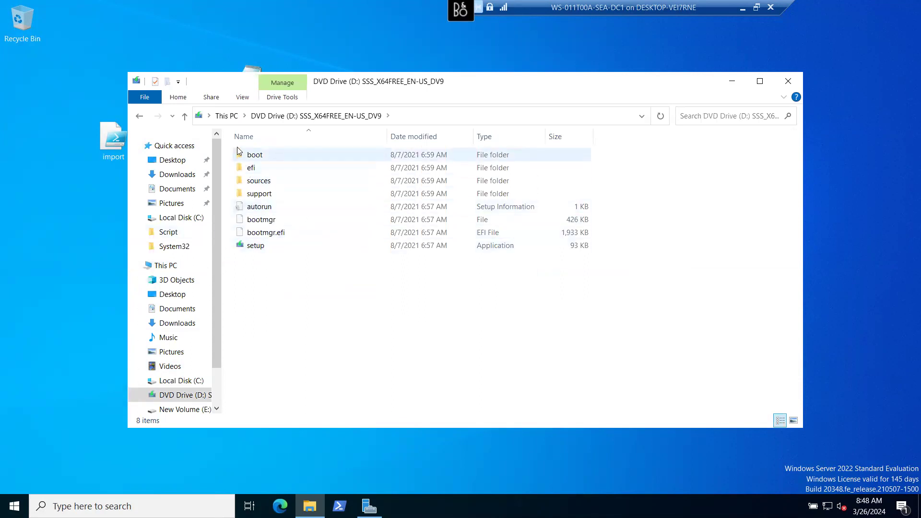
# - Copy the boot and efi folders from D: into the empty New Volume (E:)
pyautogui.moveTo(232, 148); pyautogui.dragTo(257, 168)
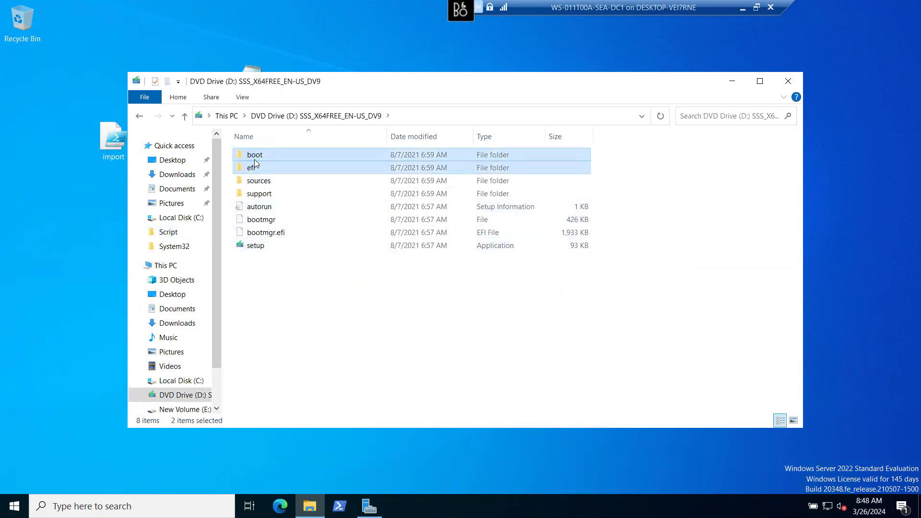
pyautogui.rightClick(254, 162)
pyautogui.click(293, 232)
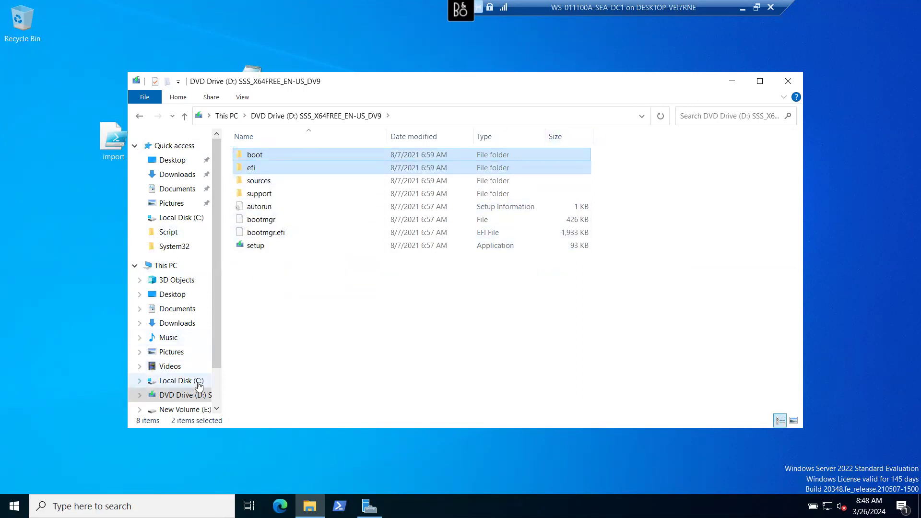
pyautogui.click(180, 409)
pyautogui.rightClick(298, 238)
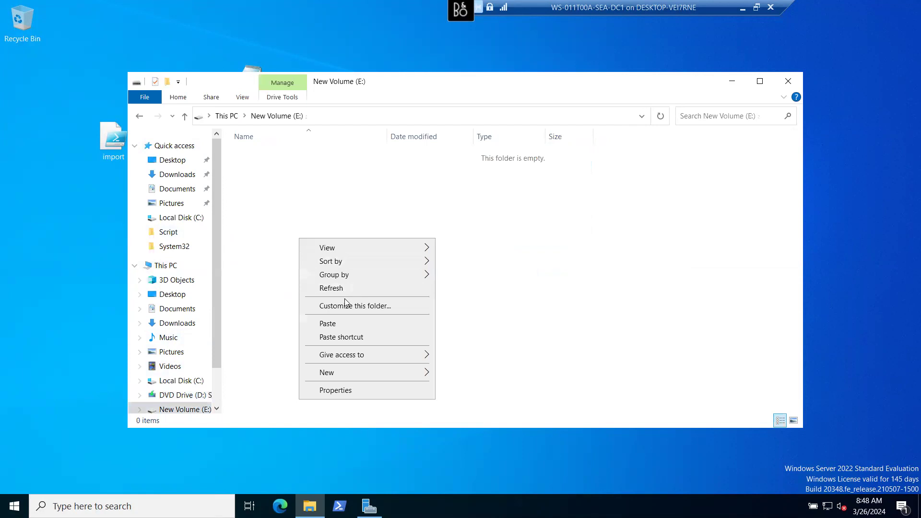
pyautogui.click(331, 322)
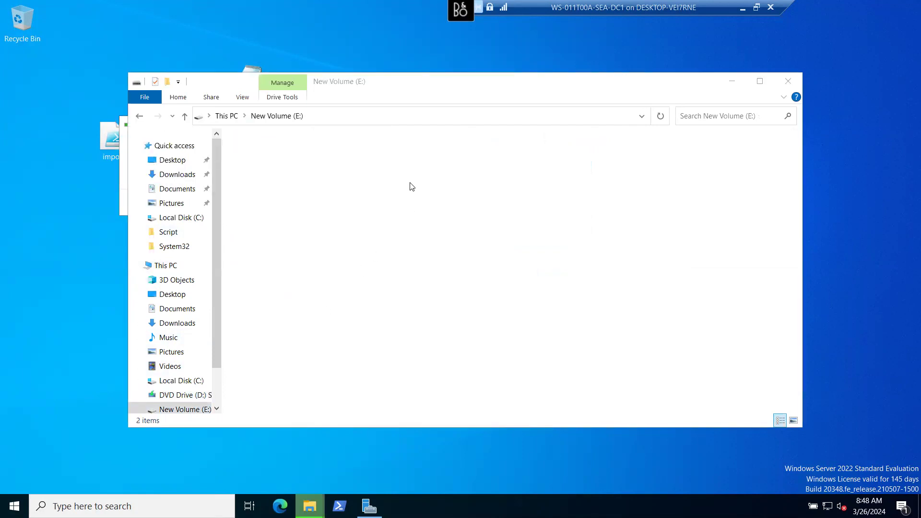
# - Duplicate the boot and efi folders on E:, giving four folders
pyautogui.click(350, 265)
pyautogui.moveTo(436, 82); pyautogui.dragTo(425, 65)
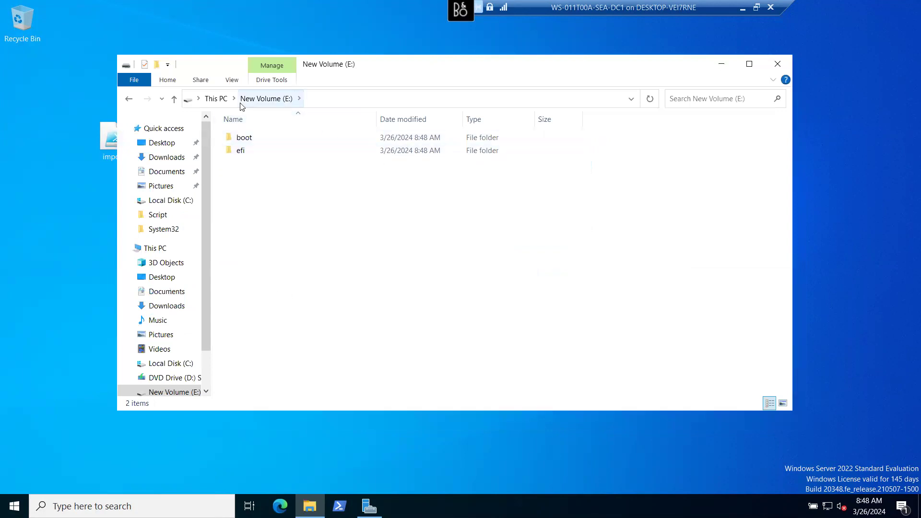
pyautogui.click(214, 99)
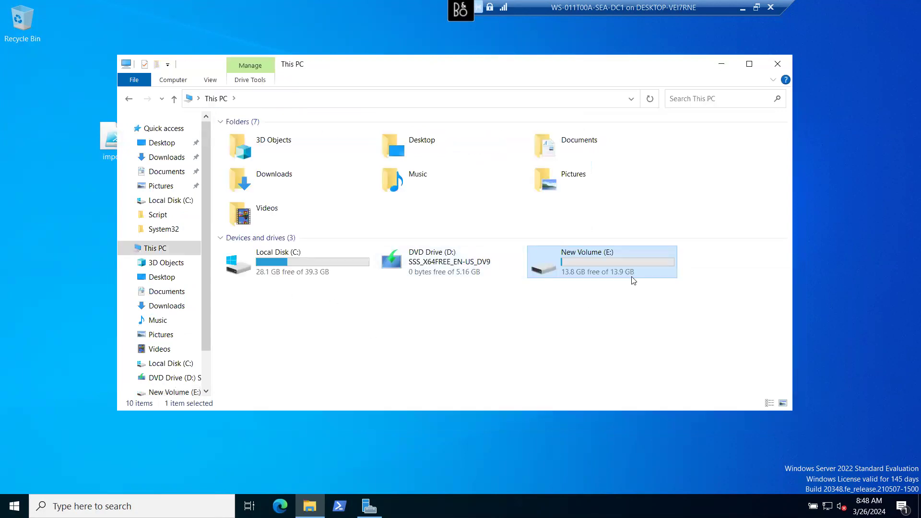
pyautogui.doubleClick(596, 250)
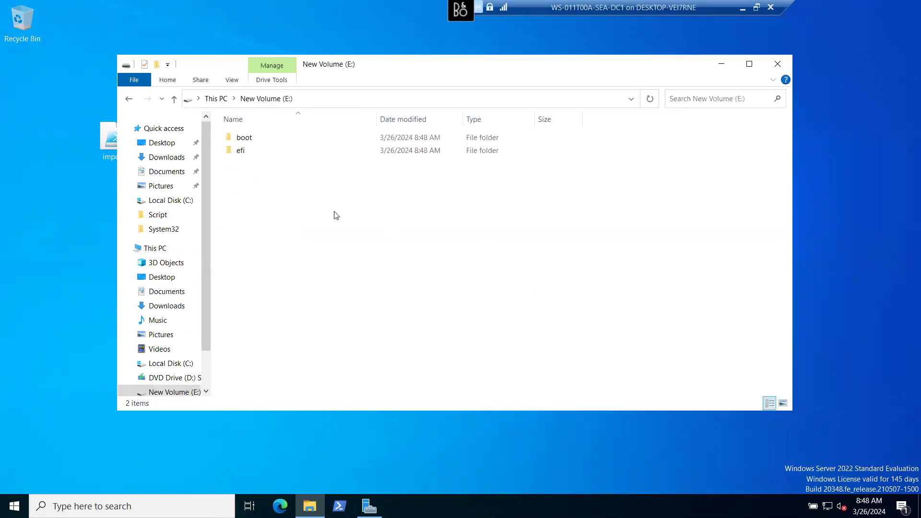
pyautogui.moveTo(245, 189); pyautogui.dragTo(259, 135)
pyautogui.rightClick(254, 149)
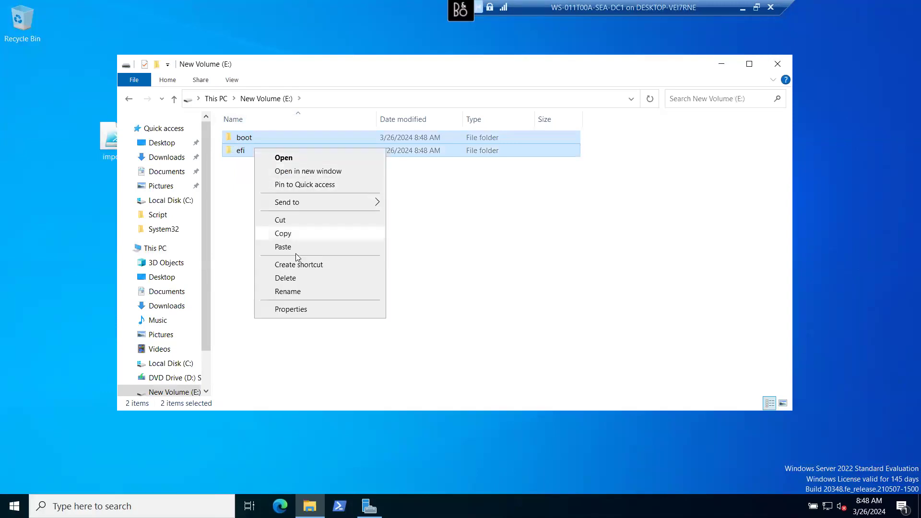
pyautogui.click(289, 234)
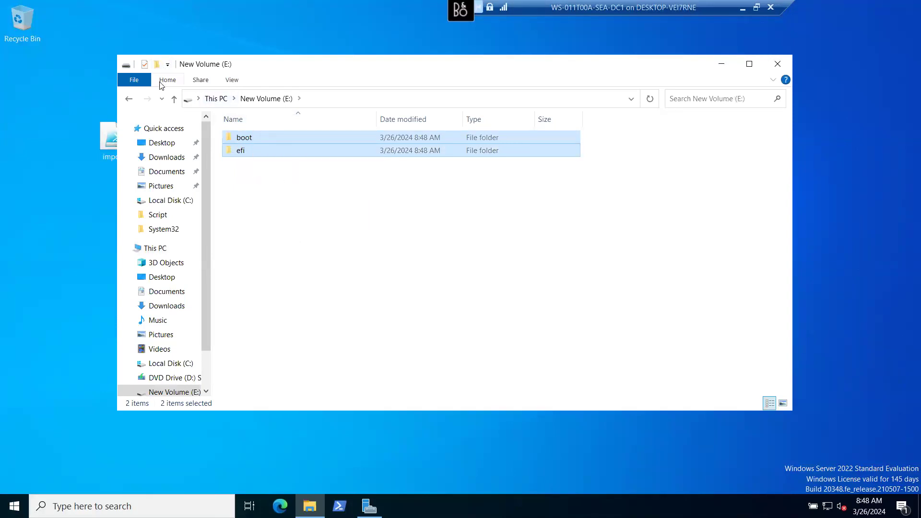
pyautogui.click(325, 214)
pyautogui.rightClick(326, 211)
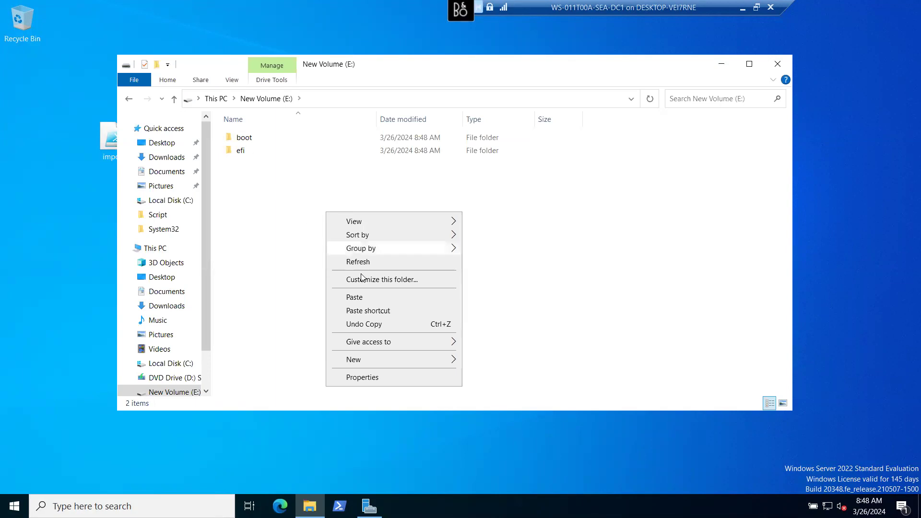
pyautogui.click(391, 304)
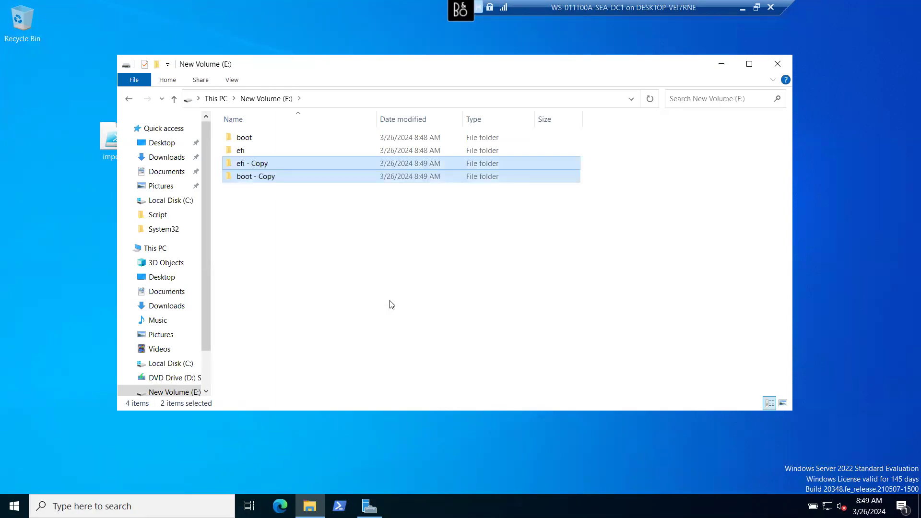
# - Copy and paste all folders on E: twice more, reaching 16 folders in total
pyautogui.moveTo(272, 251); pyautogui.dragTo(227, 133)
pyautogui.rightClick(246, 145)
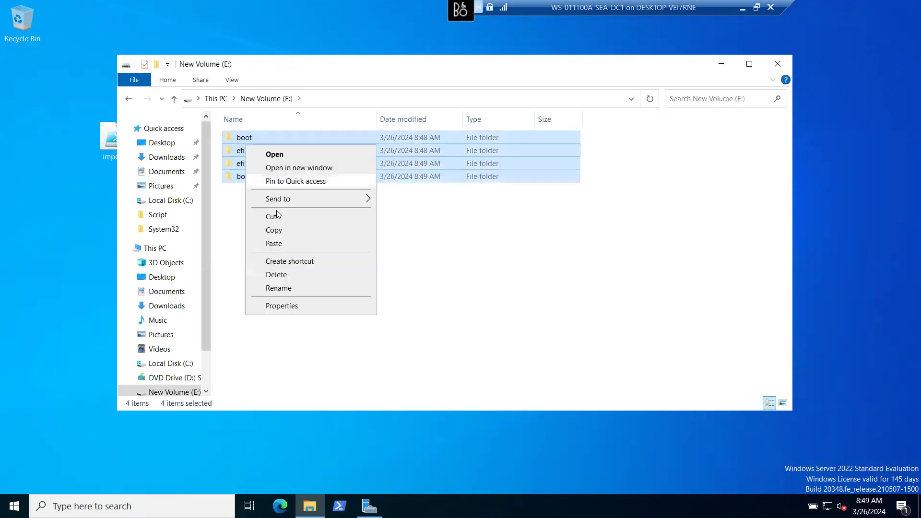
pyautogui.click(297, 243)
pyautogui.rightClick(297, 244)
pyautogui.click(312, 325)
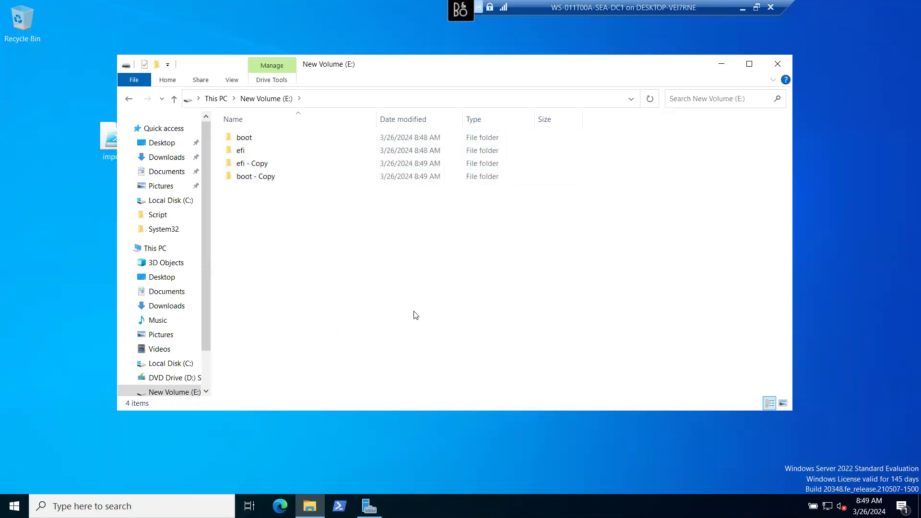
pyautogui.moveTo(304, 293); pyautogui.dragTo(246, 132)
pyautogui.rightClick(244, 169)
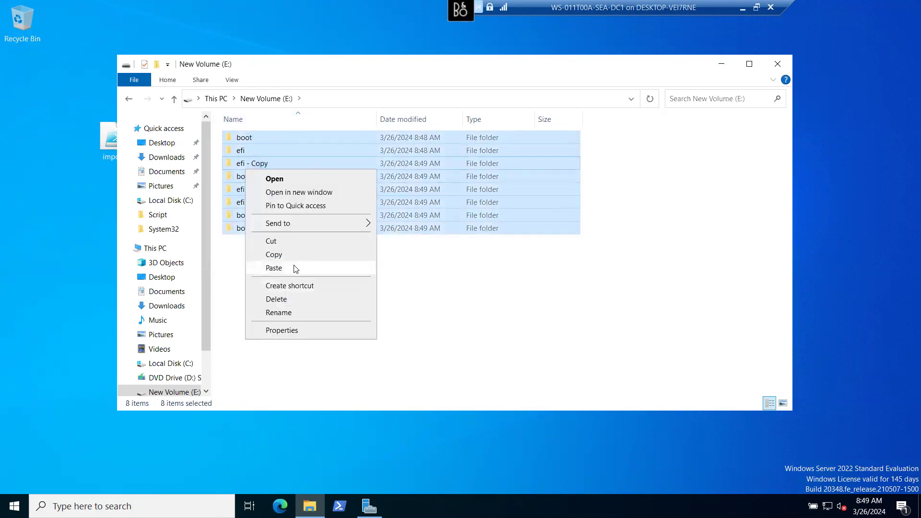
pyautogui.click(285, 258)
pyautogui.rightClick(298, 287)
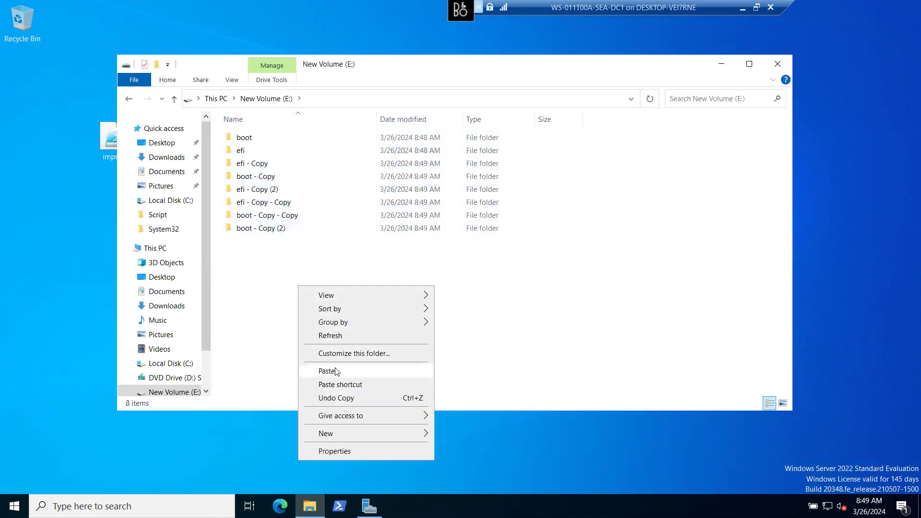
pyautogui.click(337, 372)
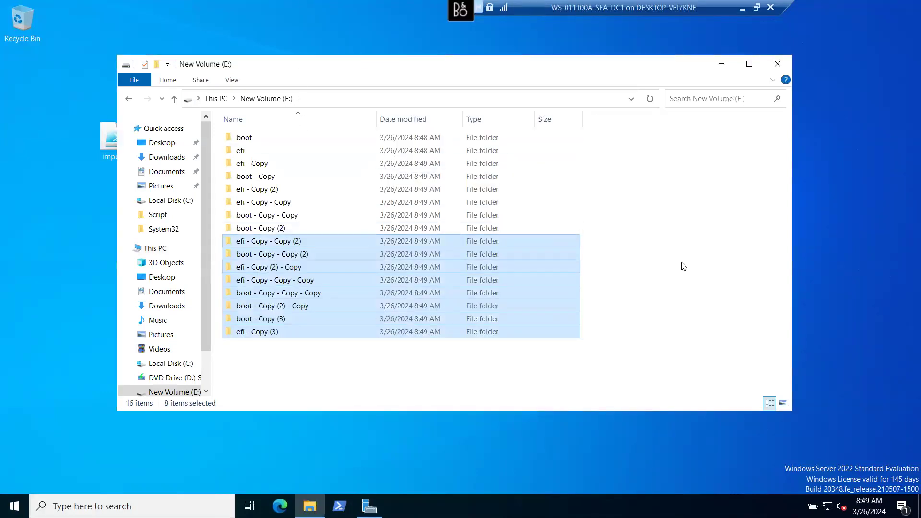
pyautogui.click(687, 205)
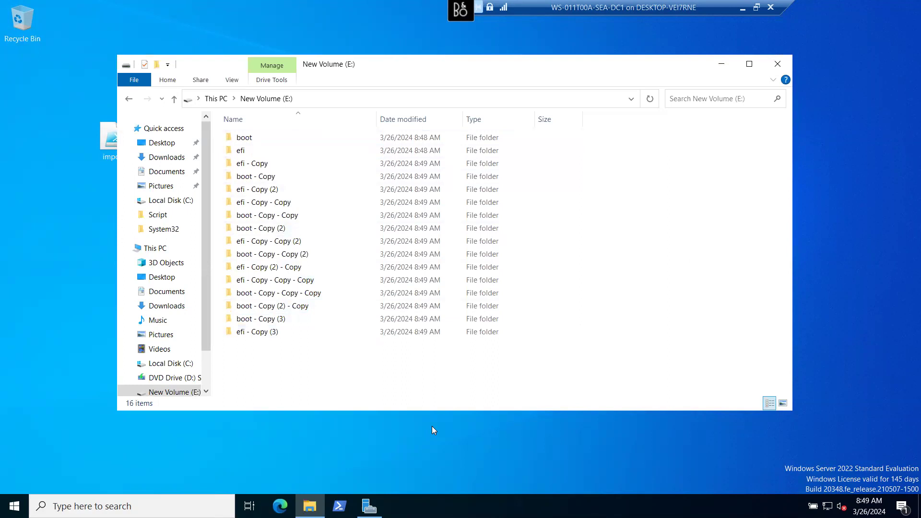
pyautogui.click(369, 506)
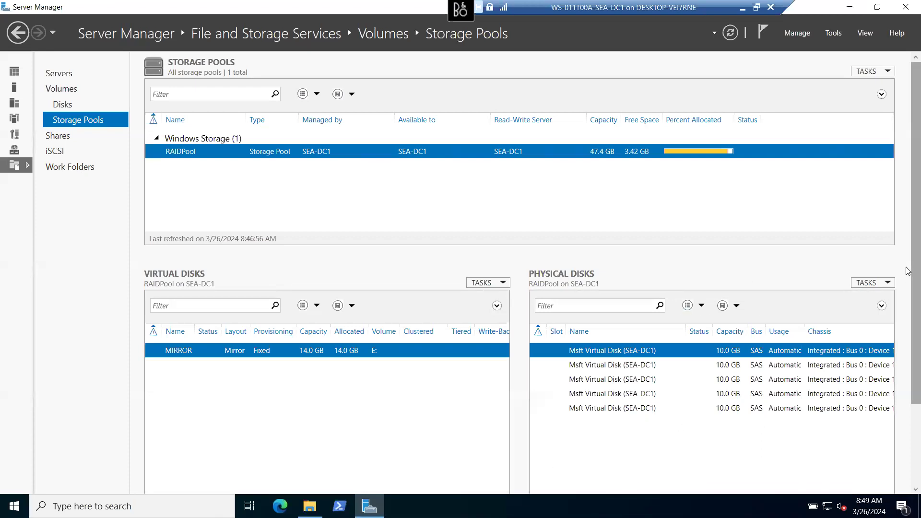
# - Review RAIDPool: 3.42 GB free of 47.4 GB, with five 10.0 GB physical disks
pyautogui.scroll(-3, 908, 276)
pyautogui.moveTo(693, 474); pyautogui.dragTo(597, 460)
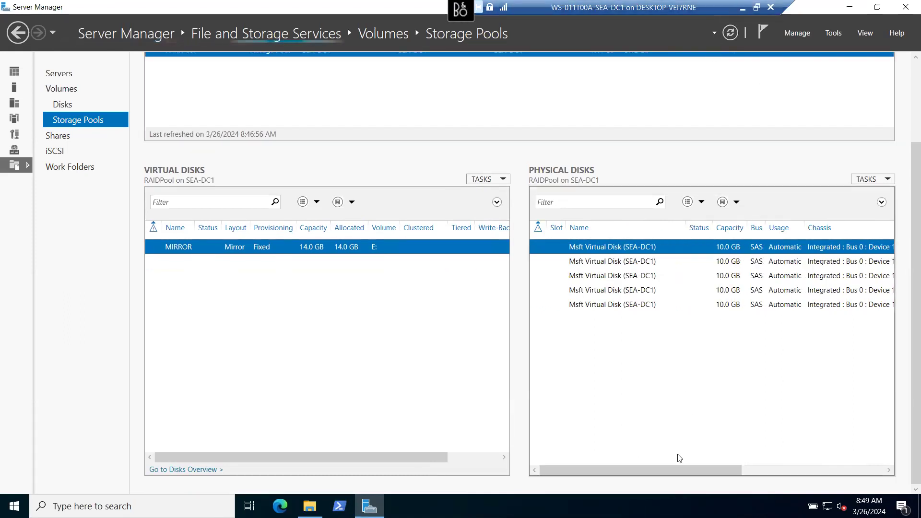
pyautogui.moveTo(660, 467); pyautogui.dragTo(824, 476)
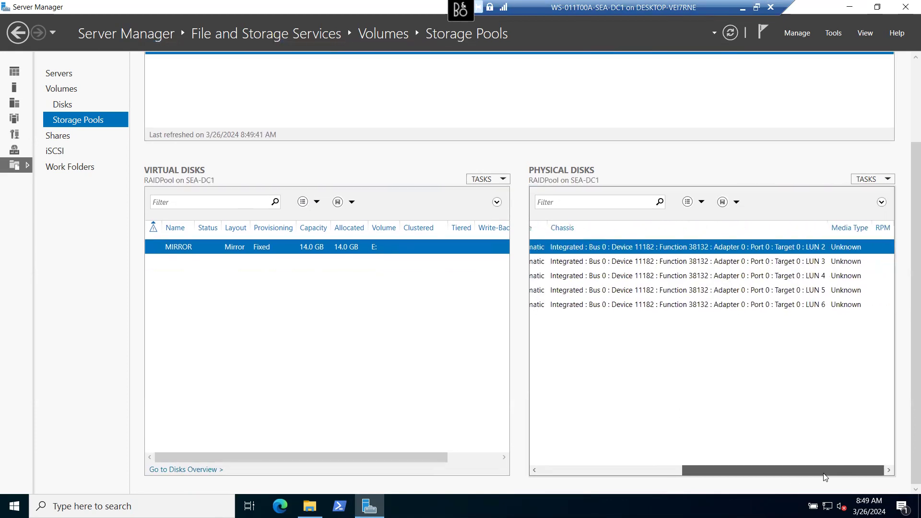
pyautogui.moveTo(824, 476); pyautogui.dragTo(736, 451)
pyautogui.moveTo(657, 456); pyautogui.dragTo(488, 423)
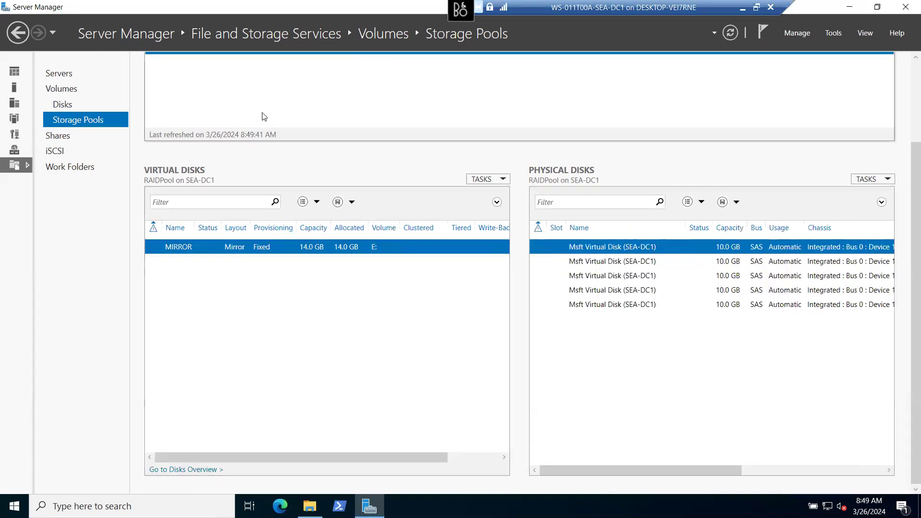
# - Check the MIRROR virtual disk, then bring up the Volumes overview listing the 14.0 GB E: volume
pyautogui.click(66, 104)
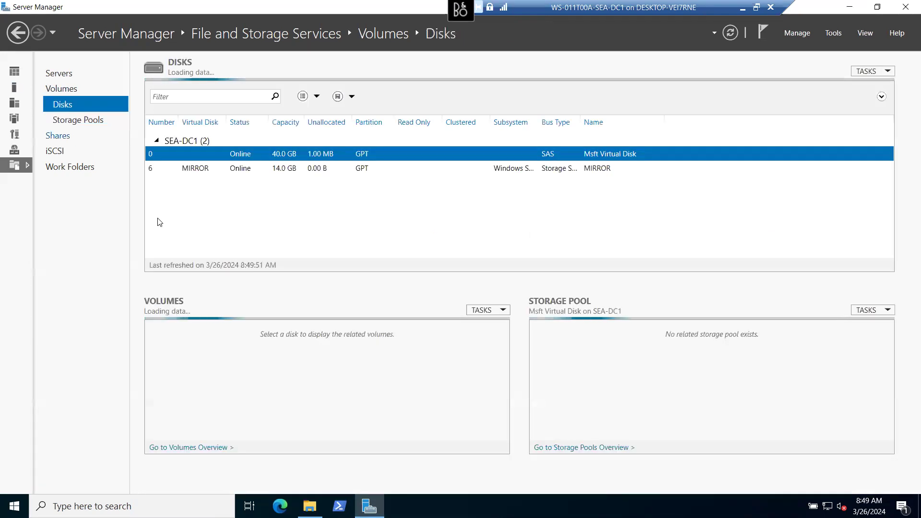
pyautogui.click(196, 167)
pyautogui.click(278, 154)
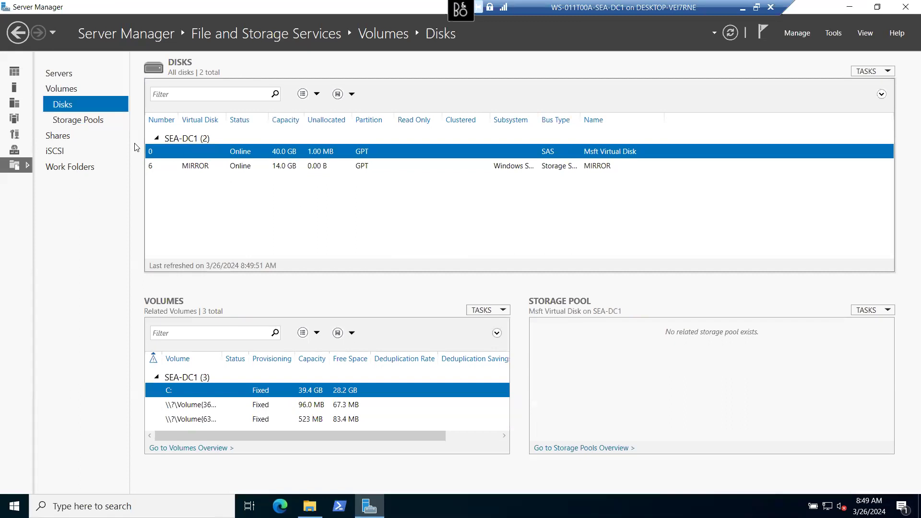
pyautogui.click(87, 121)
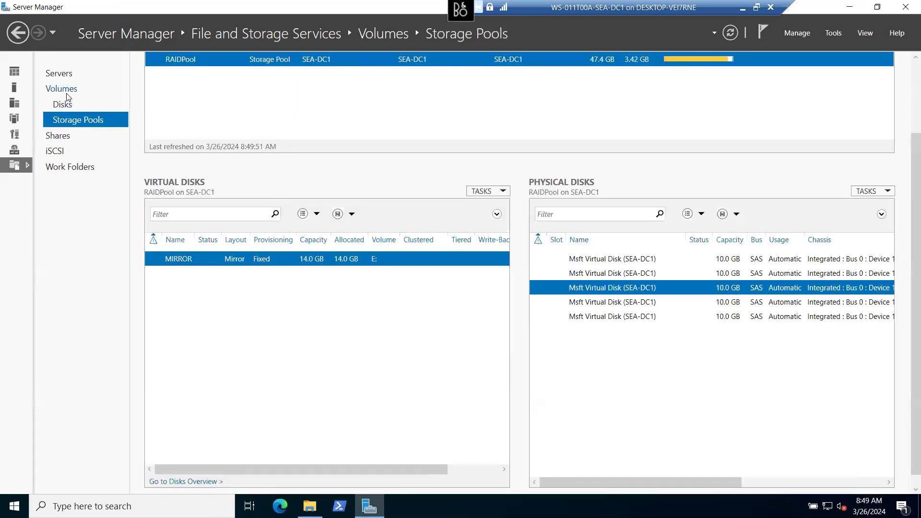
pyautogui.click(65, 90)
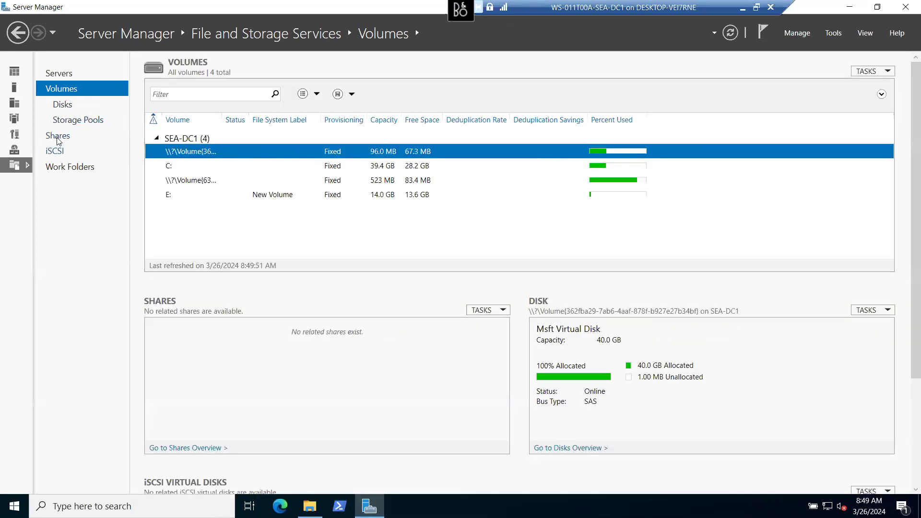
# - Close Server Manager and check E: in Disk Management (diskmgmt.msc): healthy 13.98 GB NTFS
pyautogui.click(905, 8)
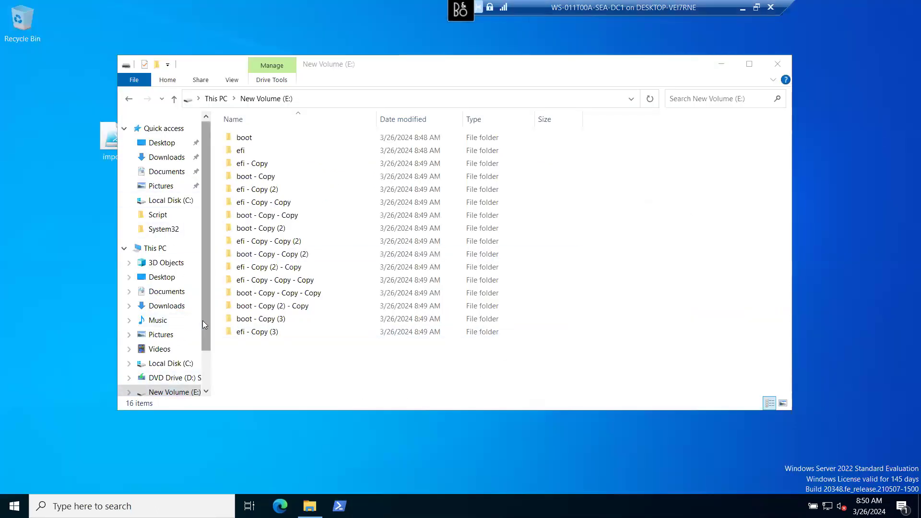
pyautogui.moveTo(202, 320); pyautogui.dragTo(189, 356)
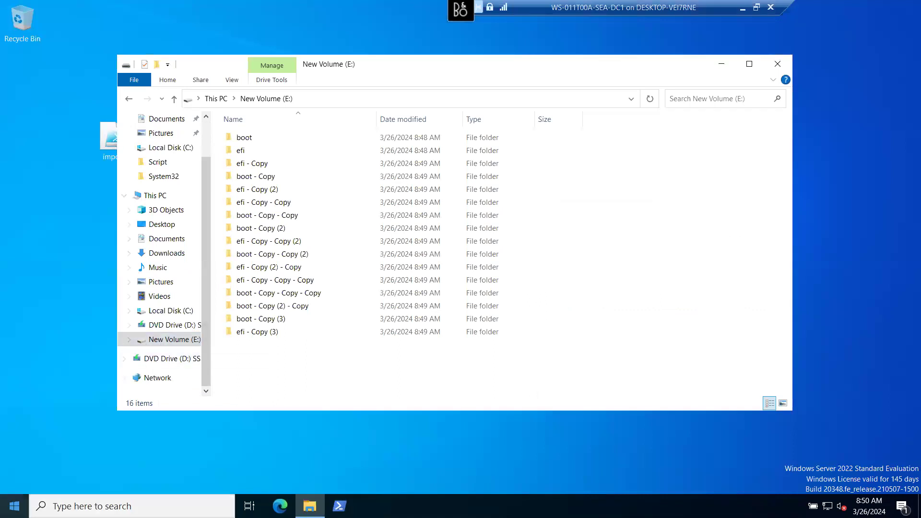
pyautogui.rightClick(14, 505)
pyautogui.click(43, 448)
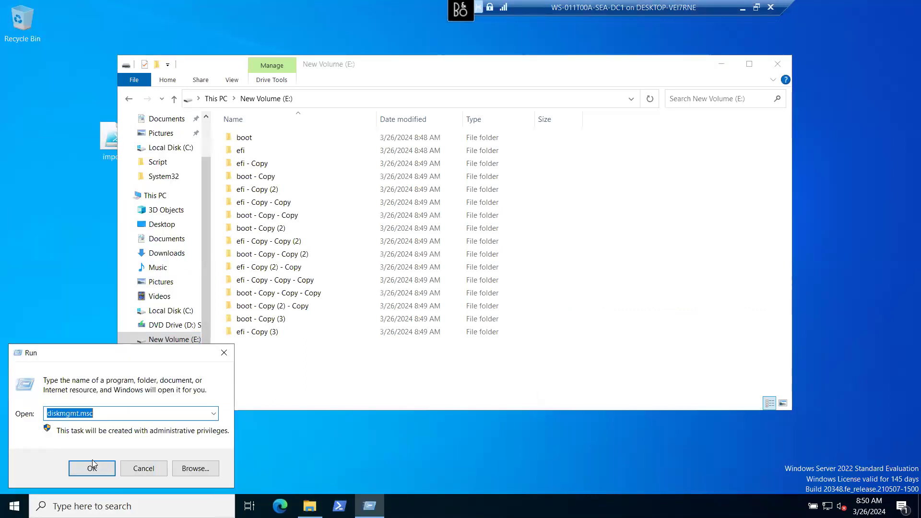
pyautogui.click(94, 466)
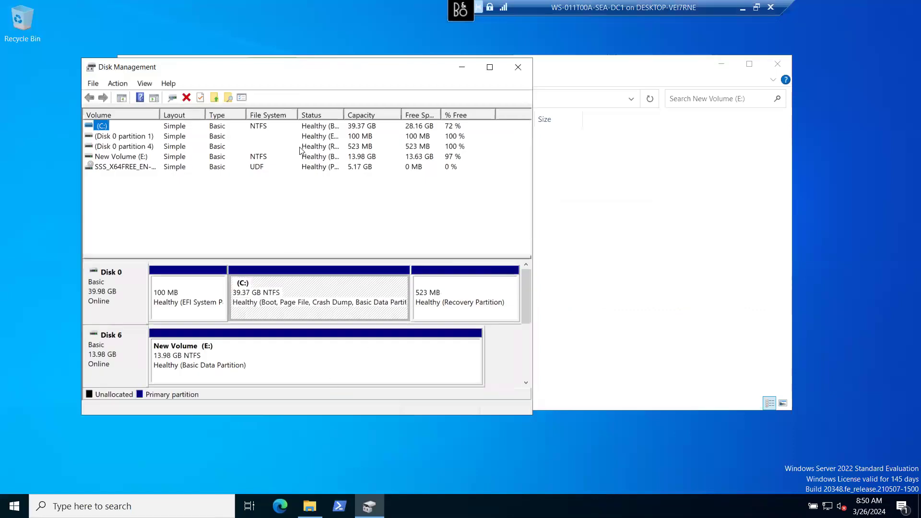
pyautogui.click(490, 67)
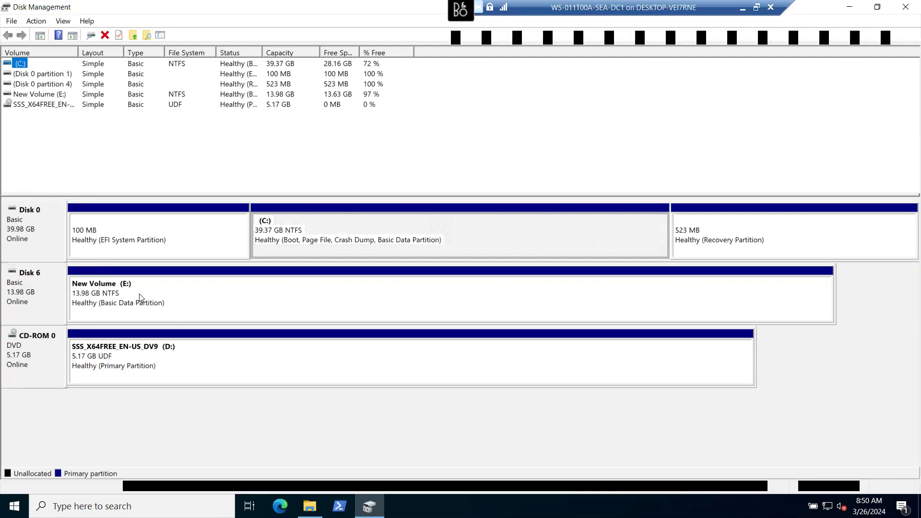
pyautogui.click(38, 309)
pyautogui.click(124, 295)
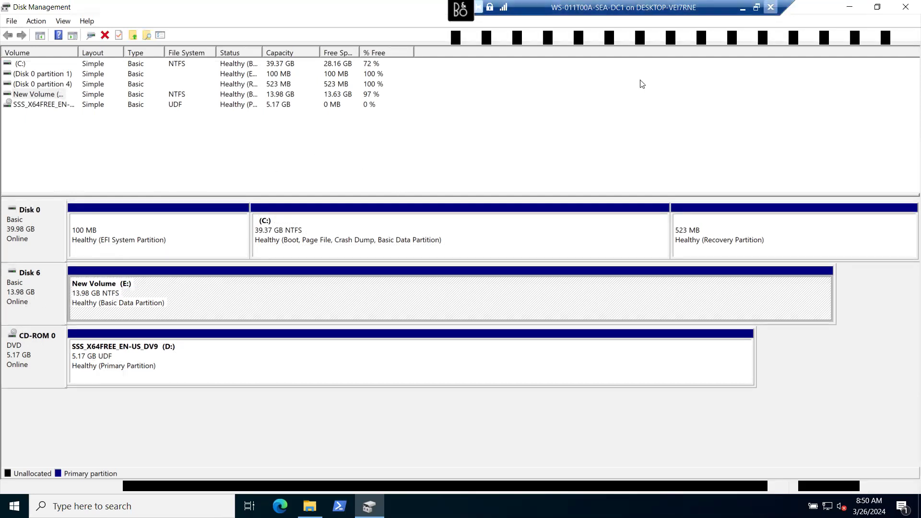
# - Close Disk Management and the E: folder window, then relaunch Server Manager
pyautogui.click(905, 7)
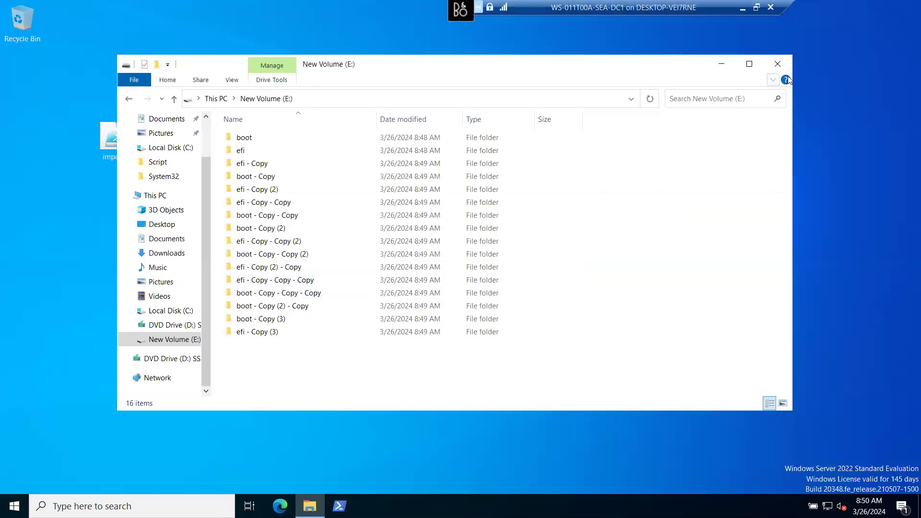
pyautogui.click(777, 63)
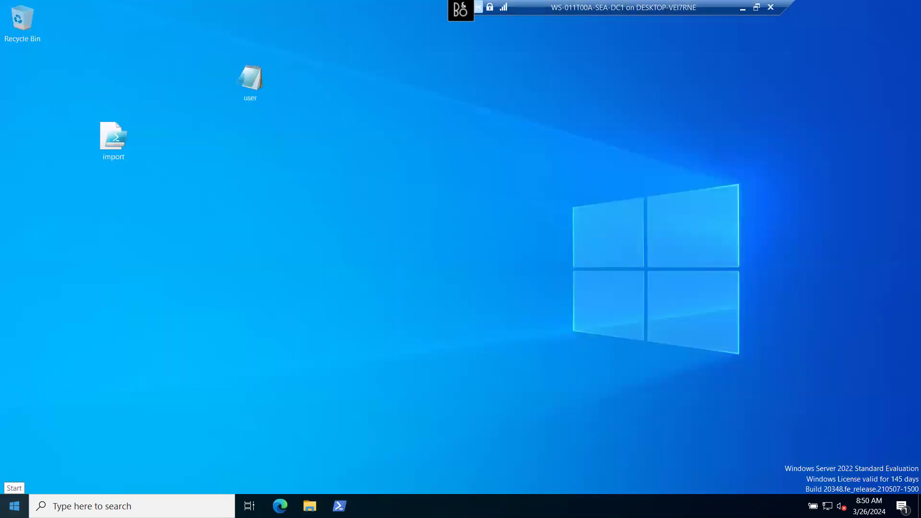
pyautogui.click(14, 506)
pyautogui.click(228, 193)
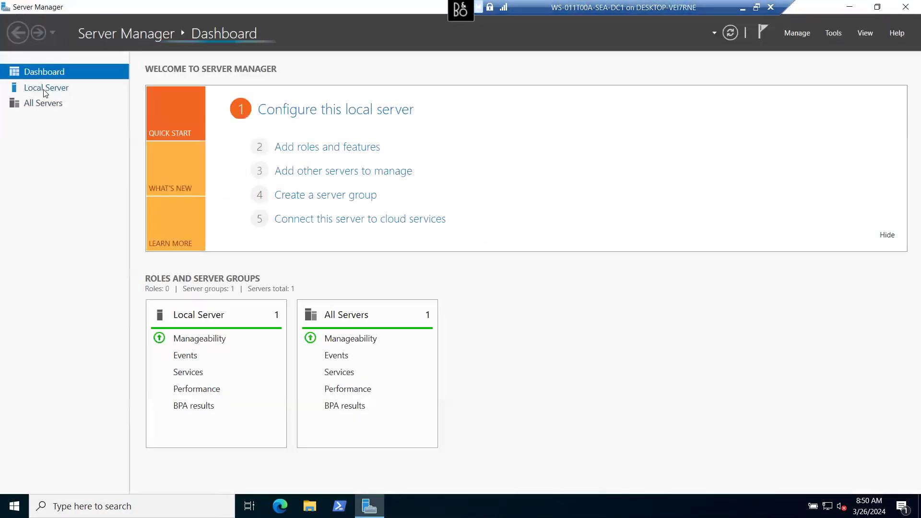
# - Go via Local Server and File and Storage Services to the Storage Pools page for RAIDPool
pyautogui.click(45, 89)
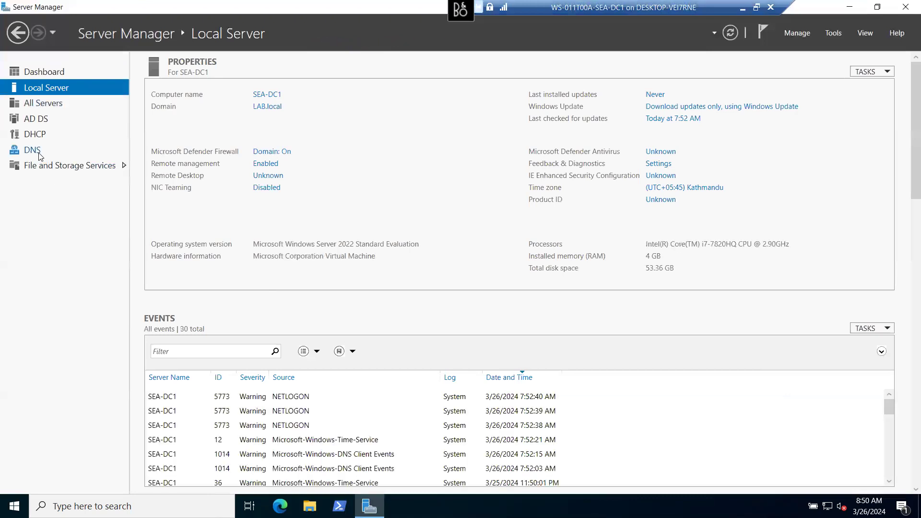
pyautogui.click(39, 165)
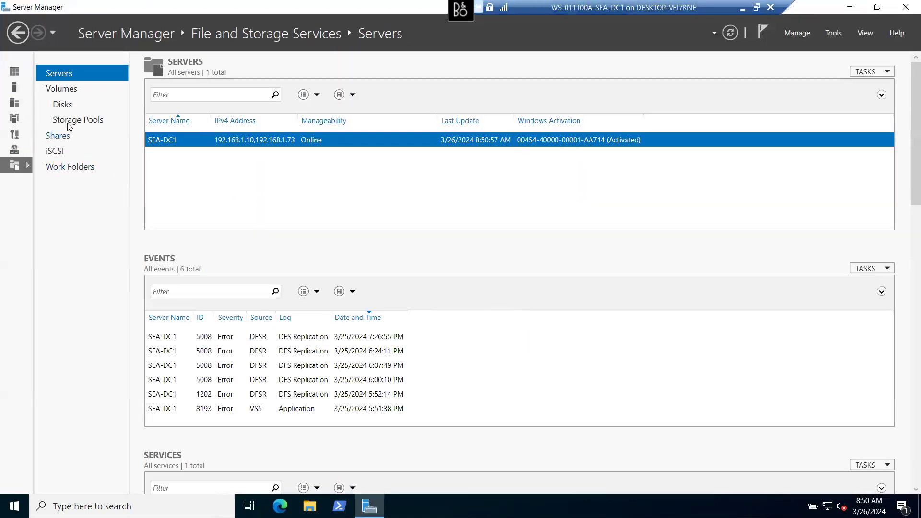
pyautogui.click(69, 123)
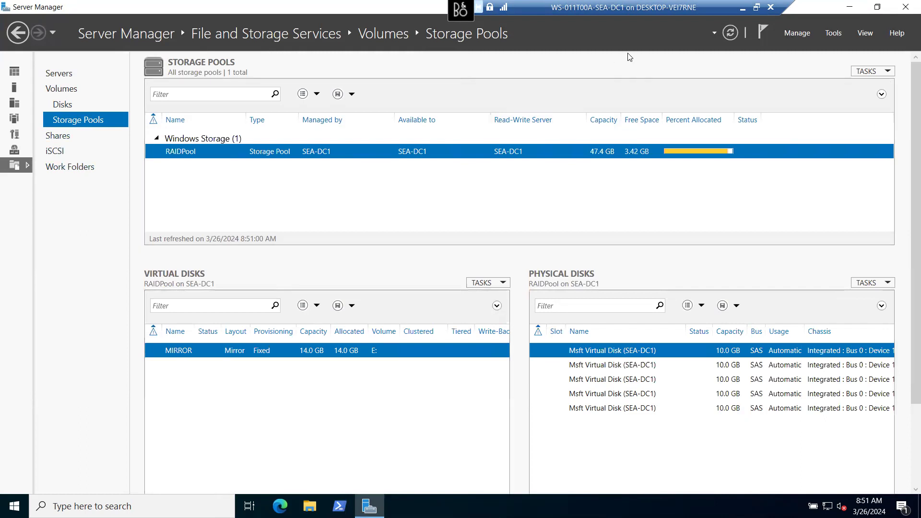
pyautogui.click(756, 7)
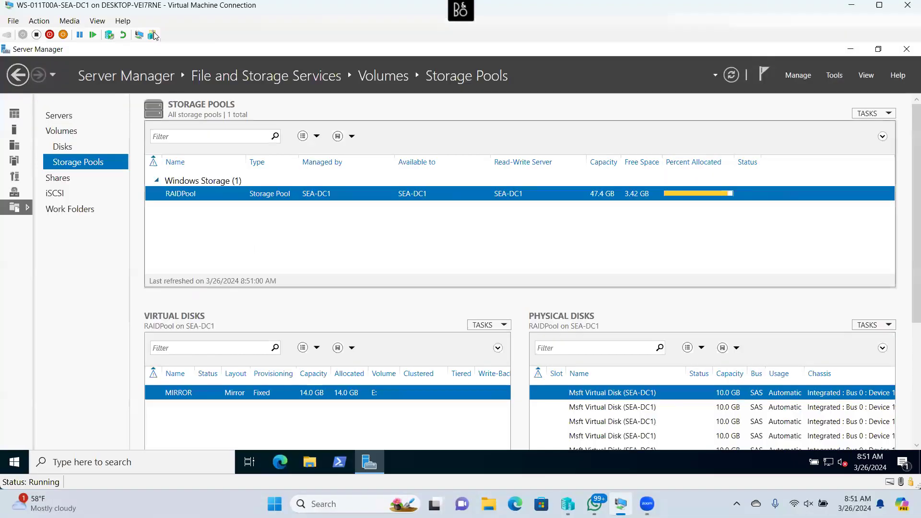
# - Remove the hdd5.vhdx hard drive from the VM's SCSI controller and apply the change
pyautogui.click(13, 20)
pyautogui.click(35, 33)
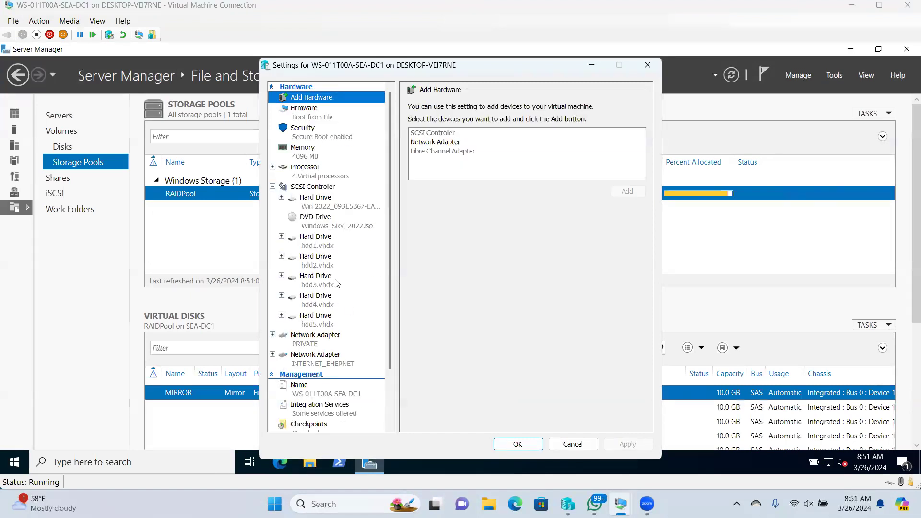
pyautogui.click(317, 323)
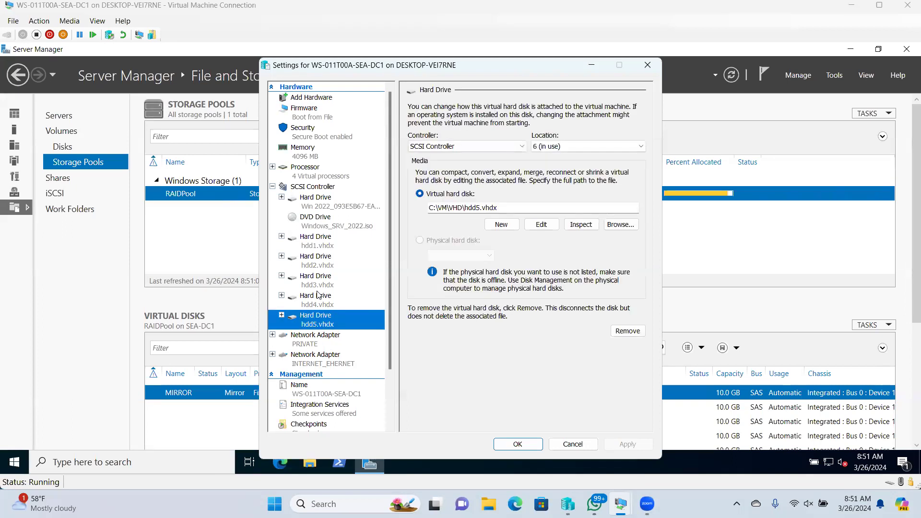
pyautogui.click(317, 298)
pyautogui.click(316, 283)
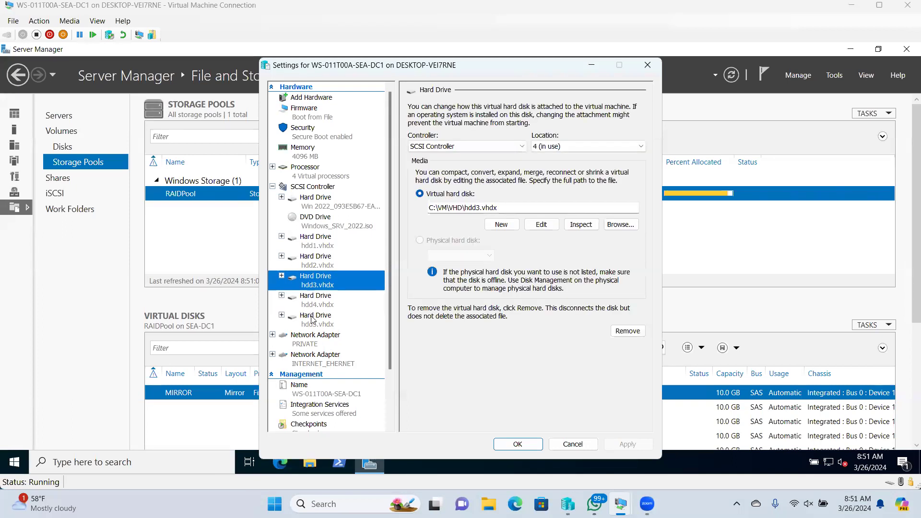
pyautogui.click(314, 319)
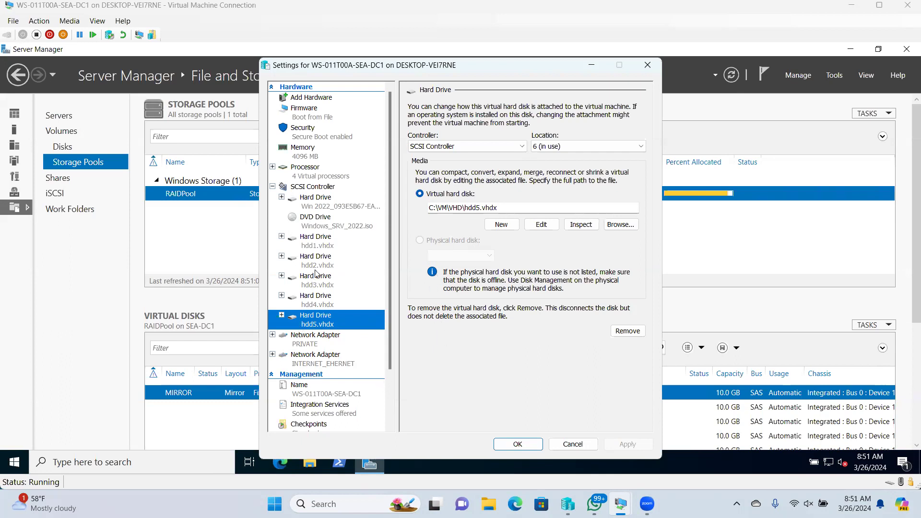
pyautogui.click(626, 330)
pyautogui.click(636, 447)
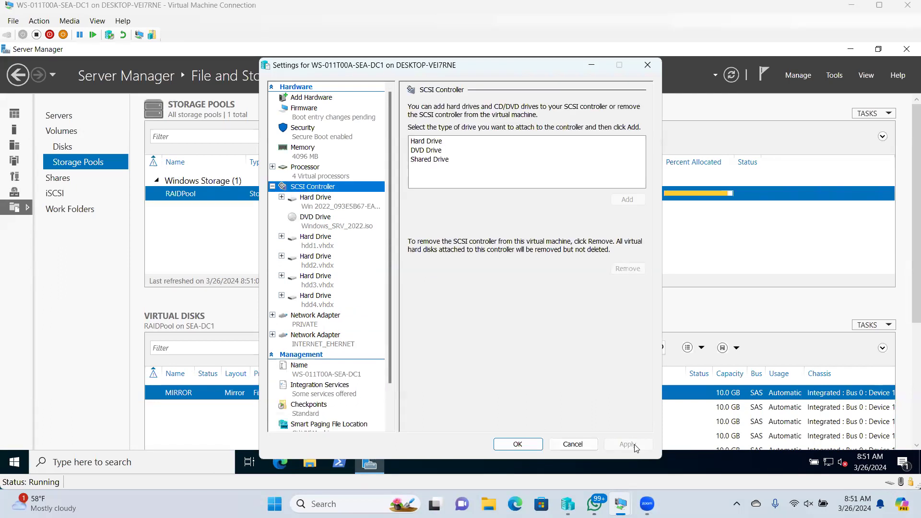
pyautogui.click(516, 447)
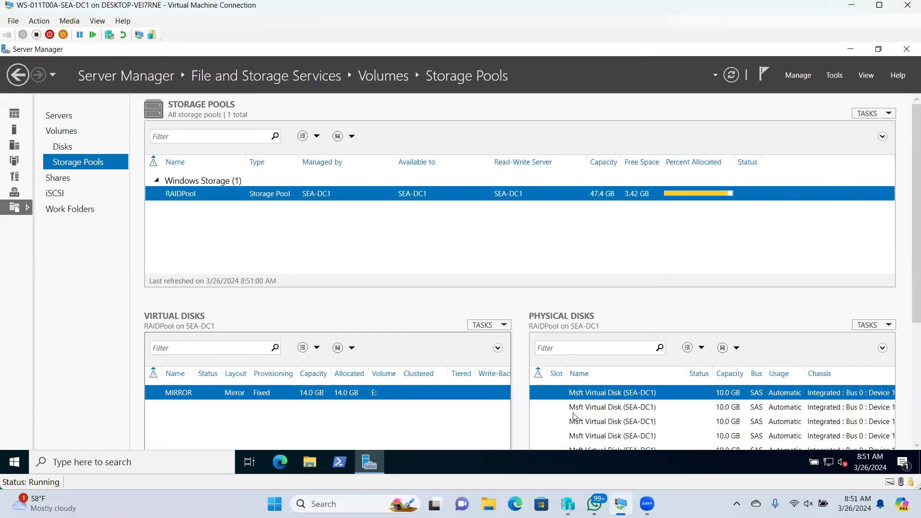
# - Refresh RAIDPool, select the physical disk reporting Lost Communication, then minimize the VM window
pyautogui.click(729, 76)
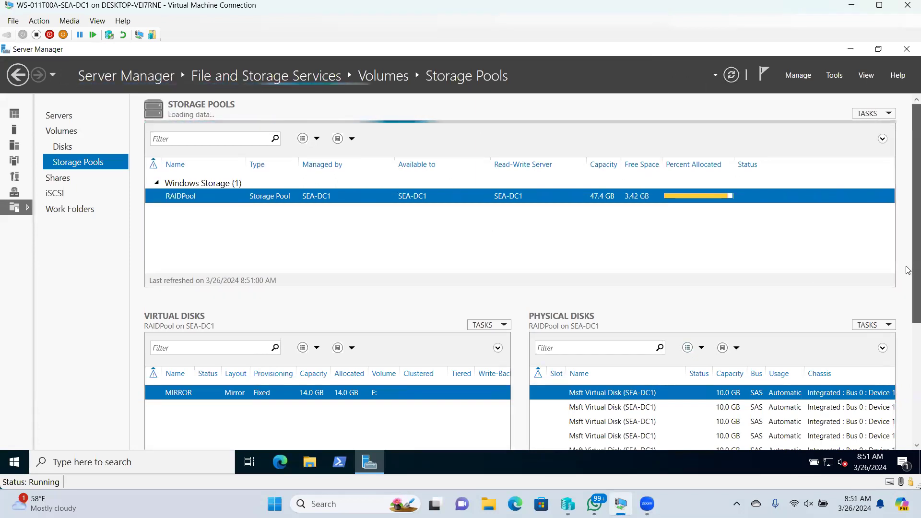
pyautogui.scroll(-5, 908, 270)
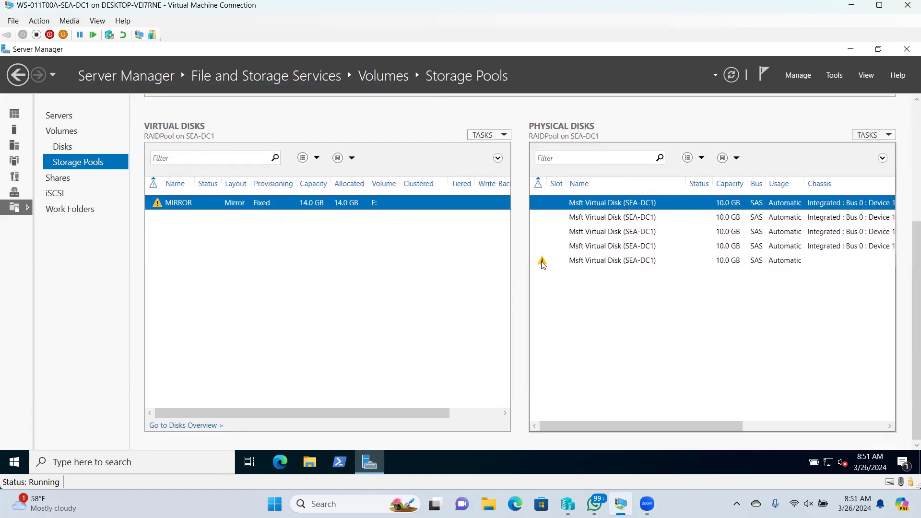
pyautogui.moveTo(543, 266)
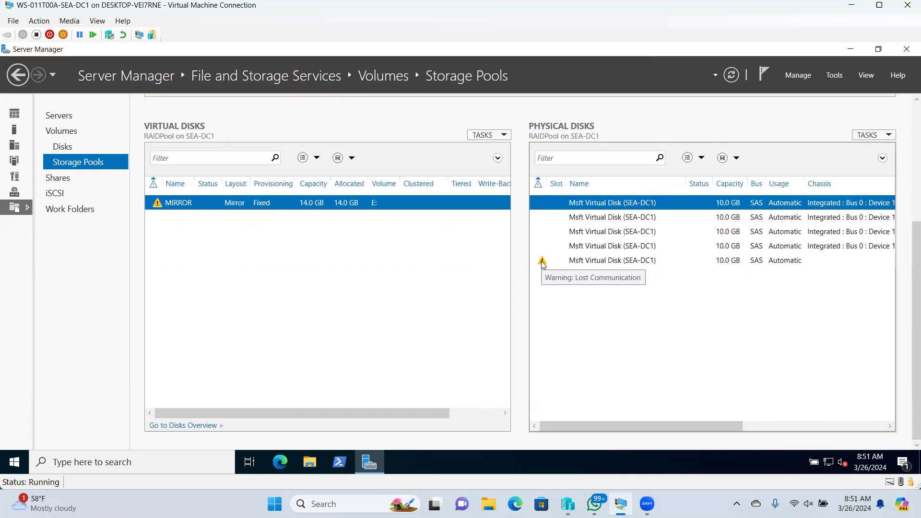
pyautogui.click(785, 263)
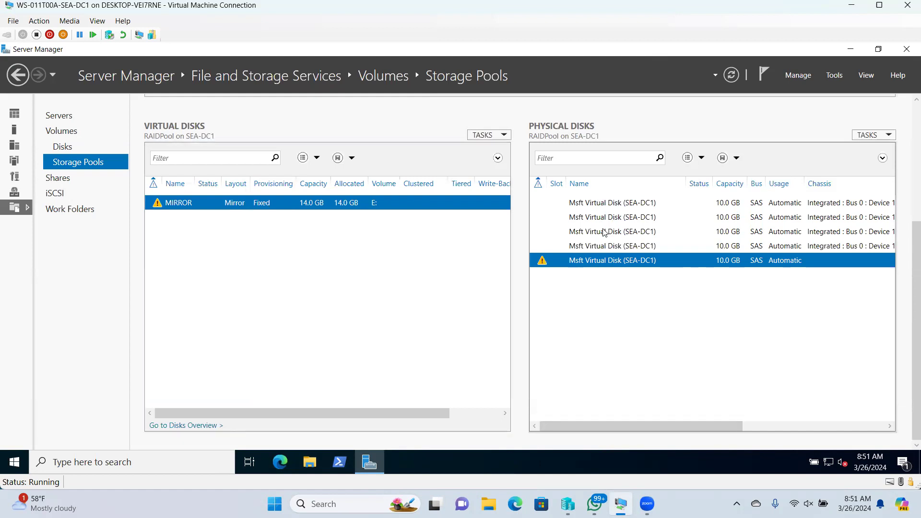
pyautogui.click(862, 5)
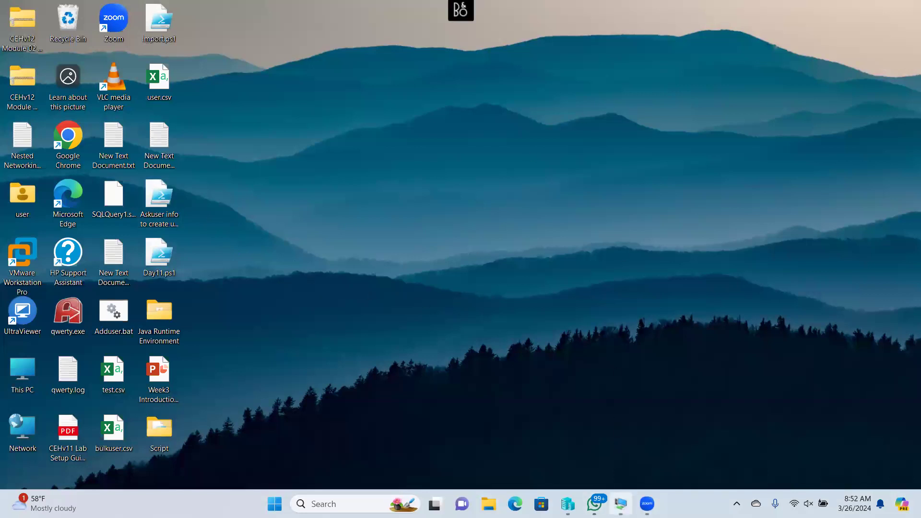
# - Confirm in File Explorer that New Volume (E:) still holds its folders, then return to Server Manager
pyautogui.moveTo(647, 504)
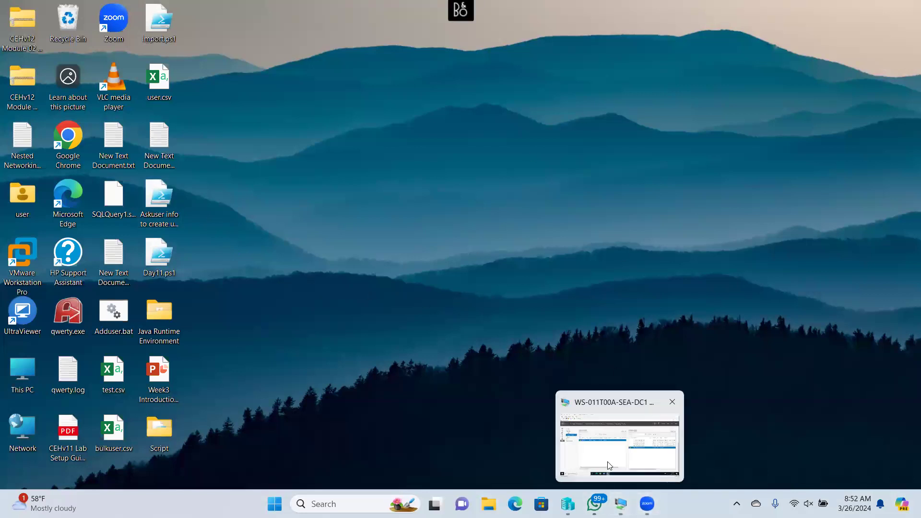
pyautogui.click(608, 462)
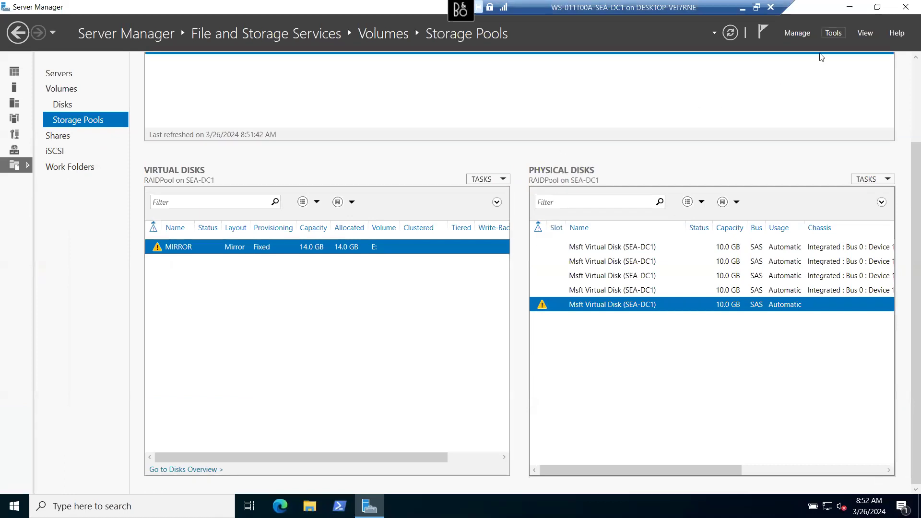
pyautogui.press('super+d')
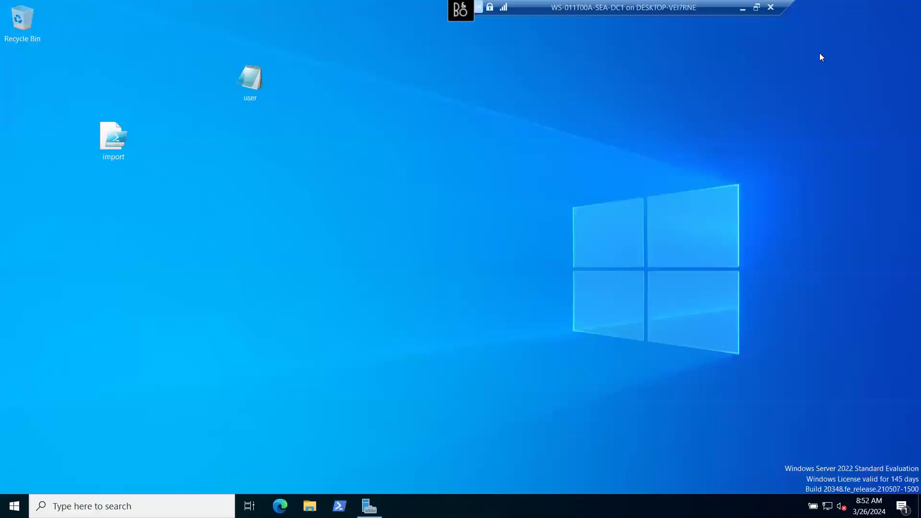
pyautogui.click(310, 506)
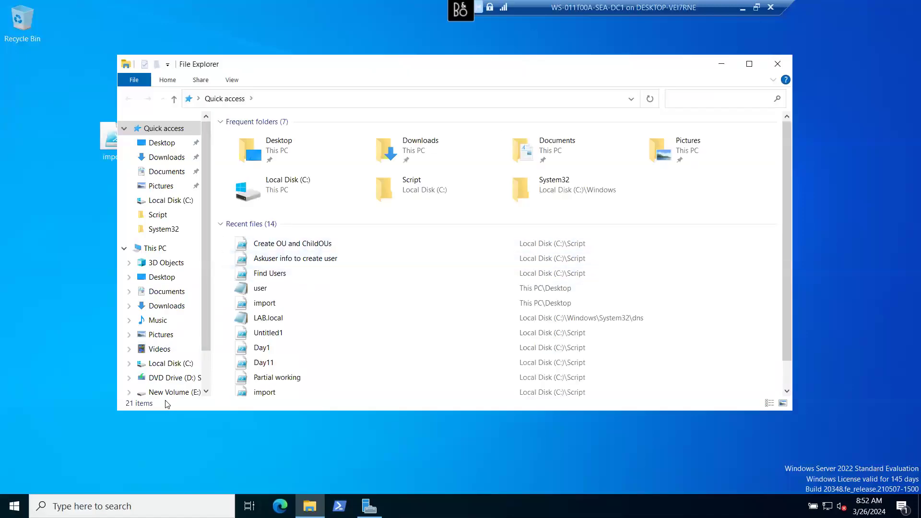
pyautogui.click(165, 392)
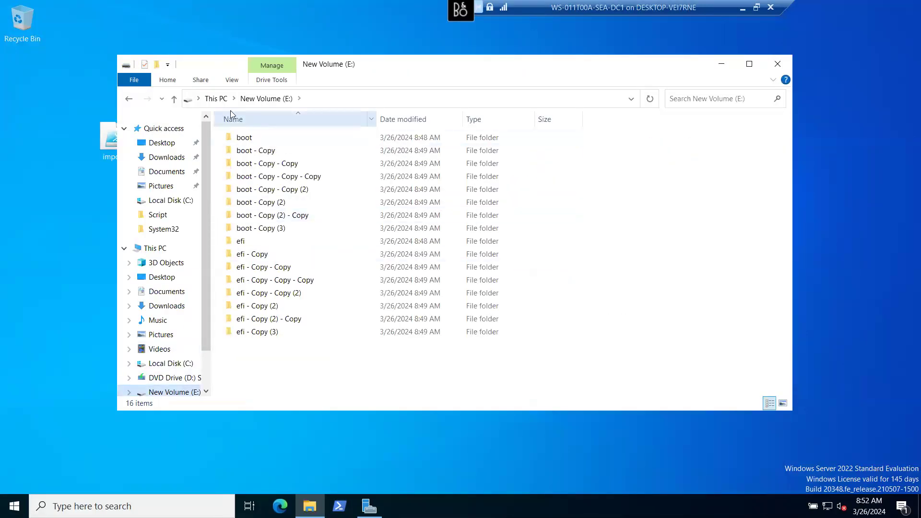
pyautogui.click(209, 99)
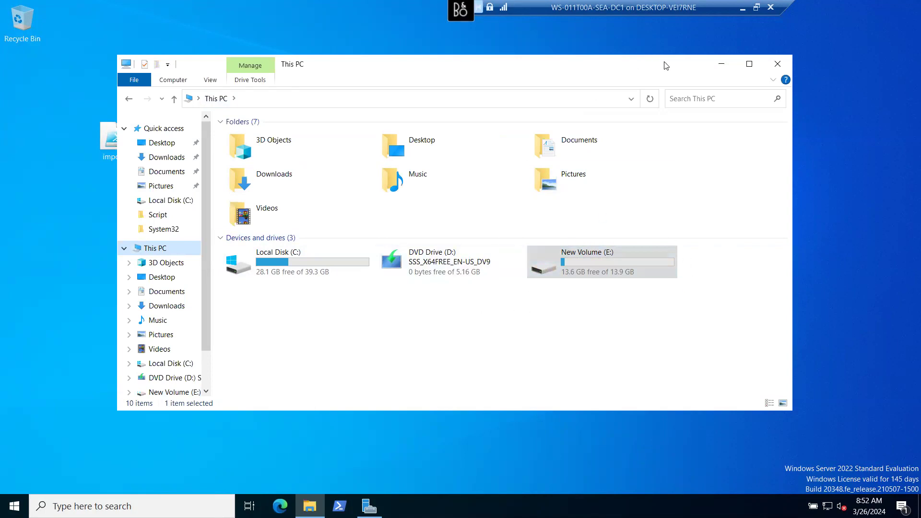
pyautogui.click(757, 8)
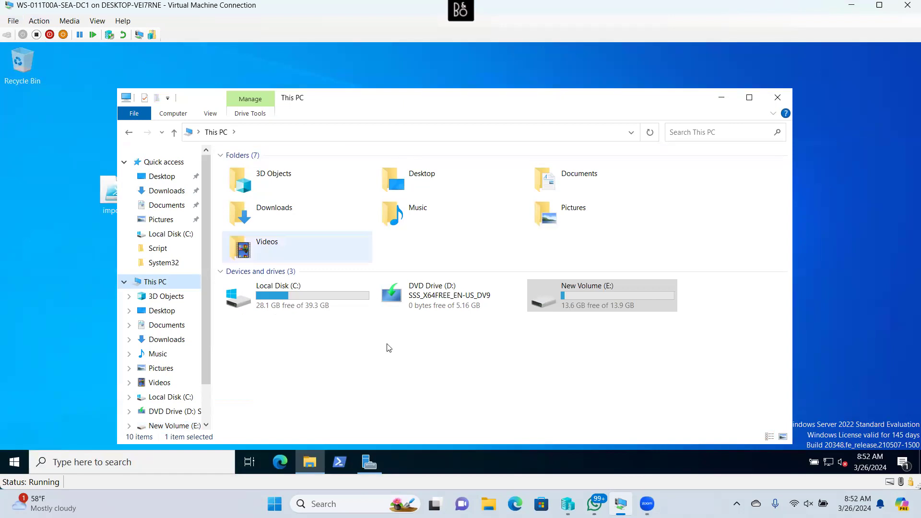
pyautogui.click(363, 468)
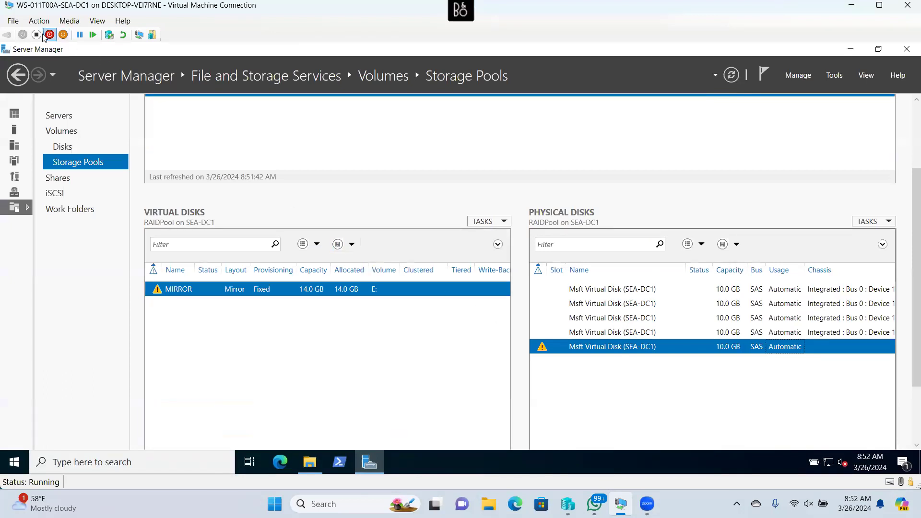
# - Remove the hdd4.vhdx hard drive from the VM's SCSI controller in Settings
pyautogui.click(13, 20)
pyautogui.click(19, 30)
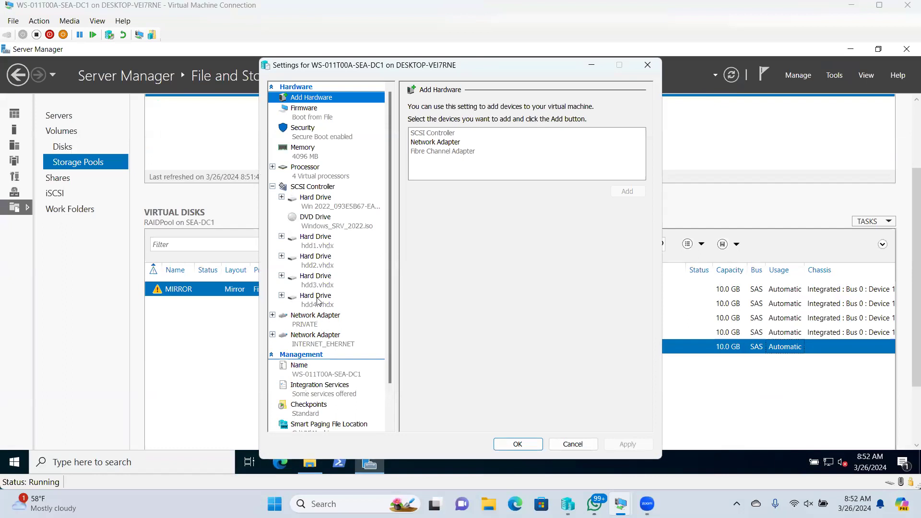
pyautogui.click(316, 299)
pyautogui.click(628, 331)
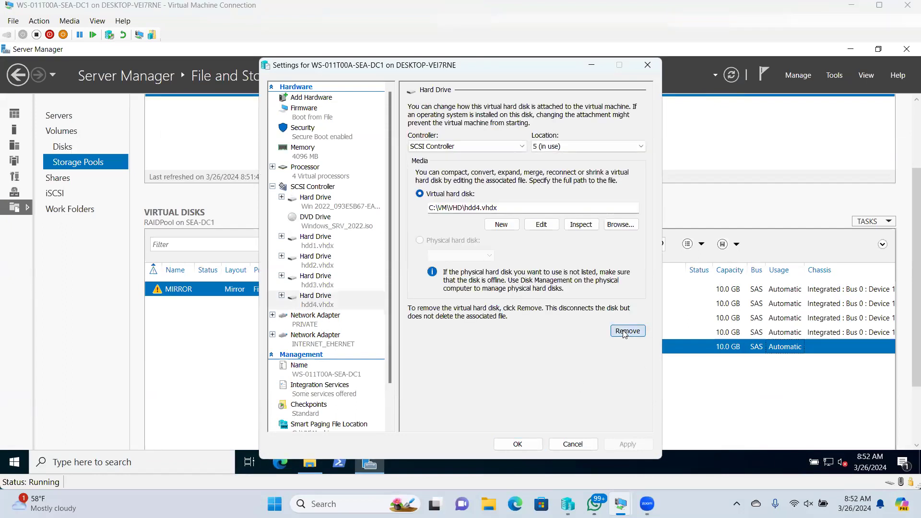
pyautogui.click(517, 444)
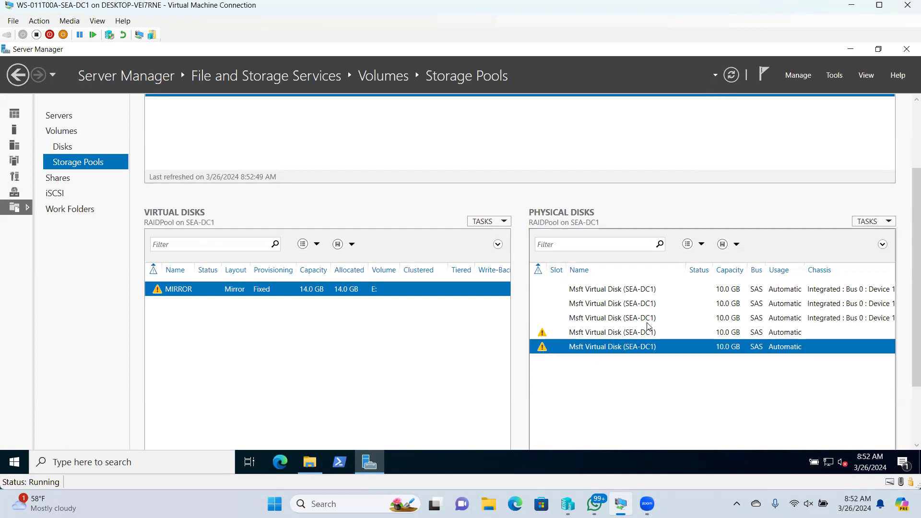
# - Reopen New Volume (E:) to confirm all 16 boot and efi folders remain, then close File Explorer
pyautogui.click(310, 462)
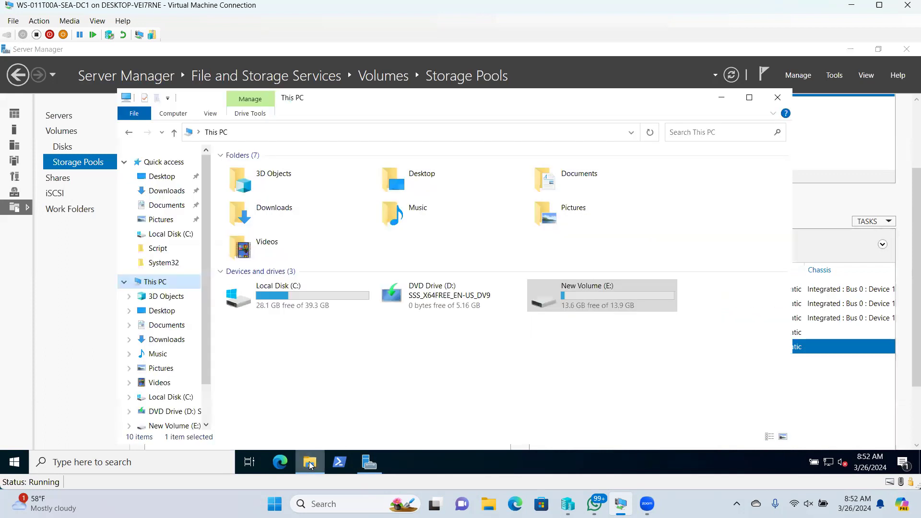
pyautogui.doubleClick(639, 295)
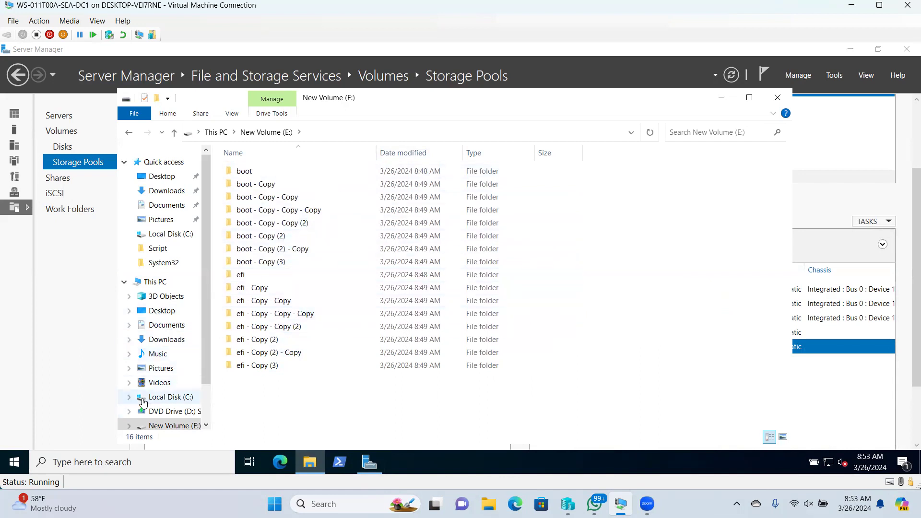
pyautogui.click(154, 283)
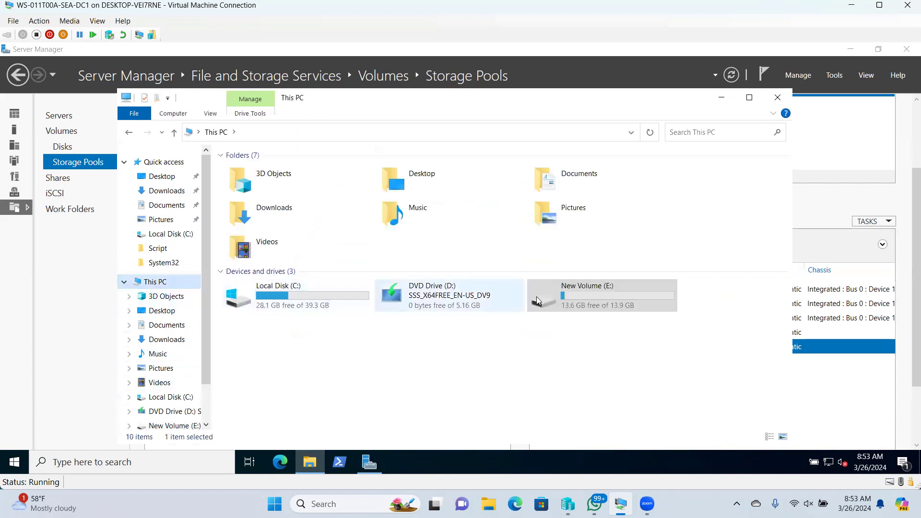
pyautogui.doubleClick(621, 301)
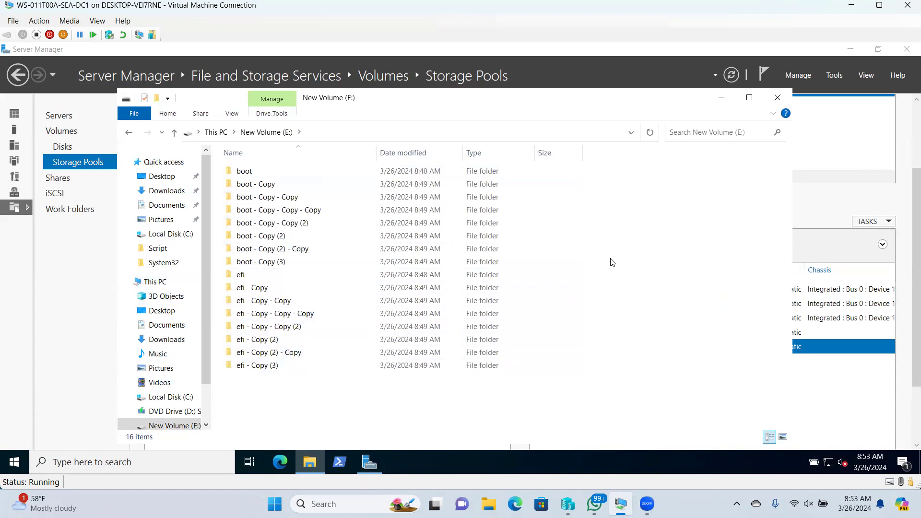
pyautogui.click(777, 97)
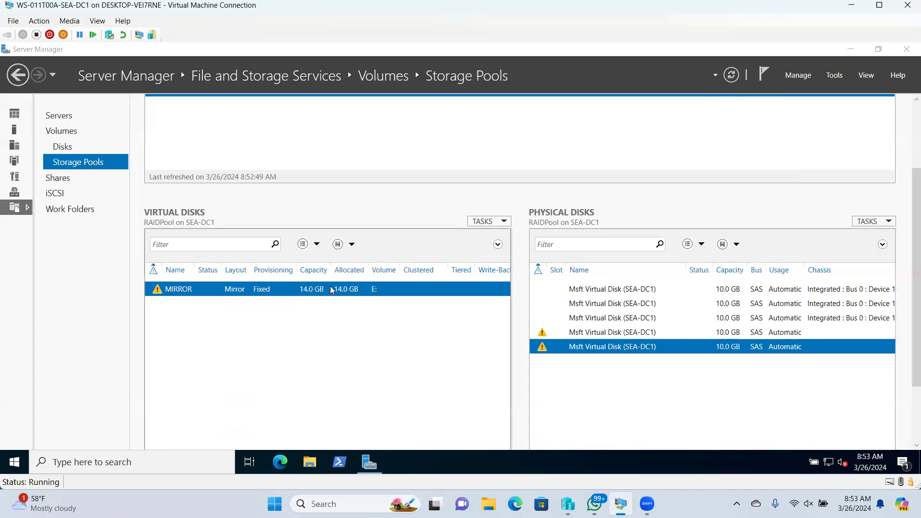
pyautogui.rightClick(305, 290)
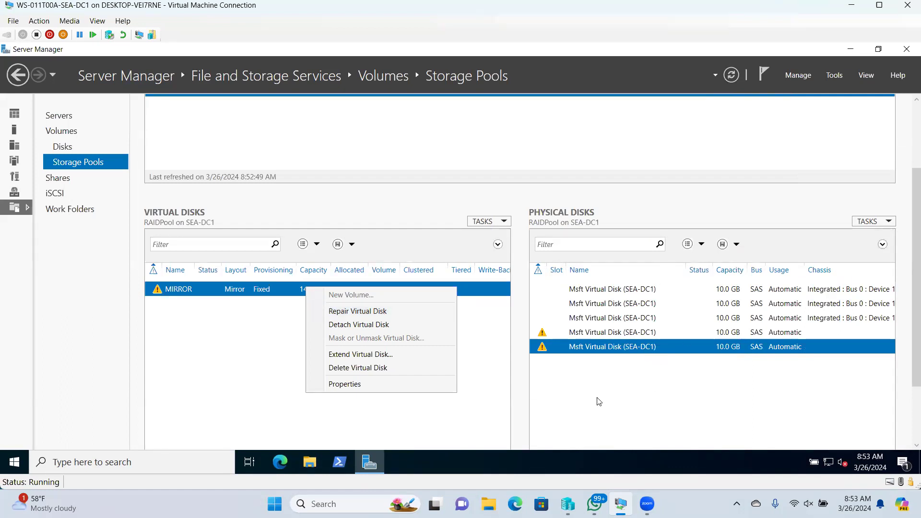
pyautogui.click(638, 396)
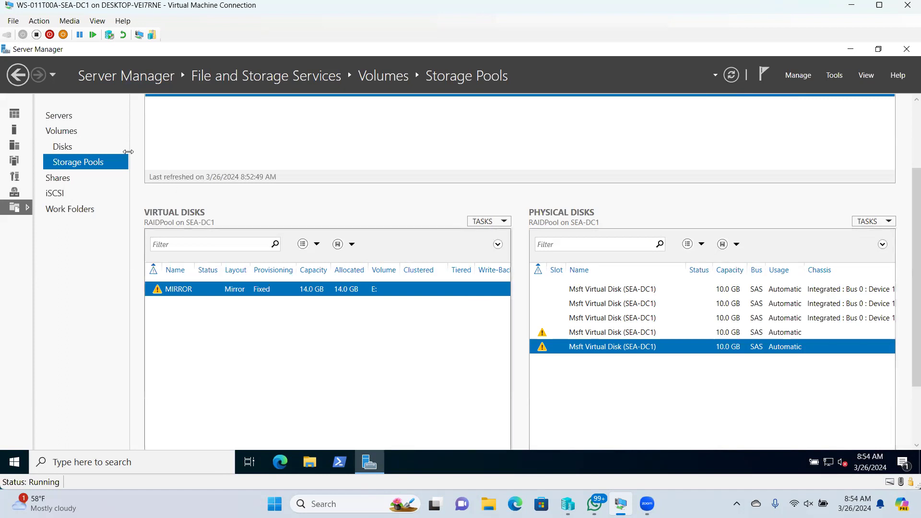
# - In the VM's Settings, add a new hard drive to the SCSI controller
pyautogui.click(11, 21)
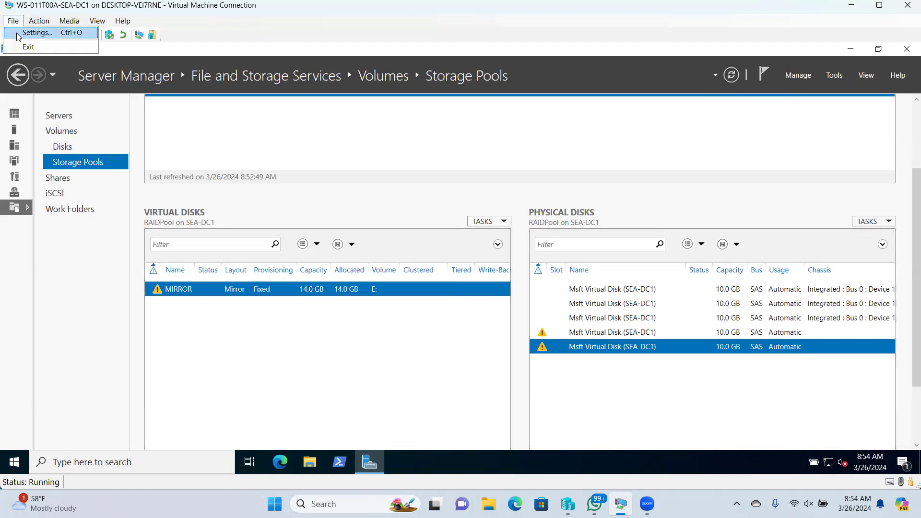
pyautogui.click(36, 33)
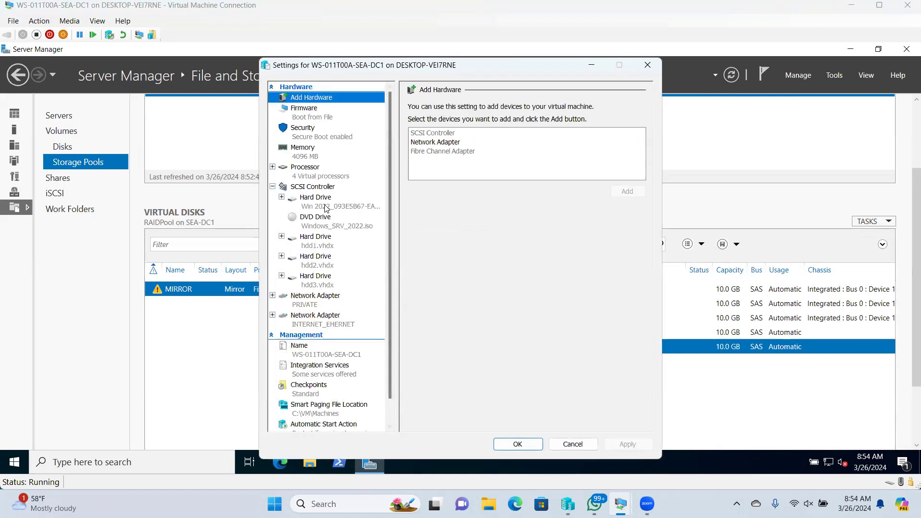
pyautogui.click(318, 188)
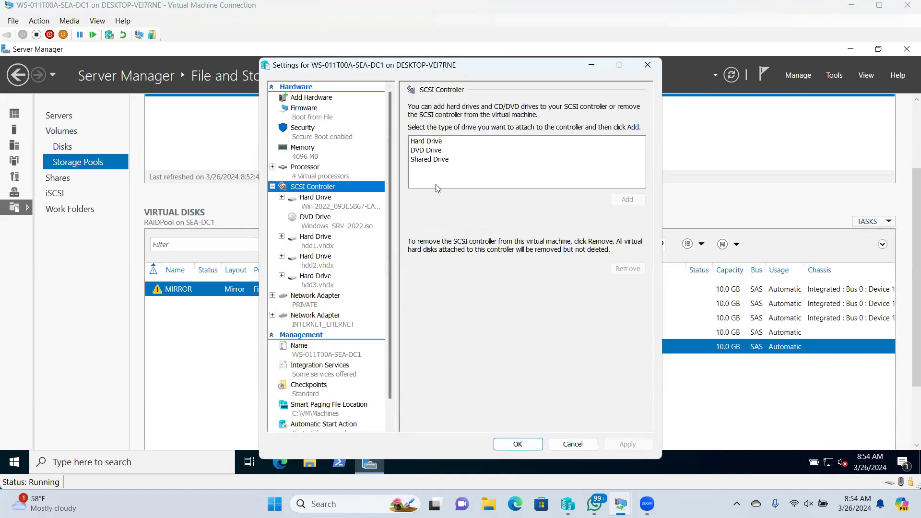
pyautogui.click(427, 142)
pyautogui.click(634, 199)
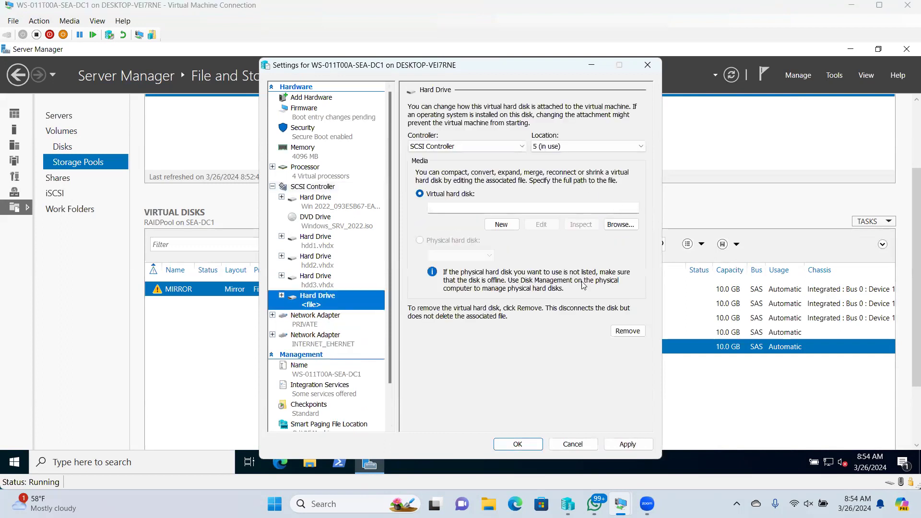
# - Point the new drive at C:\VM\VHD\hdd4.vhdx, then apply and save the settings
pyautogui.click(620, 225)
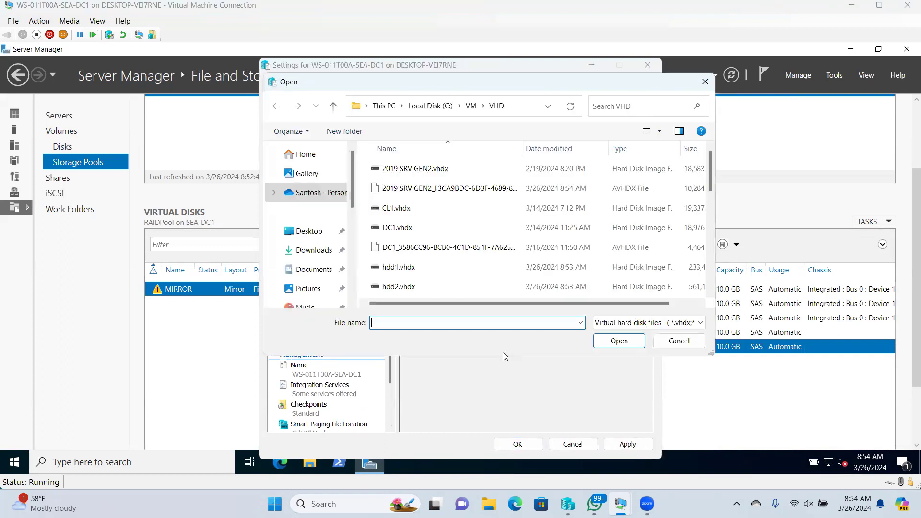
pyautogui.scroll(-10, 459, 292)
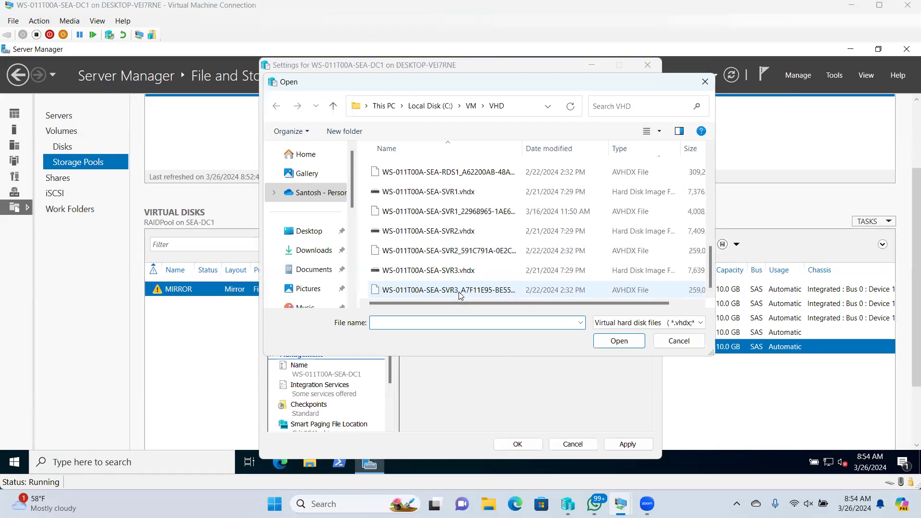
pyautogui.scroll(3, 459, 294)
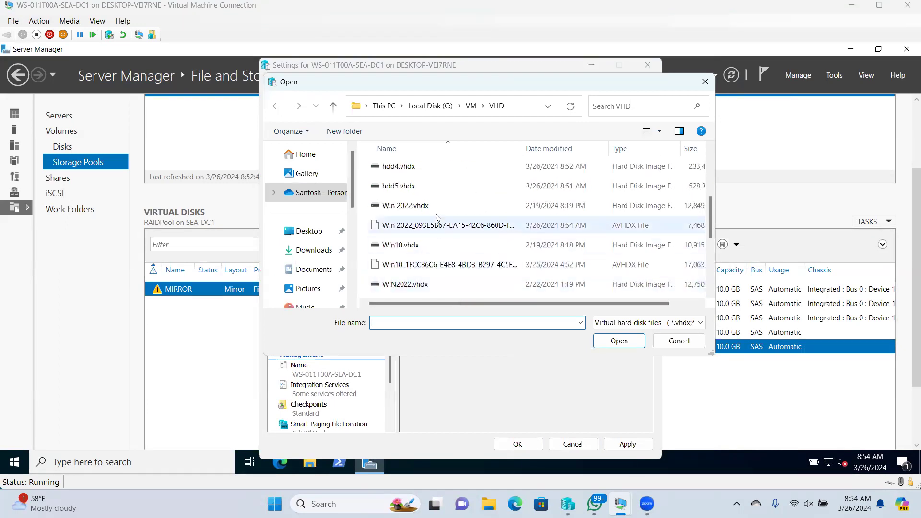
pyautogui.click(475, 167)
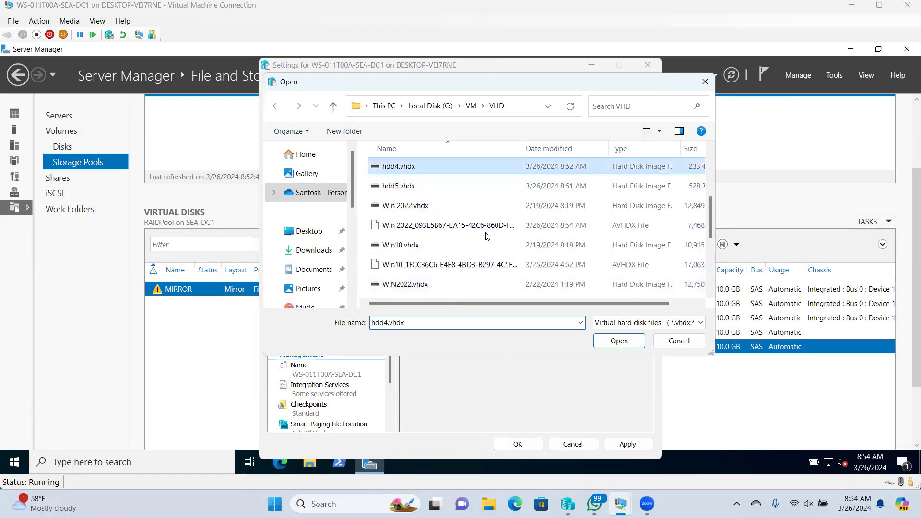
pyautogui.click(618, 340)
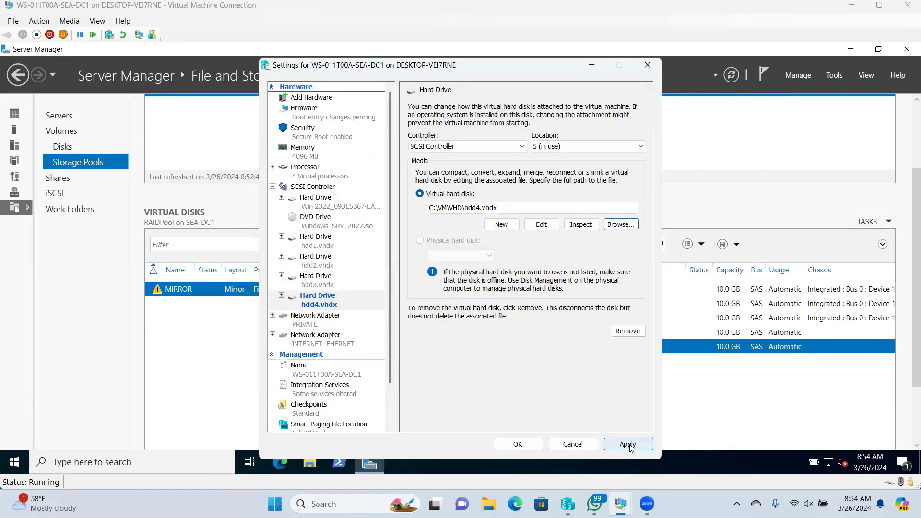
pyautogui.click(627, 444)
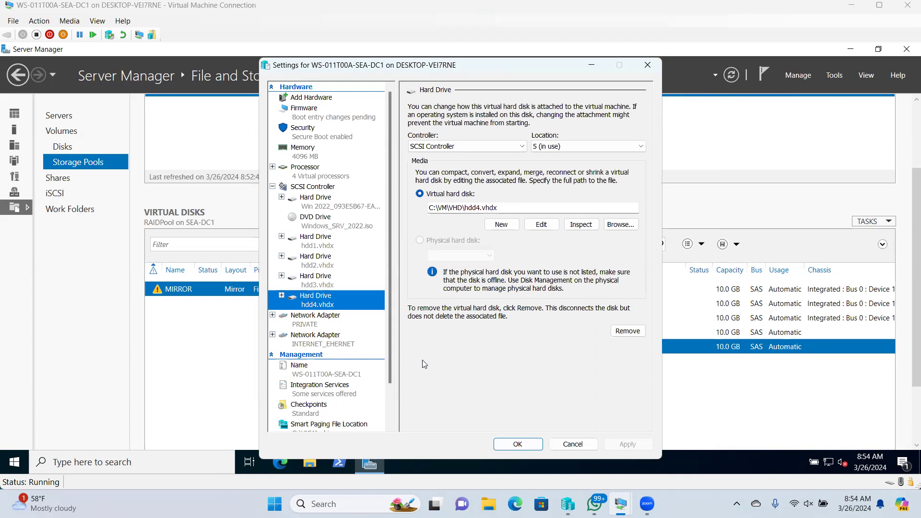
pyautogui.click(306, 187)
pyautogui.click(517, 444)
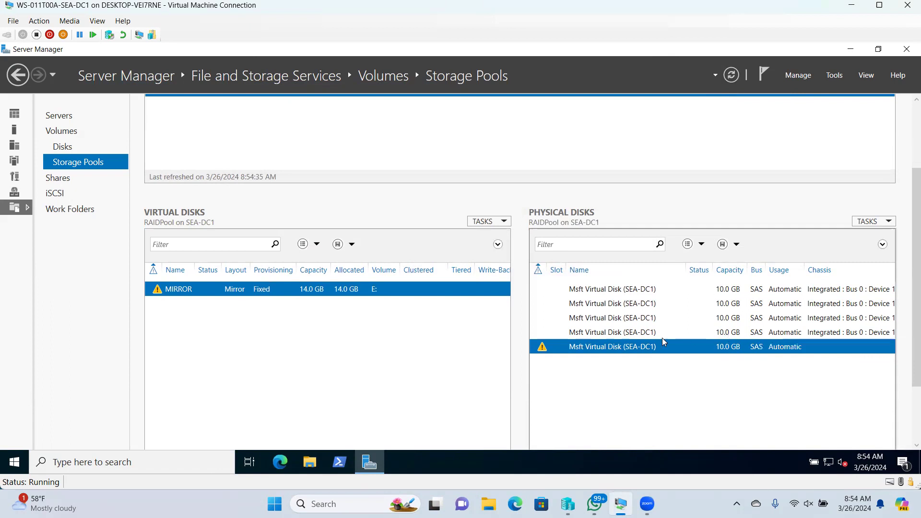
# - Attach C:\VM\VHD\hdd5.vhdx as a new SCSI hard drive, save, and refresh Storage Pools
pyautogui.click(13, 21)
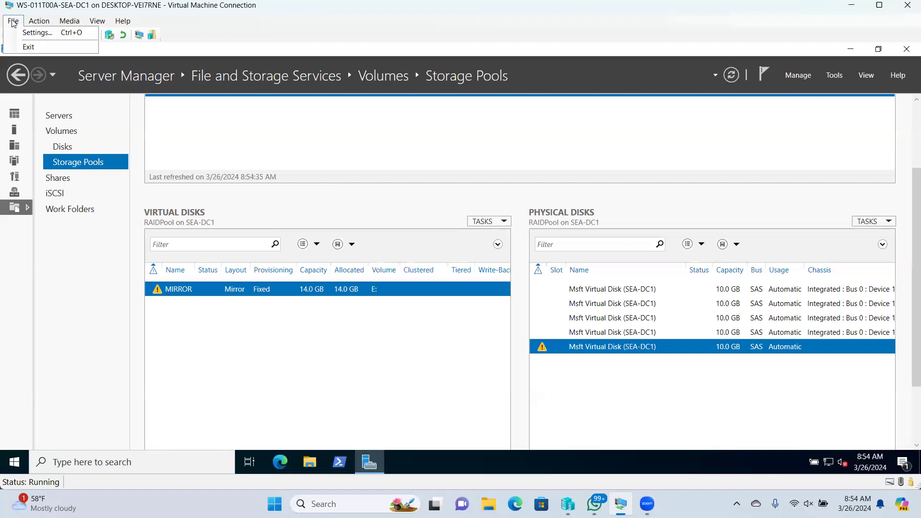
pyautogui.click(19, 33)
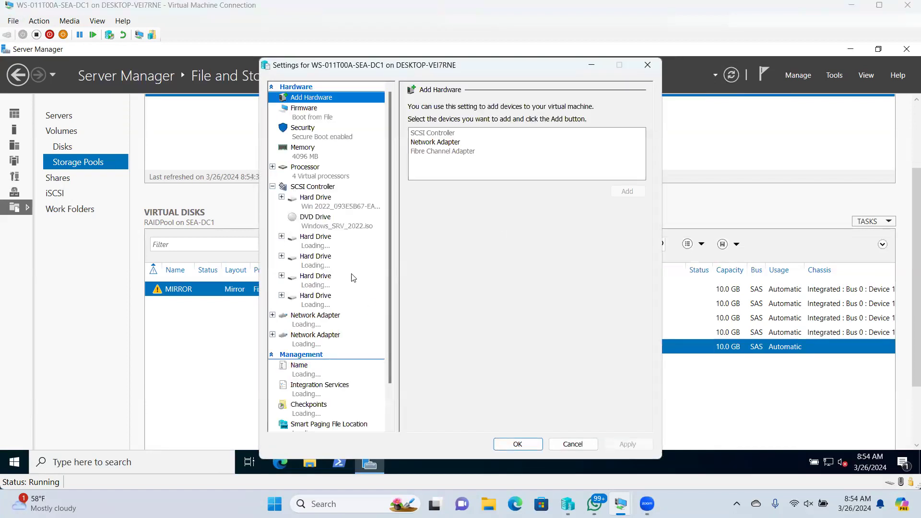
pyautogui.click(314, 188)
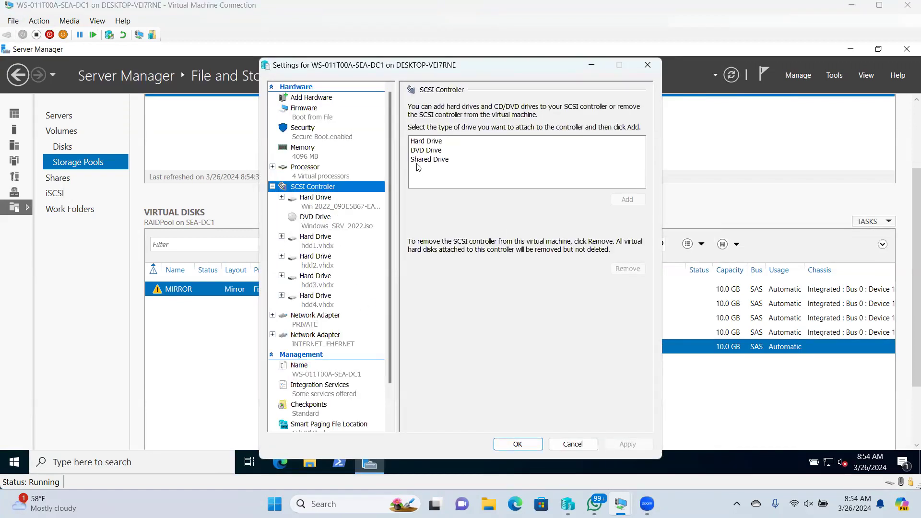
pyautogui.click(428, 143)
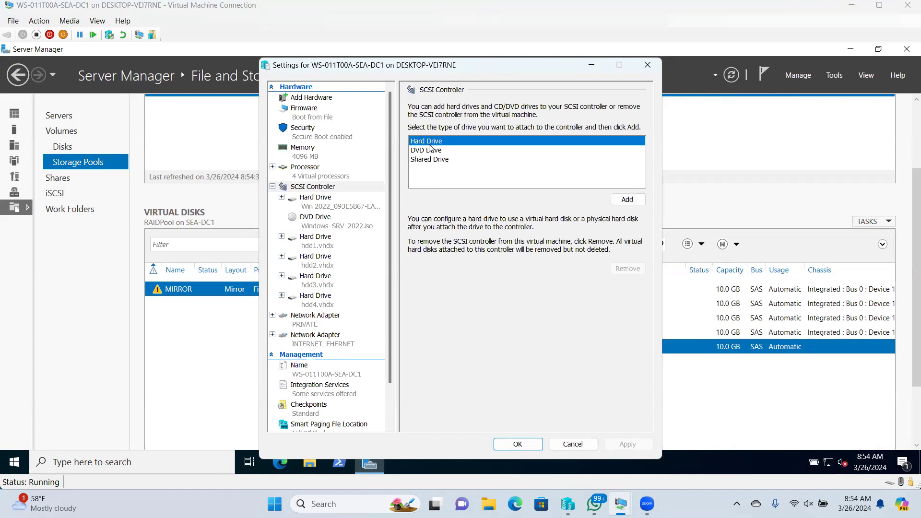
pyautogui.click(626, 201)
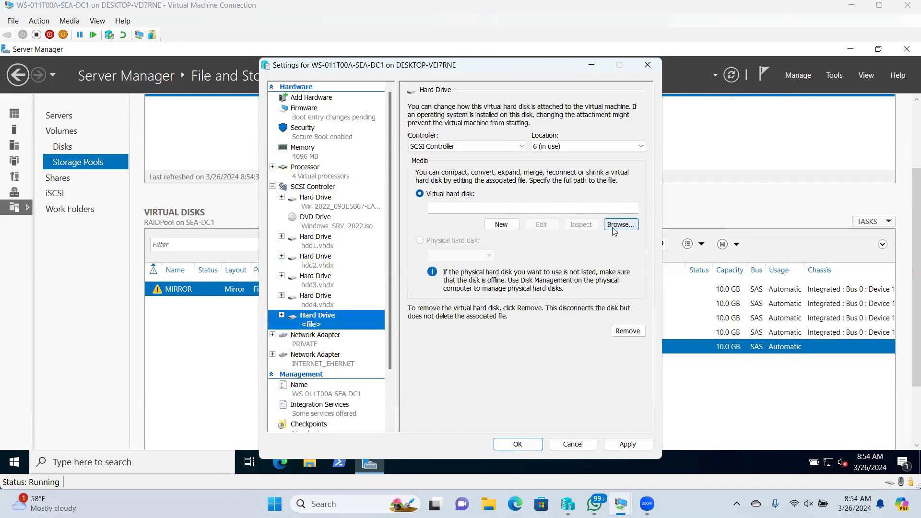
pyautogui.click(614, 230)
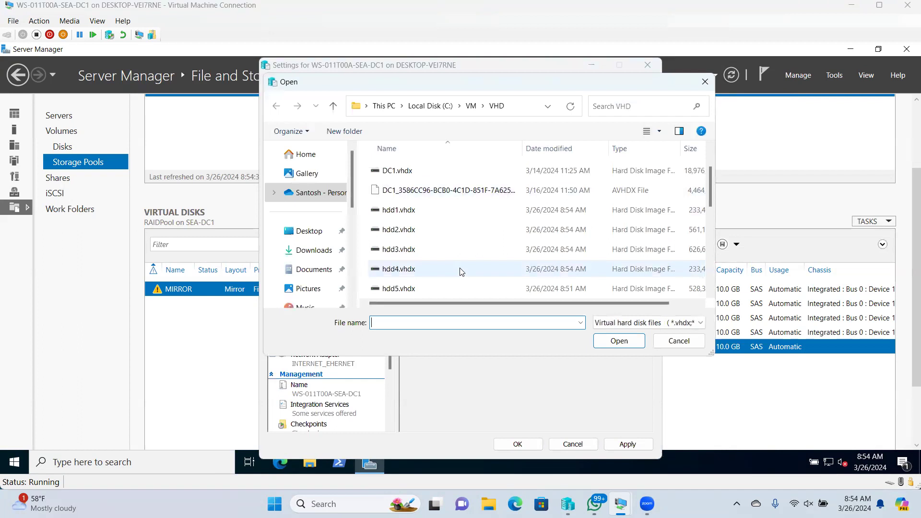
pyautogui.scroll(-1, 460, 271)
pyautogui.click(456, 230)
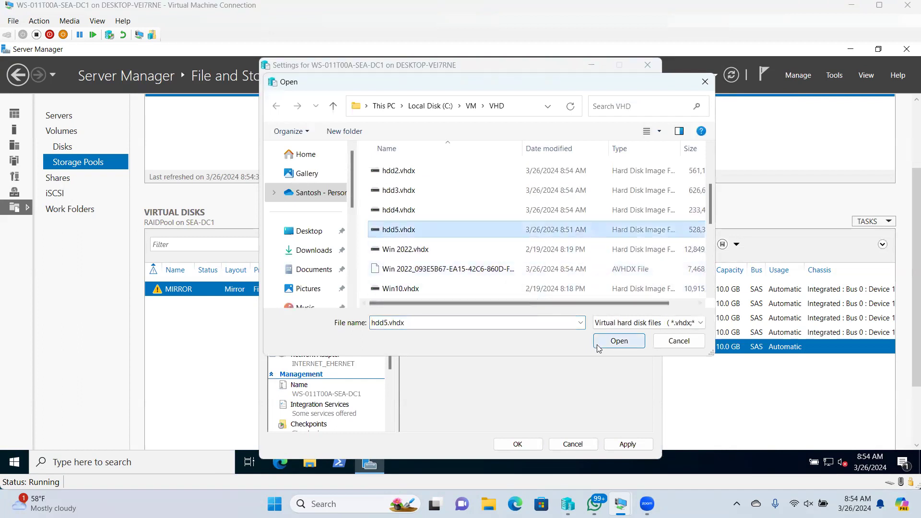
pyautogui.click(618, 341)
pyautogui.click(518, 444)
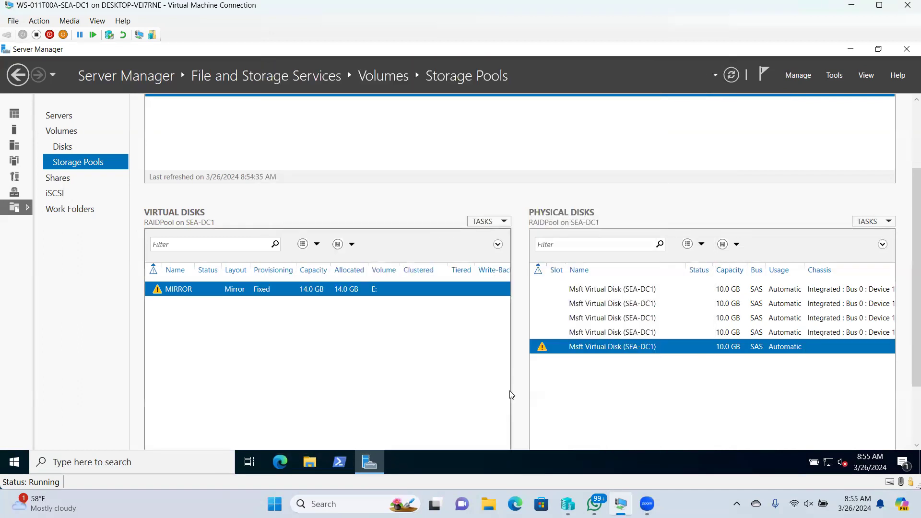
pyautogui.click(733, 76)
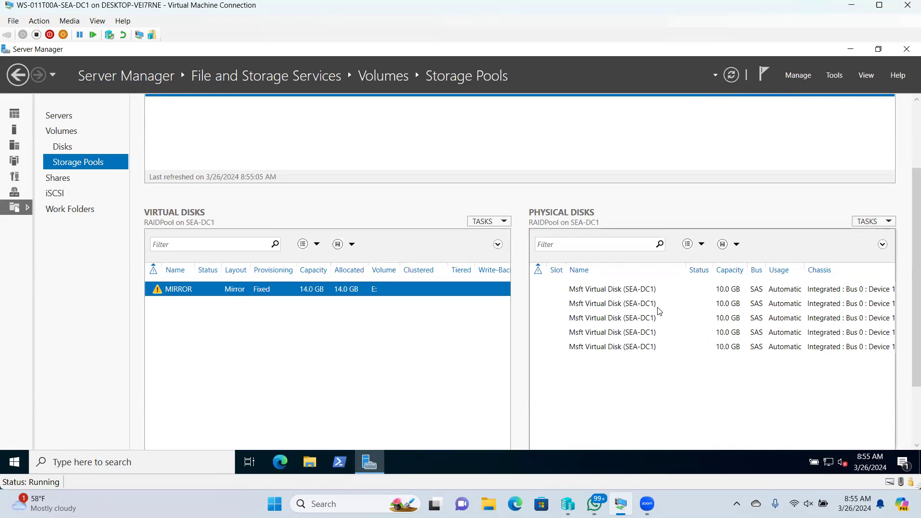
# - Run Repair Virtual Disk on the MIRROR virtual disk
pyautogui.rightClick(277, 294)
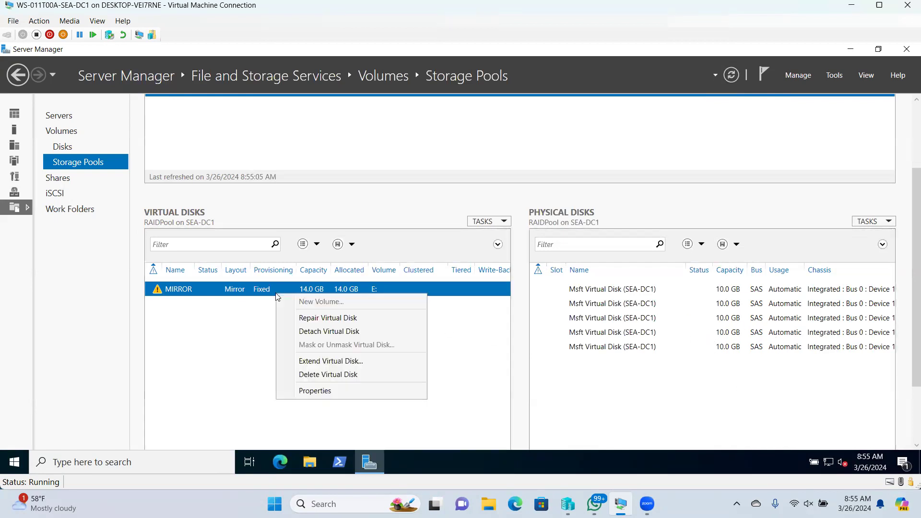
pyautogui.click(319, 324)
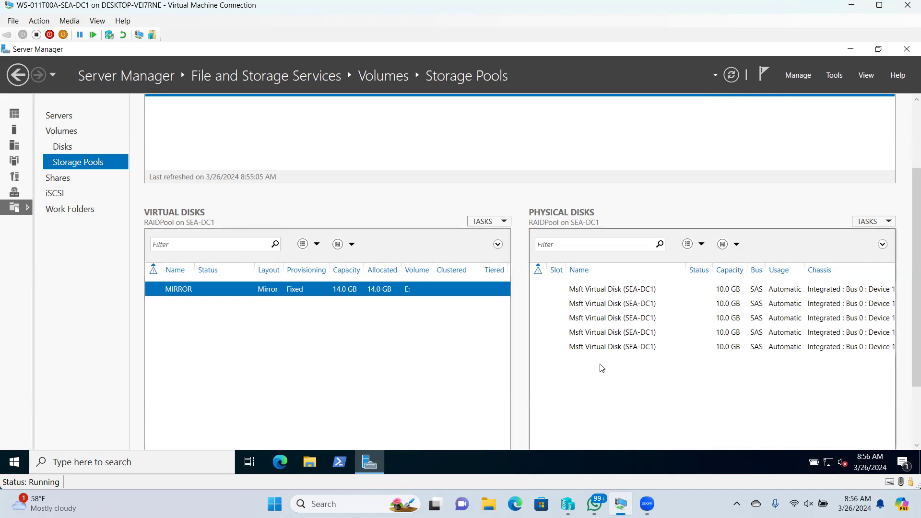
# - Remove the hdd5.vhdx drive in VM Settings, refresh Storage Pools, and select the flagged fifth disk
pyautogui.click(16, 21)
pyautogui.click(24, 32)
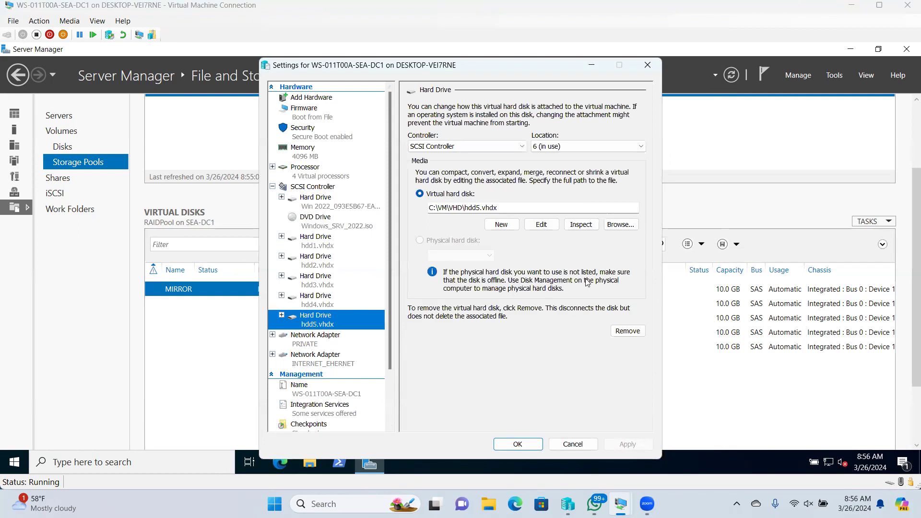
pyautogui.click(628, 332)
pyautogui.click(511, 442)
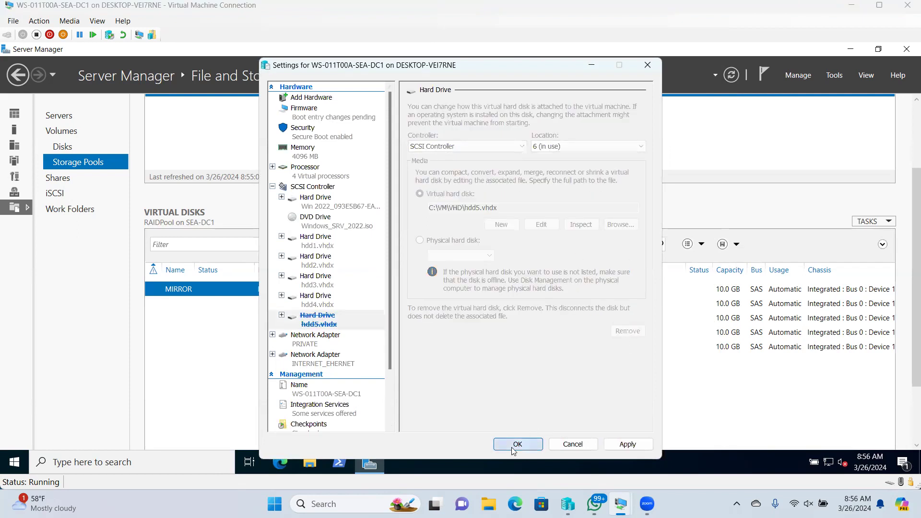
pyautogui.click(729, 75)
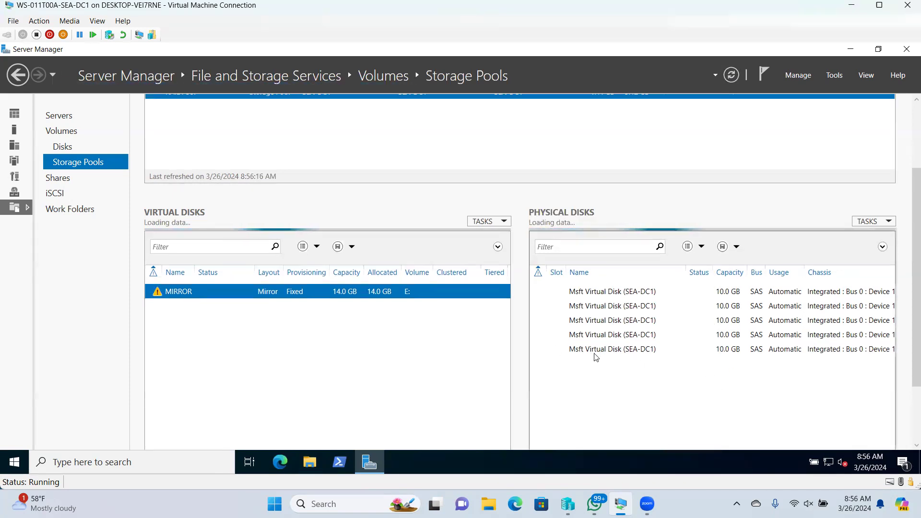
pyautogui.click(756, 346)
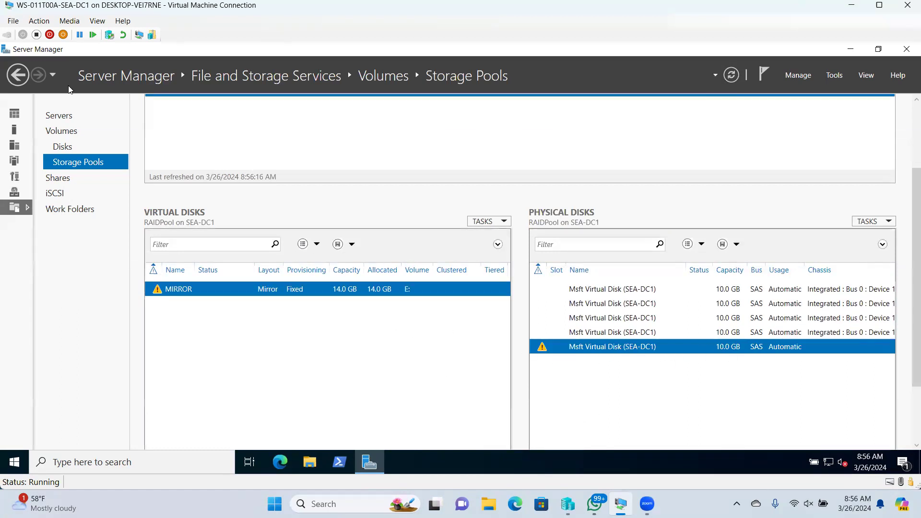
# - In the VM's Settings, add another hard drive to the SCSI controller
pyautogui.click(14, 21)
pyautogui.click(35, 32)
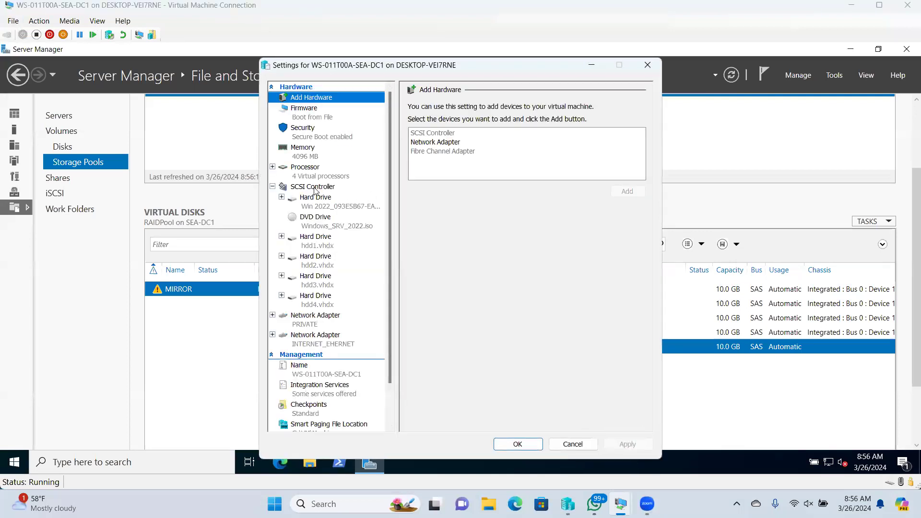
pyautogui.click(315, 188)
pyautogui.click(429, 142)
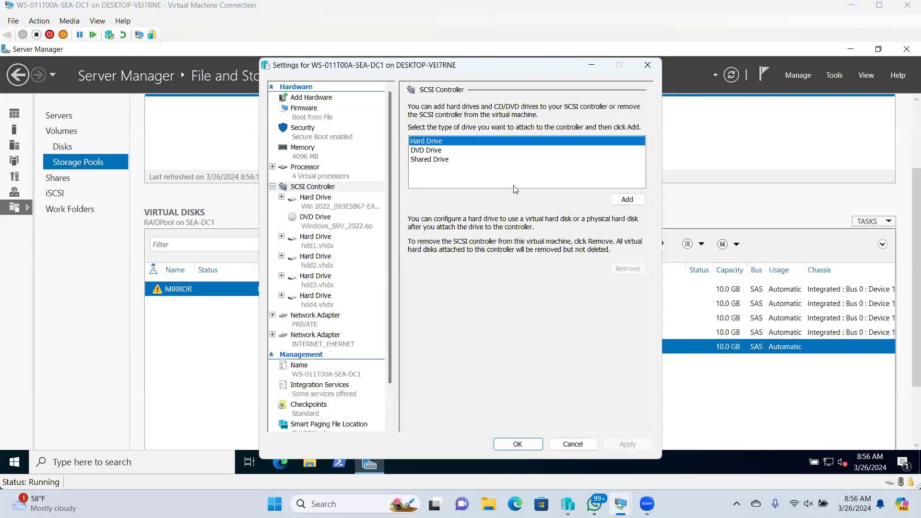
pyautogui.click(627, 201)
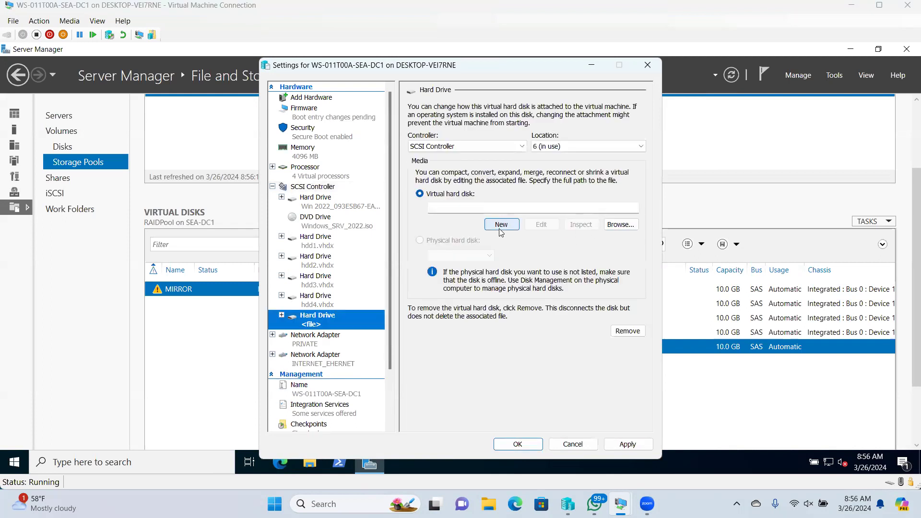
# - Create a new dynamically expanding 10 GB Disk6.vhdx for the drive, then apply and save
pyautogui.click(501, 224)
pyautogui.click(530, 397)
pyautogui.click(528, 398)
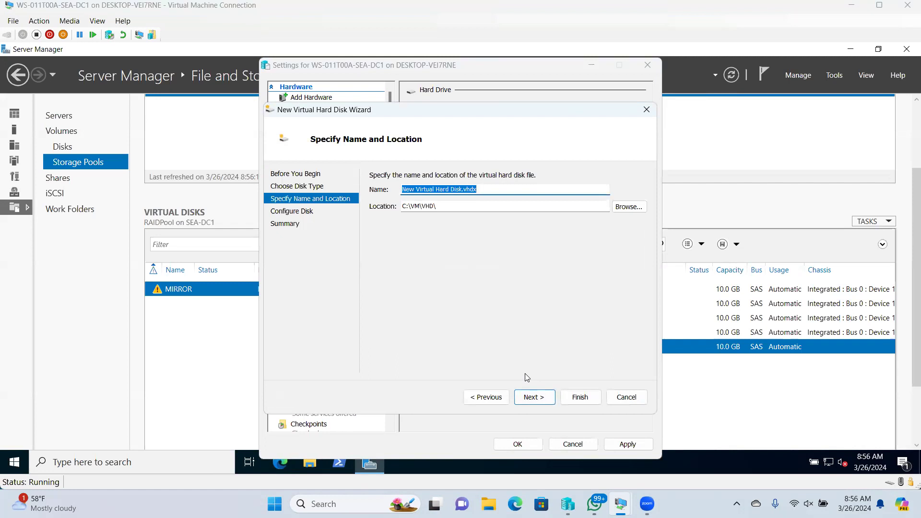
pyautogui.write('Disk6')
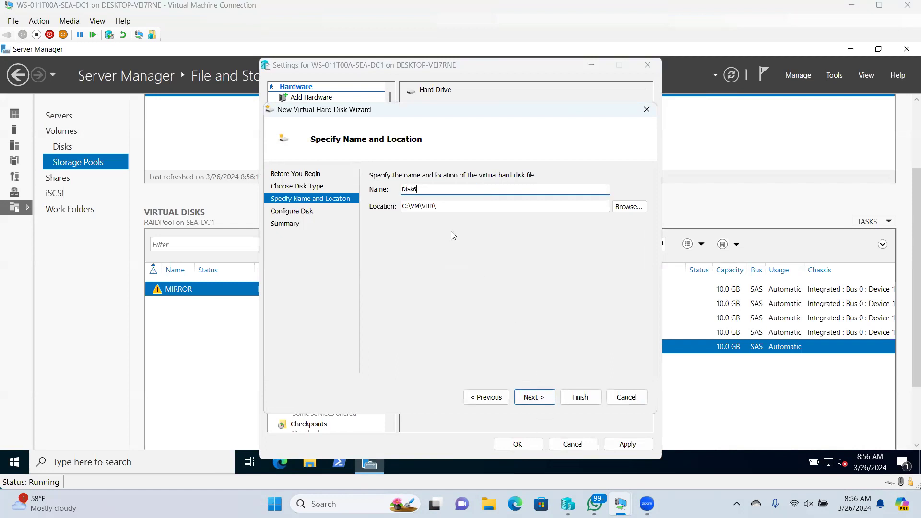
pyautogui.click(529, 396)
pyautogui.moveTo(401, 202); pyautogui.dragTo(421, 203)
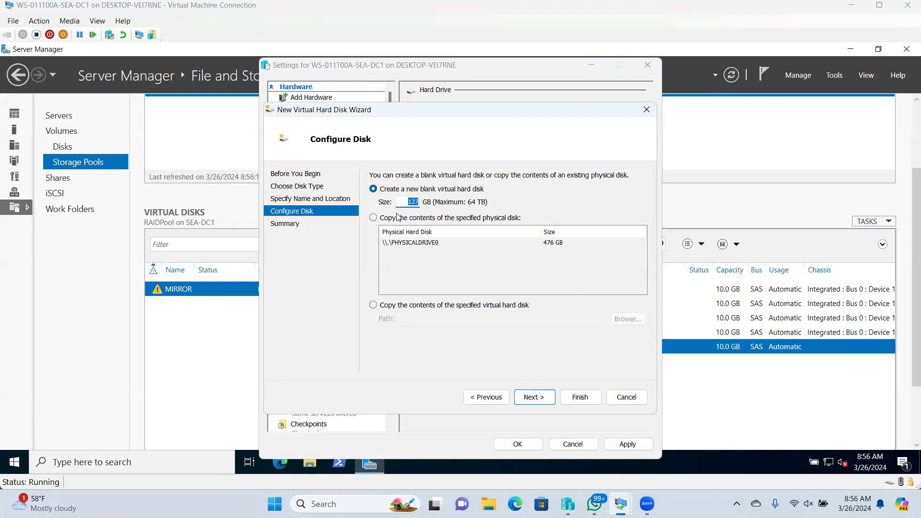
pyautogui.write('10')
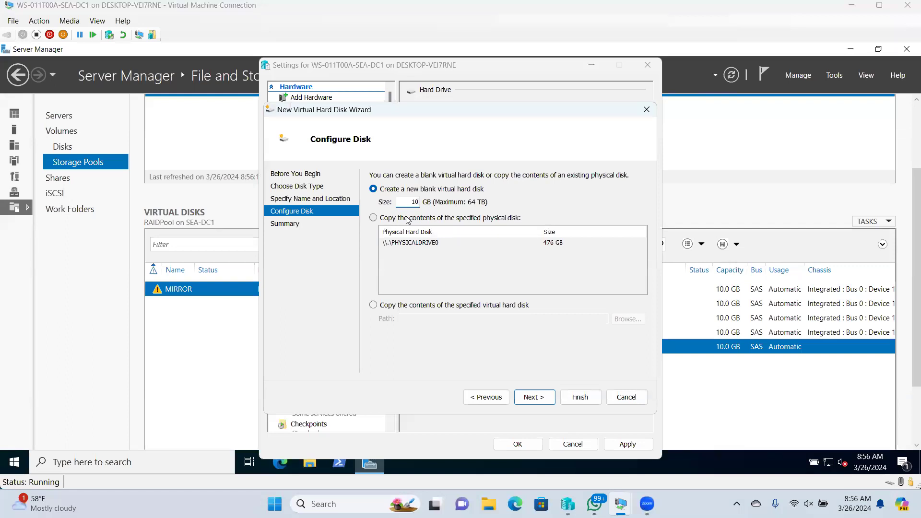
pyautogui.click(532, 396)
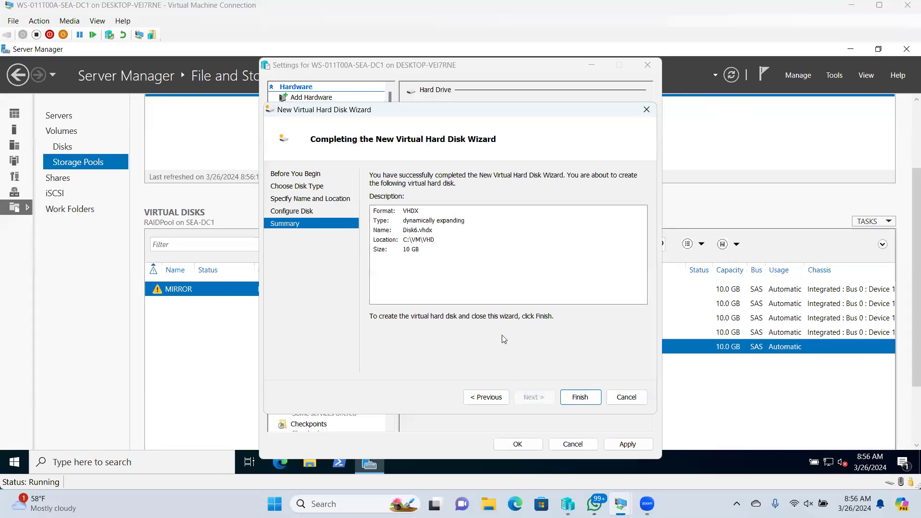
pyautogui.click(580, 396)
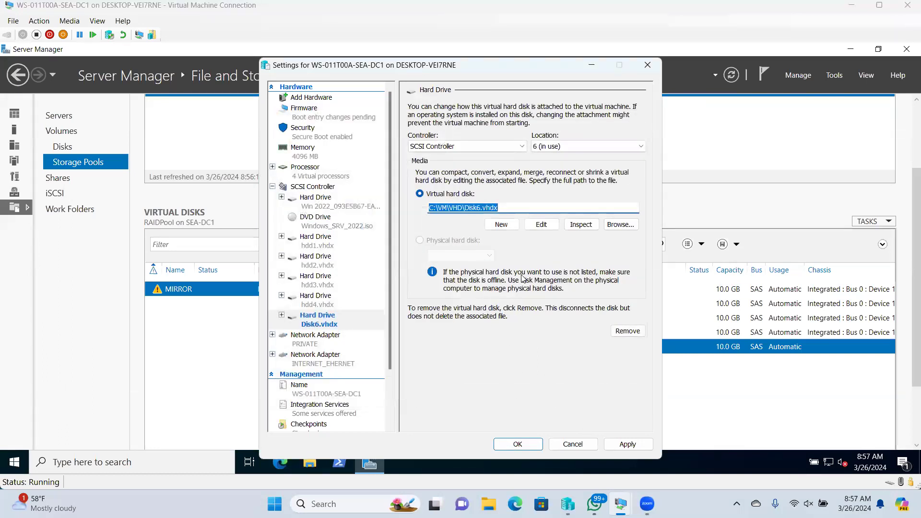
pyautogui.click(637, 446)
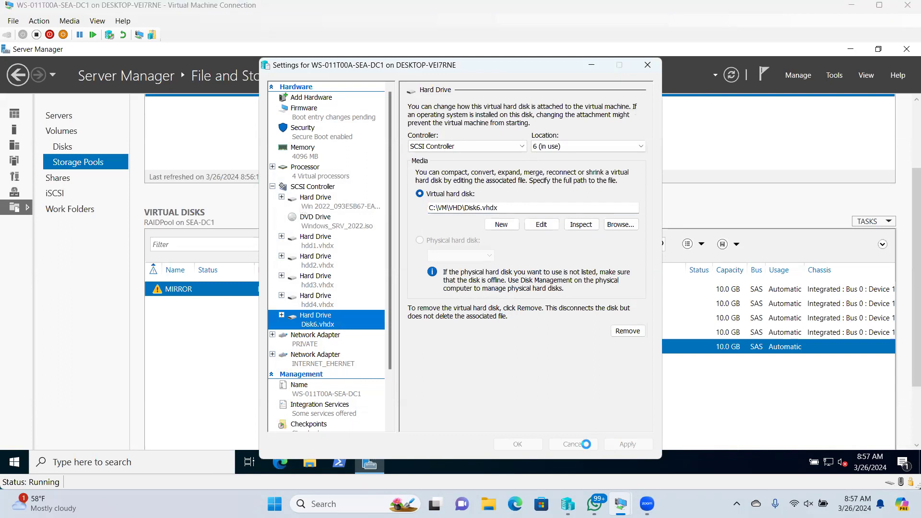
pyautogui.click(515, 444)
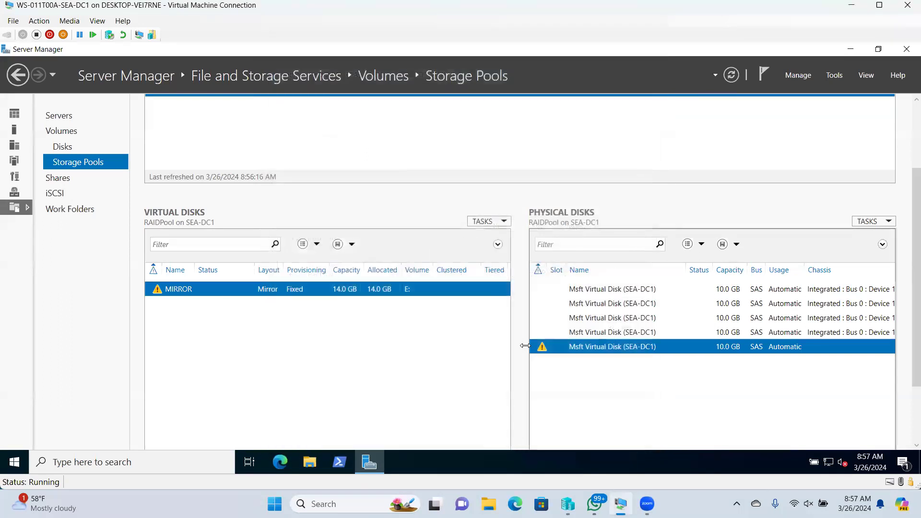
# - Initialize Disk 5 as GPT in Disk Management, then refresh the Storage Pools page
pyautogui.click(733, 76)
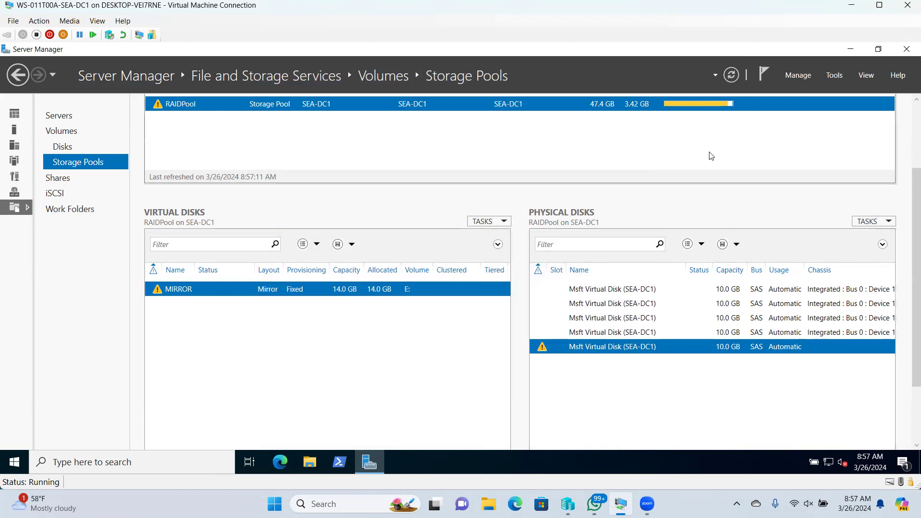
pyautogui.rightClick(10, 462)
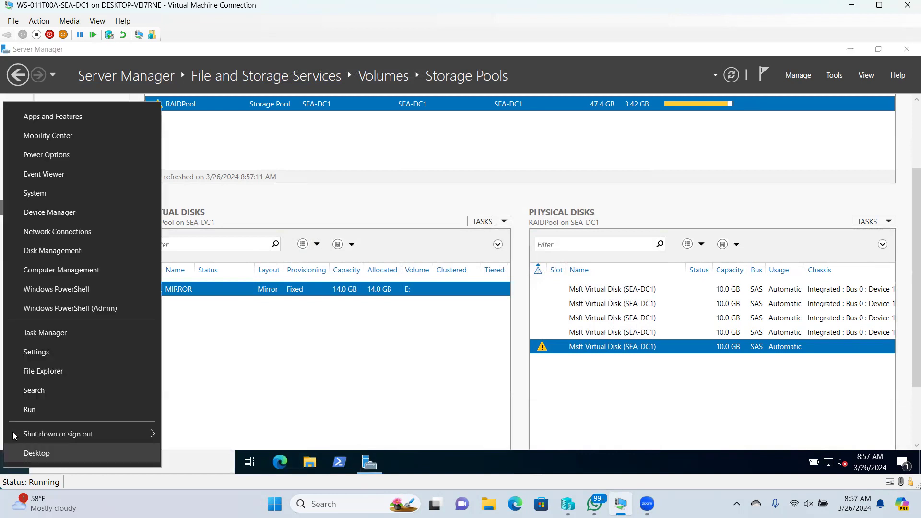
pyautogui.click(21, 411)
pyautogui.click(77, 426)
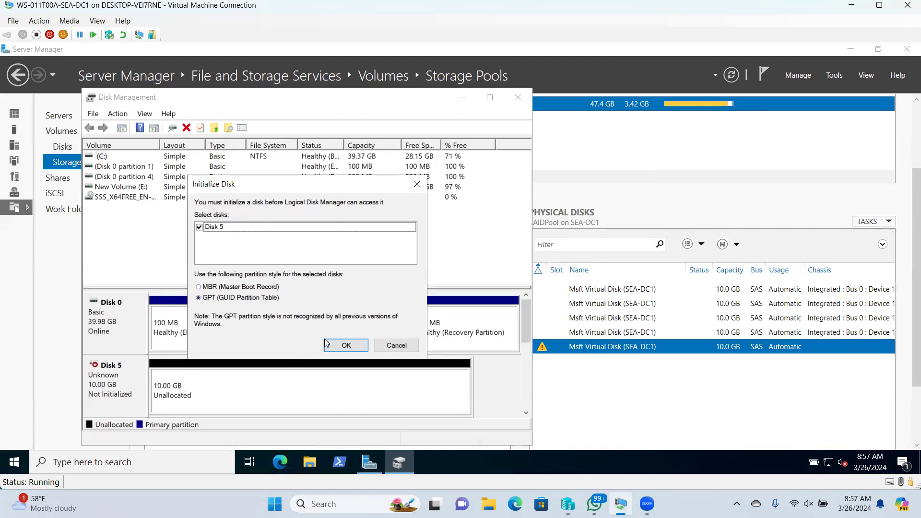
pyautogui.click(345, 346)
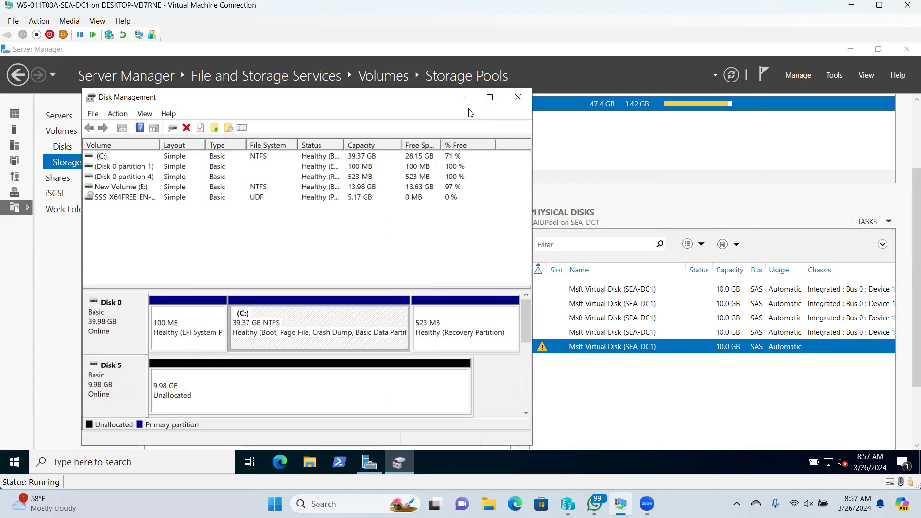
pyautogui.click(517, 98)
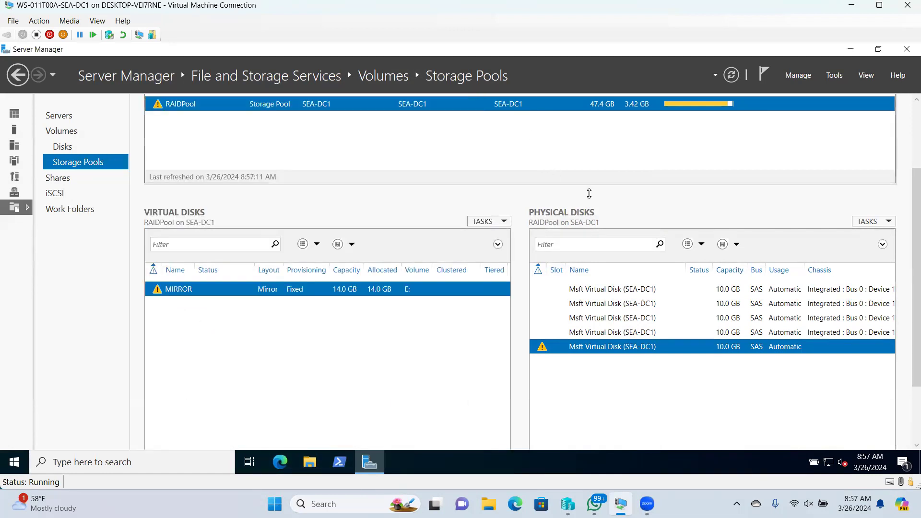
pyautogui.click(729, 77)
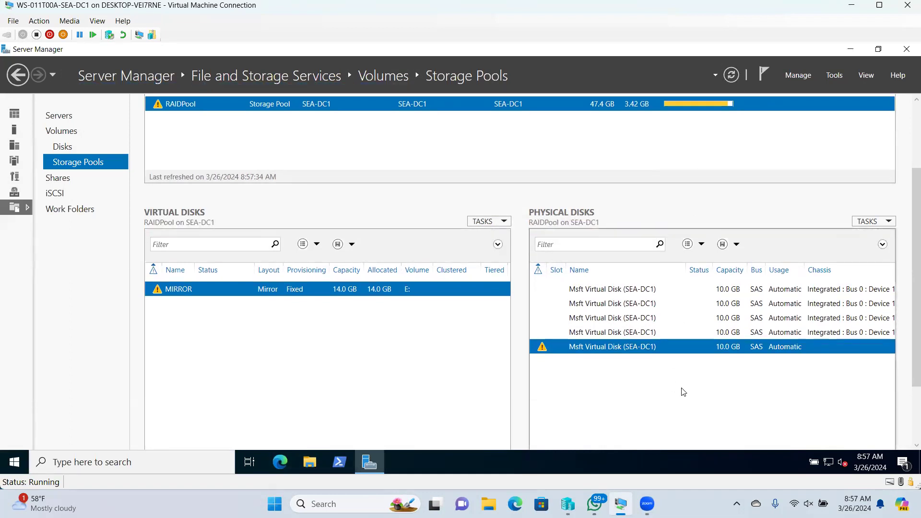
# - Cancel Remove Disk on the warning-flagged disk and open RAIDPool's context menu instead
pyautogui.rightClick(612, 346)
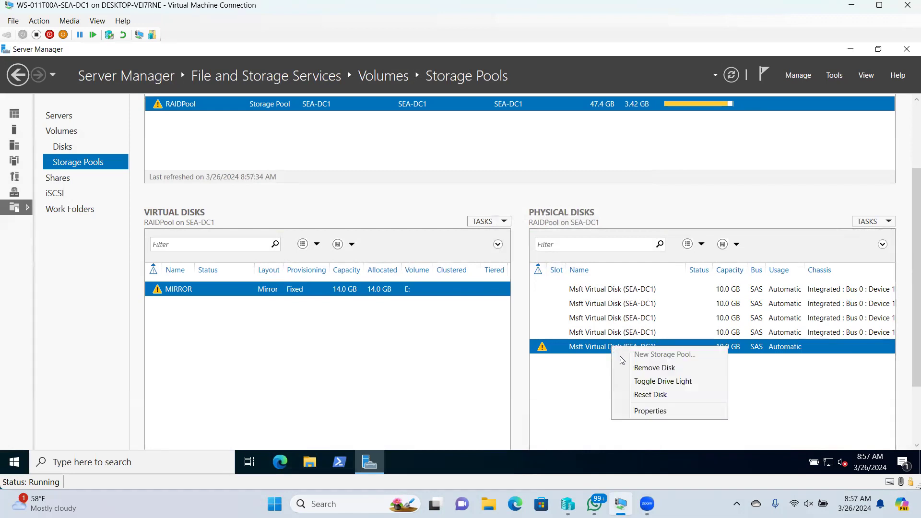
pyautogui.click(651, 369)
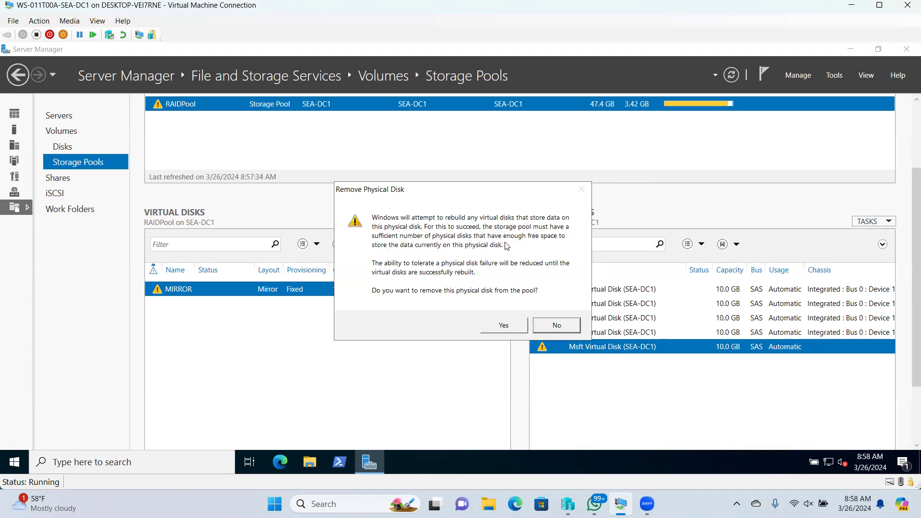
pyautogui.click(554, 328)
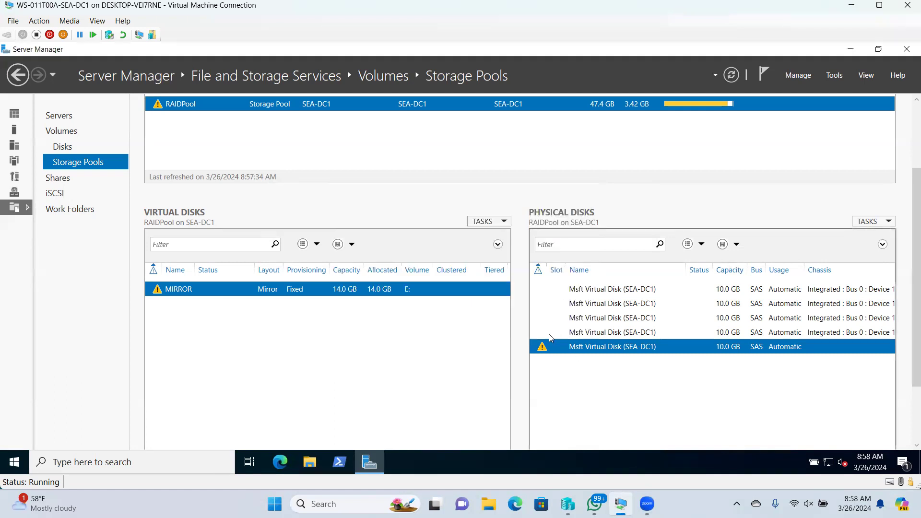
pyautogui.rightClick(294, 107)
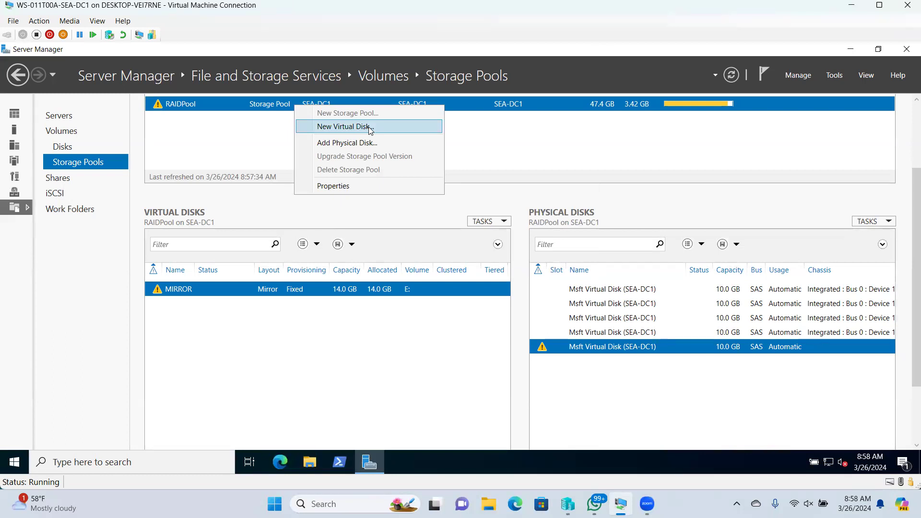
# - Add the available 10.0 GB Msft Virtual Disk to RAIDPool via Add Physical Disk
pyautogui.click(327, 142)
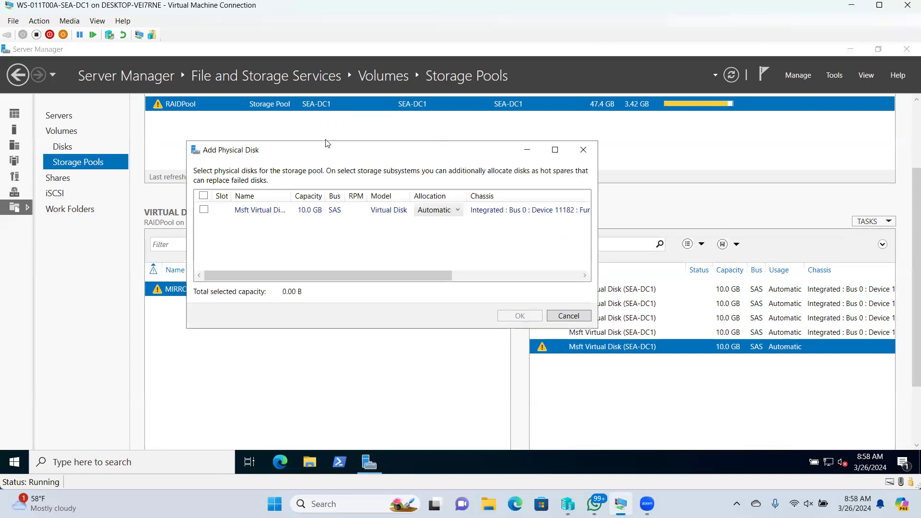
pyautogui.click(204, 210)
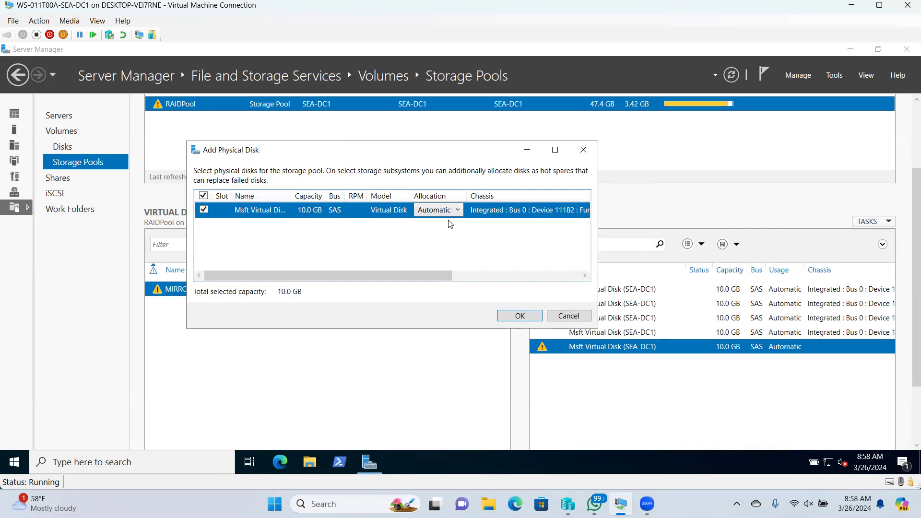
pyautogui.click(507, 317)
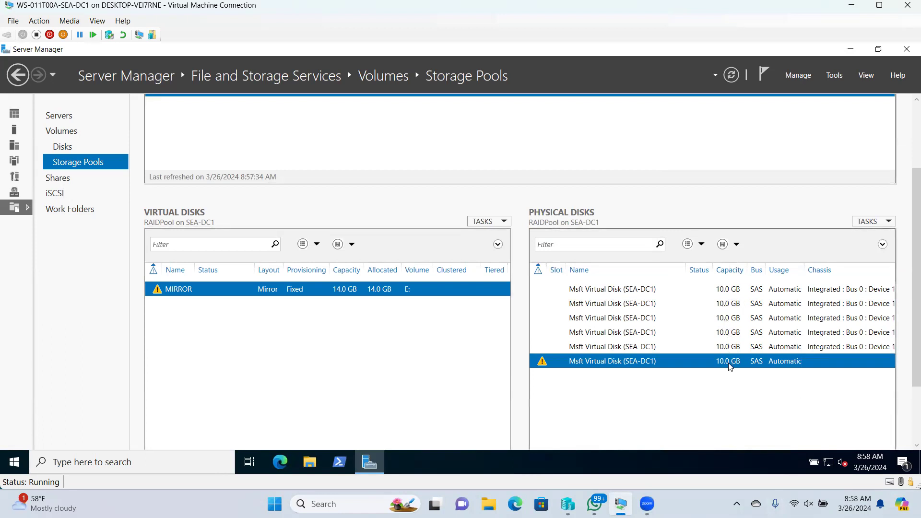
# - Remove the warning-flagged 10.0 GB disk from RAIDPool and confirm with Yes
pyautogui.rightClick(578, 364)
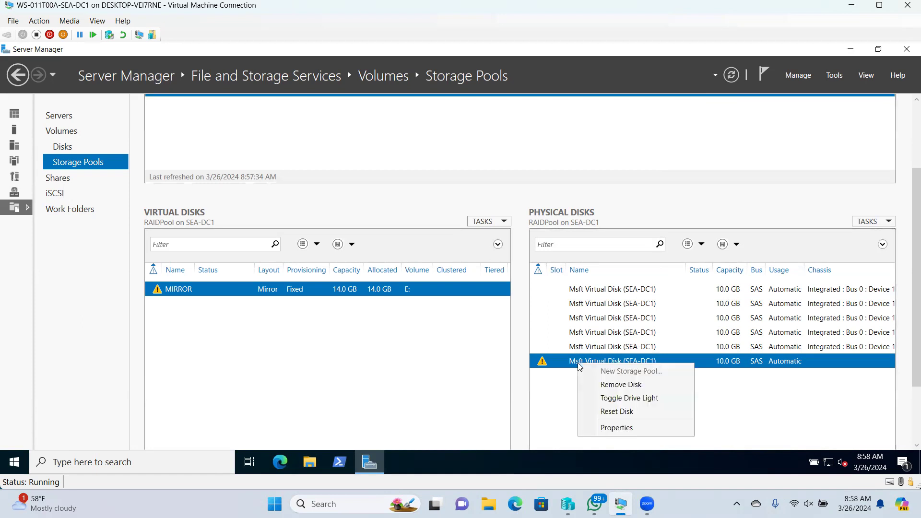
pyautogui.click(610, 385)
pyautogui.click(504, 329)
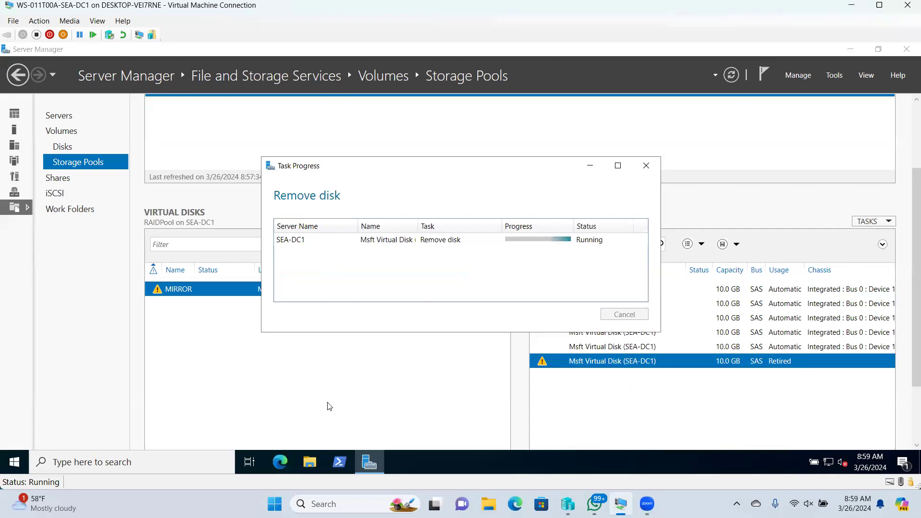
# - Launch diskmgmt.msc from Run, check New Volume (E:) on Disk 6 at 13.98 GB, and close it
pyautogui.rightClick(8, 462)
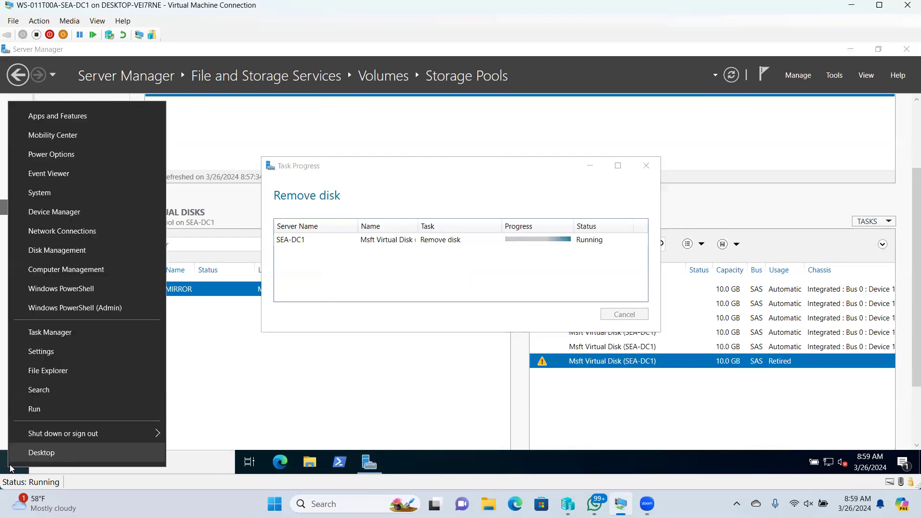
pyautogui.click(34, 409)
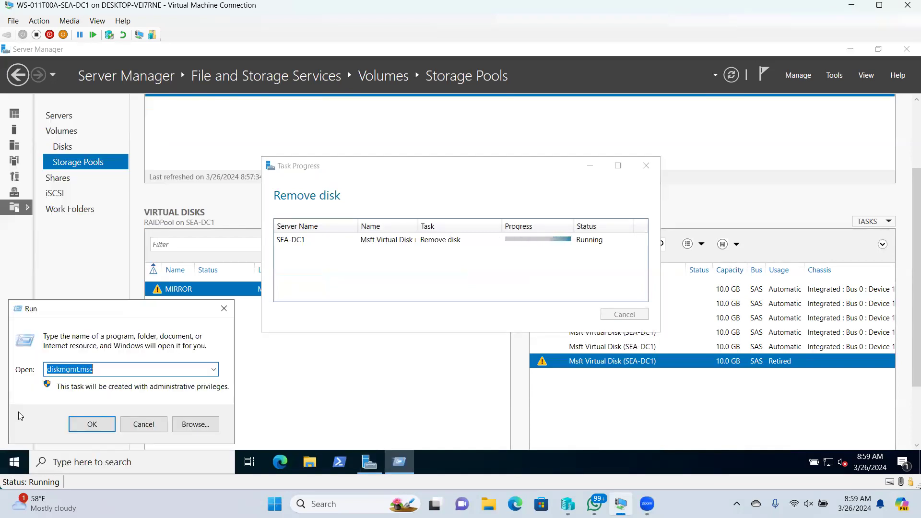
pyautogui.click(91, 425)
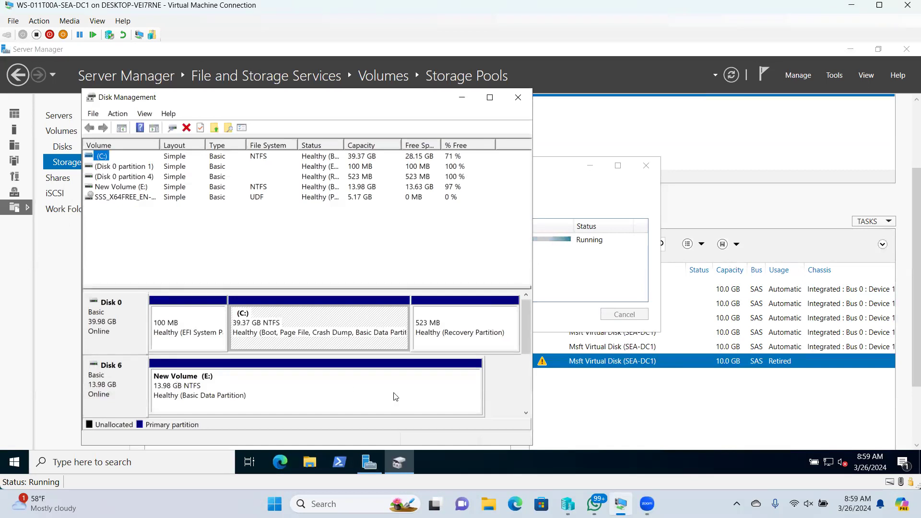
pyautogui.moveTo(527, 328)
pyautogui.mouseDown()
pyautogui.moveTo(530, 362)
pyautogui.moveTo(524, 322)
pyautogui.mouseUp()
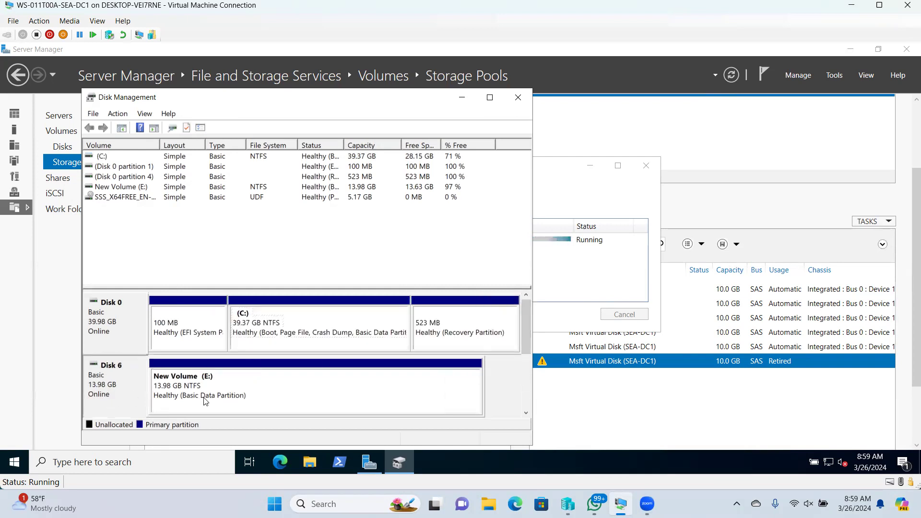
pyautogui.click(95, 386)
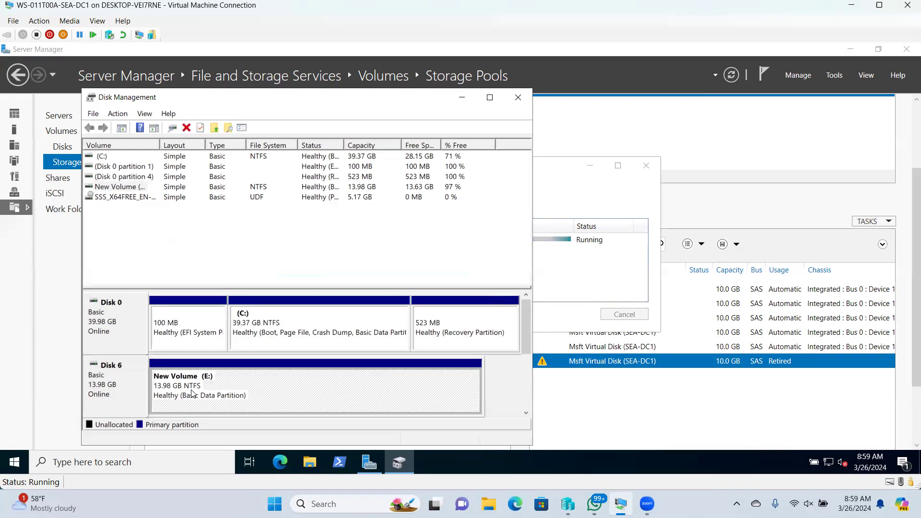
pyautogui.click(248, 401)
pyautogui.moveTo(526, 333); pyautogui.dragTo(524, 378)
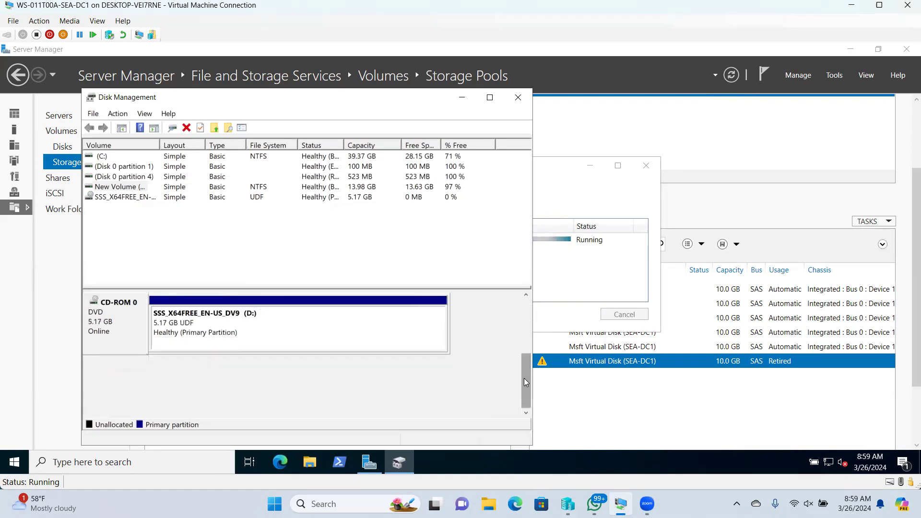
pyautogui.click(522, 100)
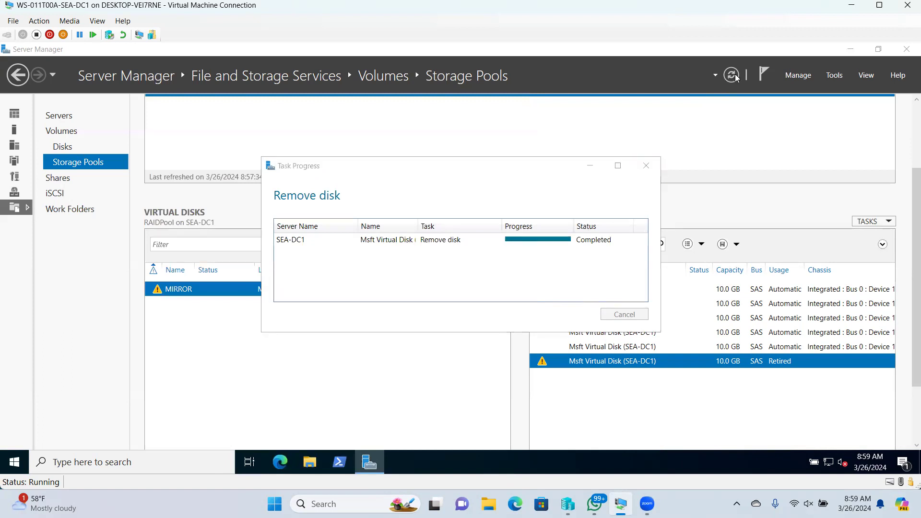
# - Move the Remove disk Task Progress dialog aside and minimize the VM window to the host desktop
pyautogui.moveTo(411, 166); pyautogui.dragTo(442, 109)
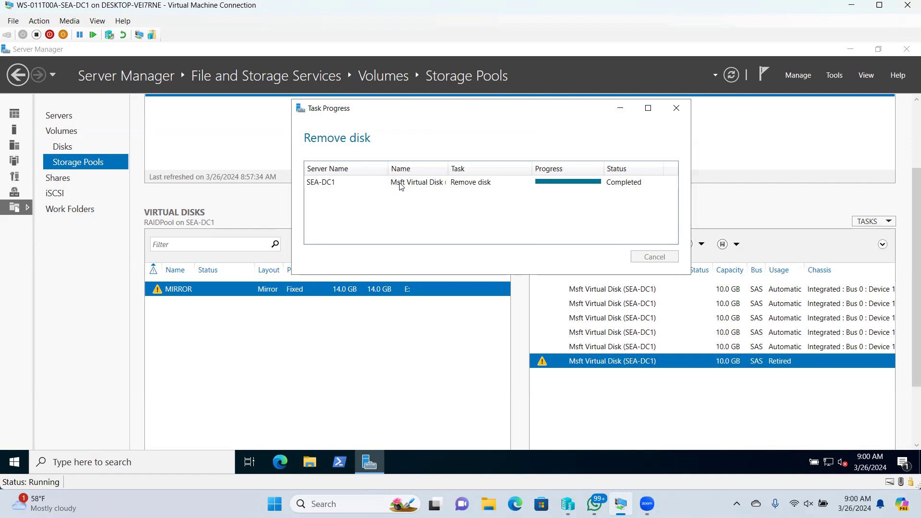
pyautogui.moveTo(420, 113); pyautogui.dragTo(434, 137)
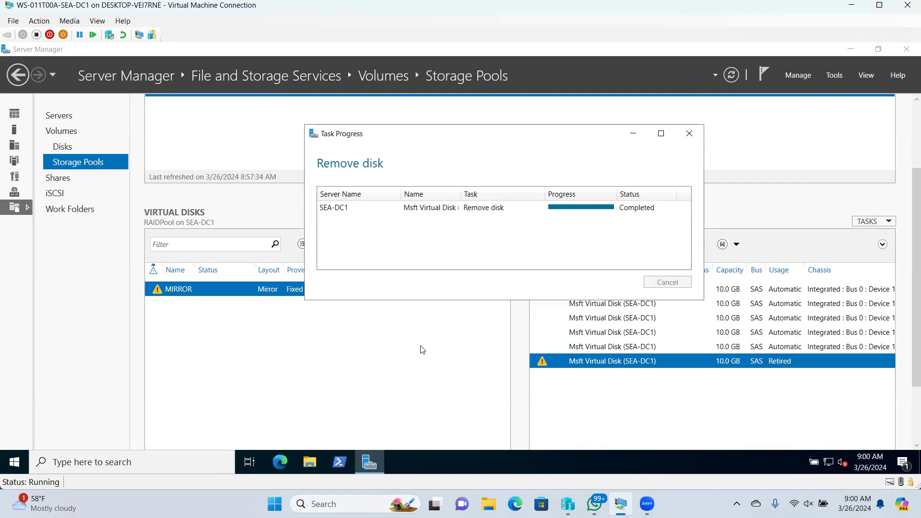
pyautogui.click(851, 5)
# - Refresh the host desktop and restore the Virtual Machine Connection window
pyautogui.rightClick(534, 224)
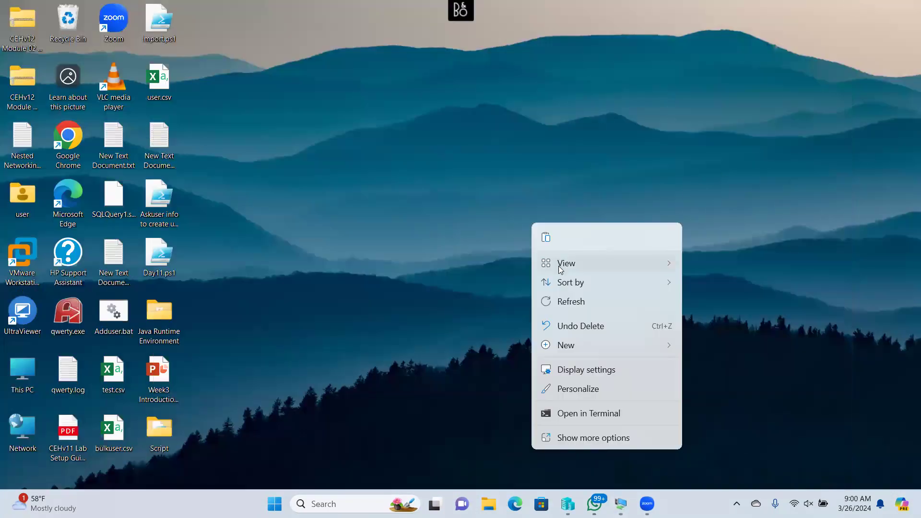
pyautogui.click(571, 305)
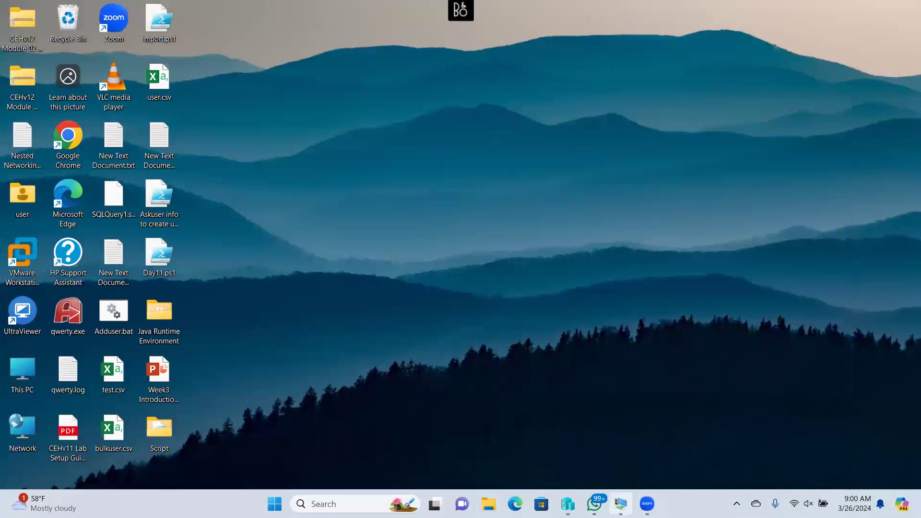
pyautogui.click(621, 503)
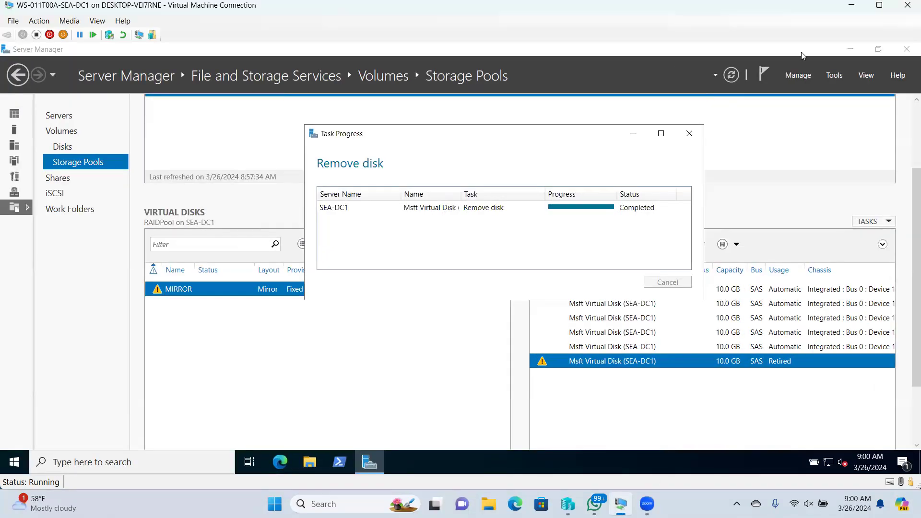
# - Reposition the Task Progress dialog, attempt closing Server Manager twice, then minimize the completed progress dialog
pyautogui.moveTo(532, 142); pyautogui.dragTo(628, 117)
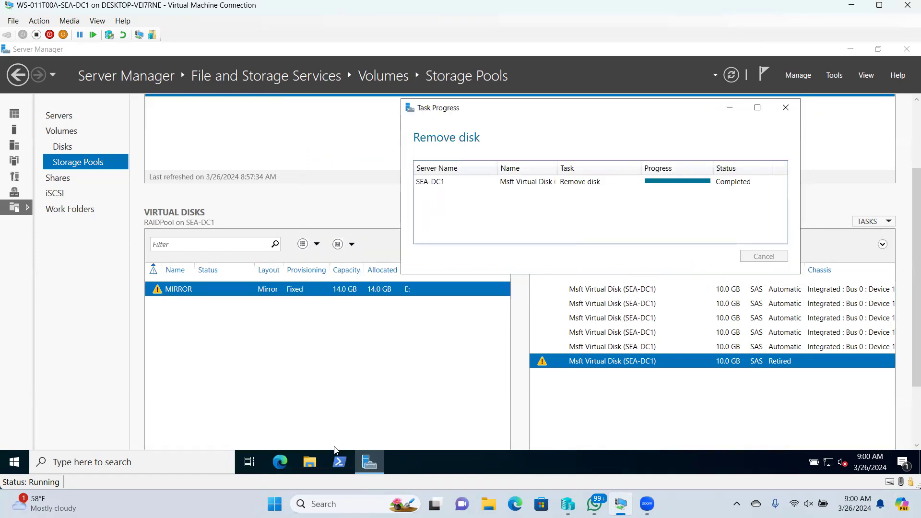
pyautogui.rightClick(367, 464)
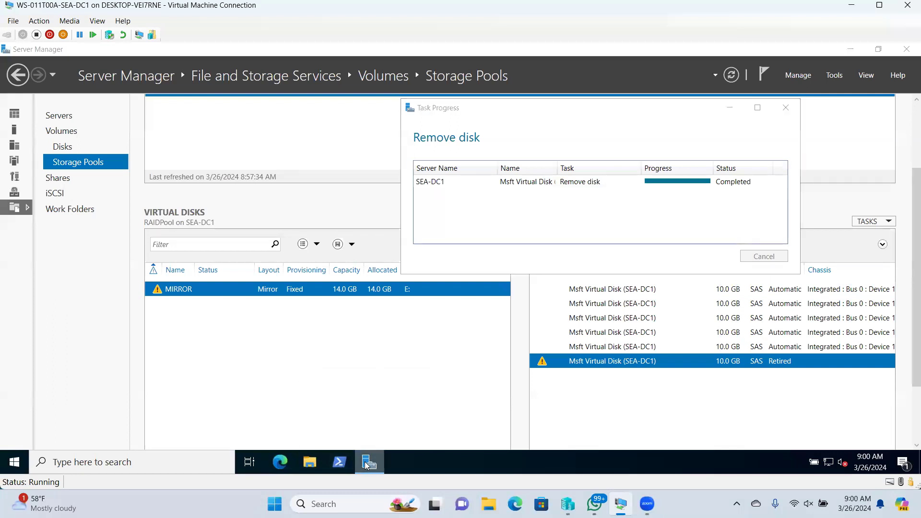
pyautogui.click(340, 441)
pyautogui.rightClick(368, 463)
pyautogui.click(349, 437)
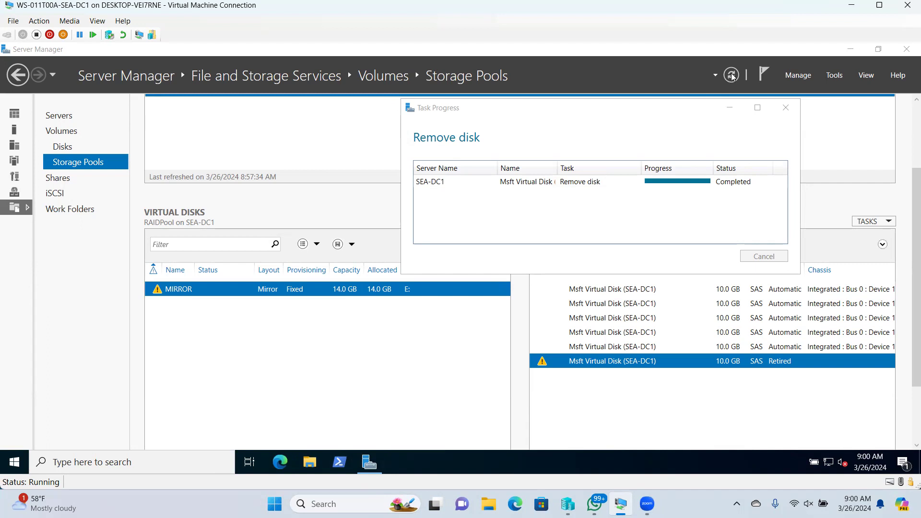
pyautogui.moveTo(666, 111); pyautogui.dragTo(476, 140)
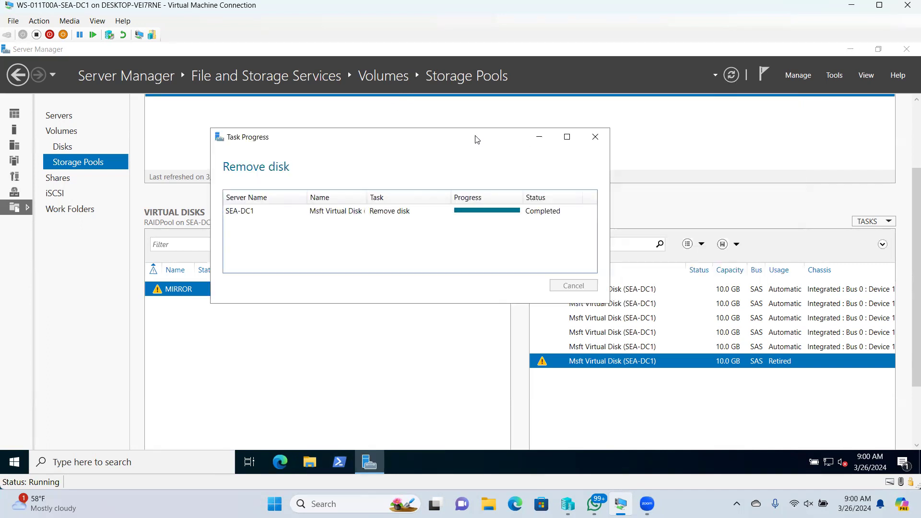
pyautogui.click(536, 138)
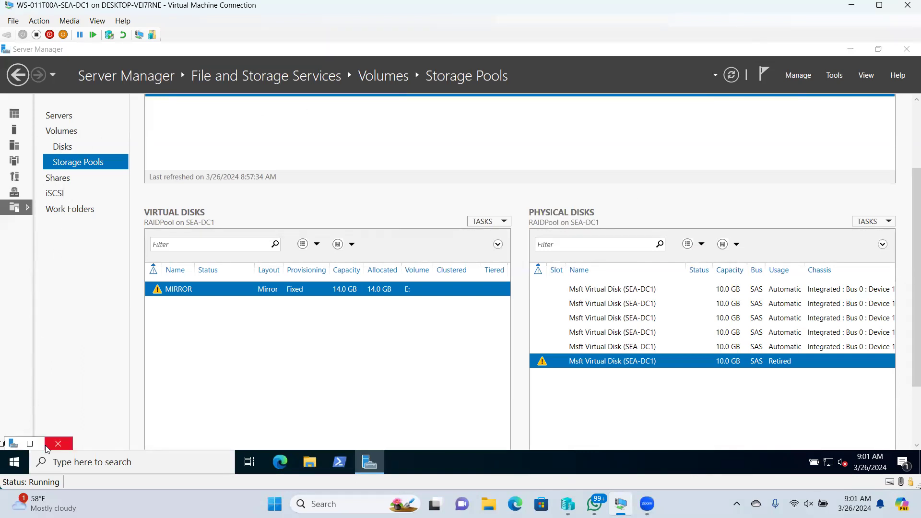
# - Restore and re-minimize the progress window, refresh the host desktop, and bring the VM window back
pyautogui.click(30, 443)
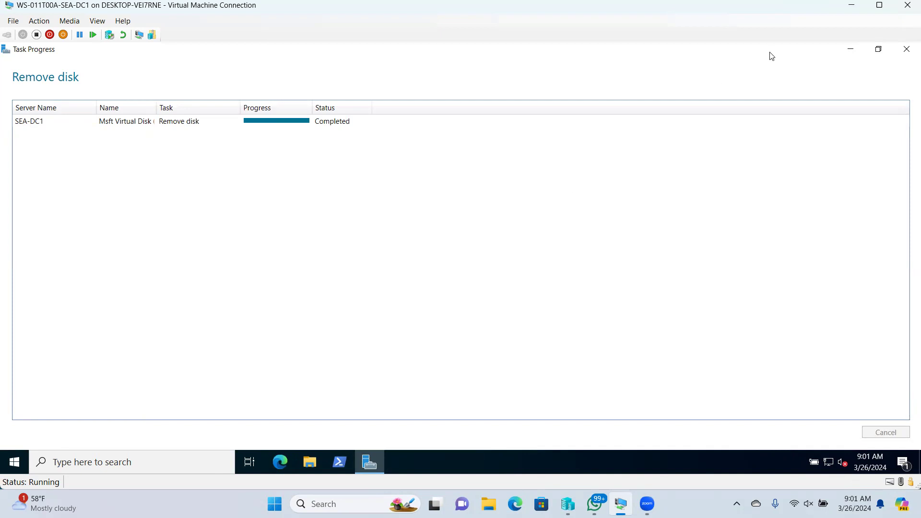
pyautogui.click(851, 49)
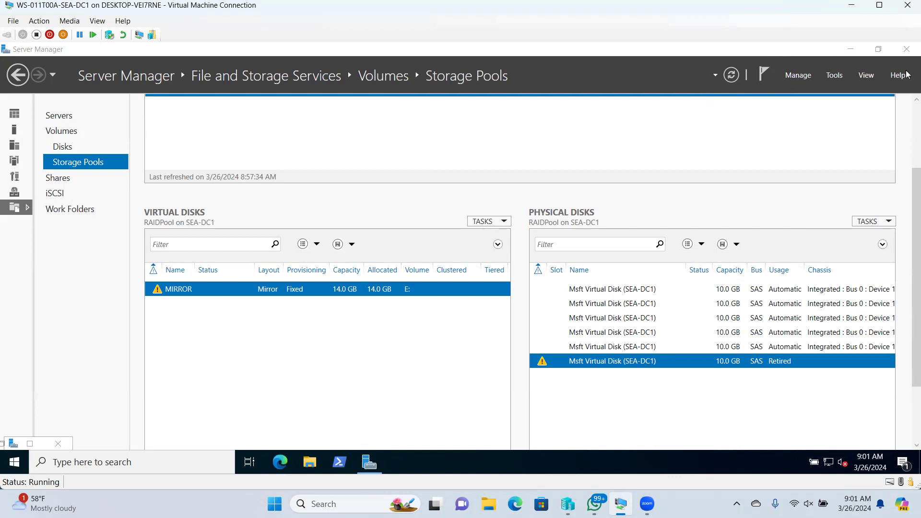
pyautogui.click(851, 5)
pyautogui.rightClick(545, 212)
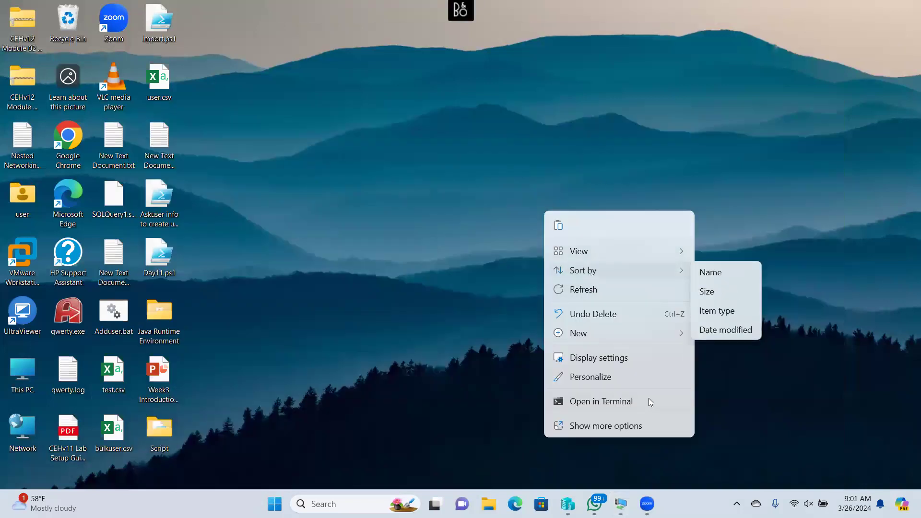
pyautogui.click(594, 295)
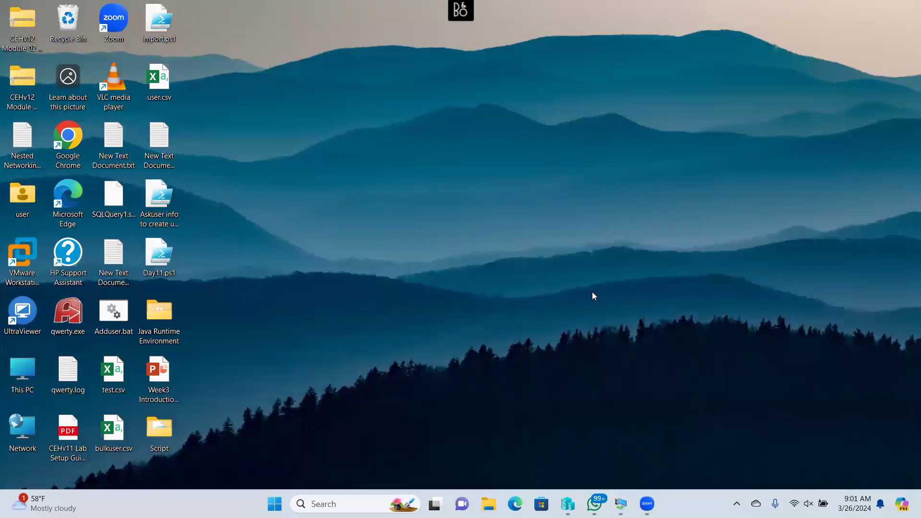
pyautogui.click(620, 504)
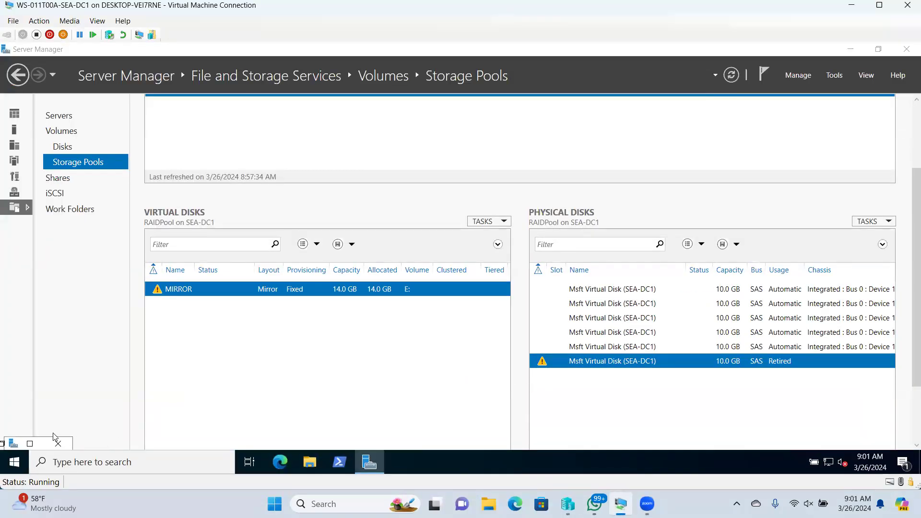
# - Restore the Remove disk progress window and shrink it from maximized to normal dialog size
pyautogui.click(30, 443)
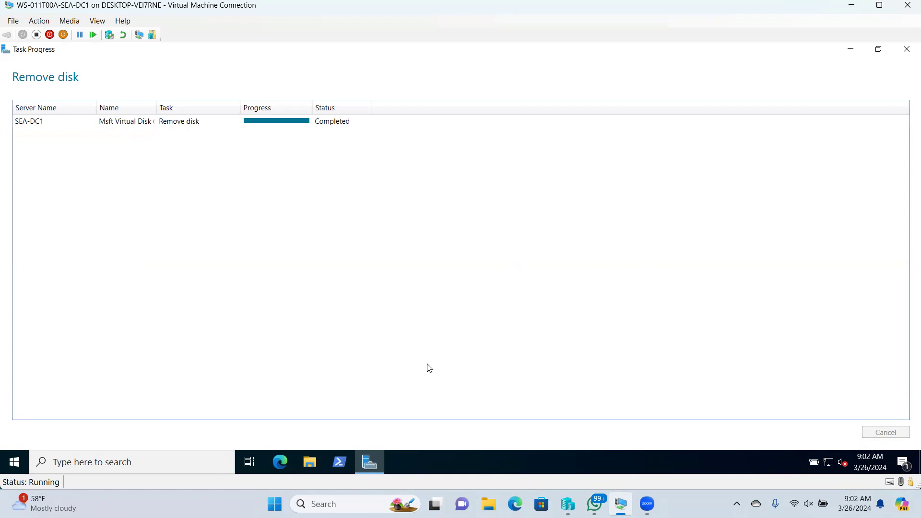
pyautogui.moveTo(369, 462)
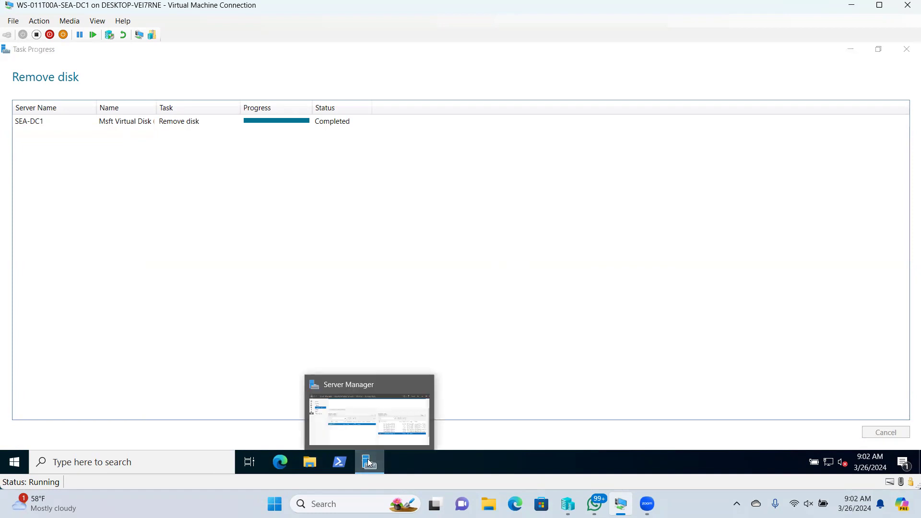
pyautogui.click(379, 413)
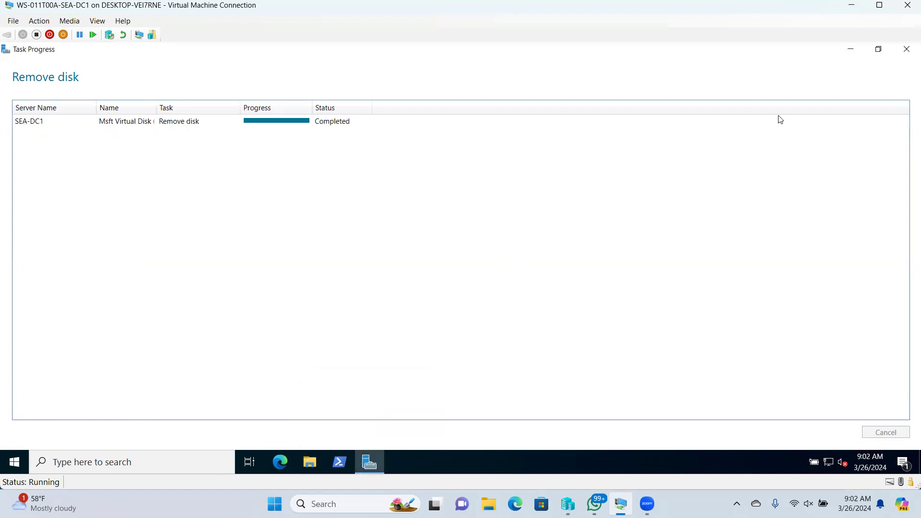
pyautogui.click(867, 56)
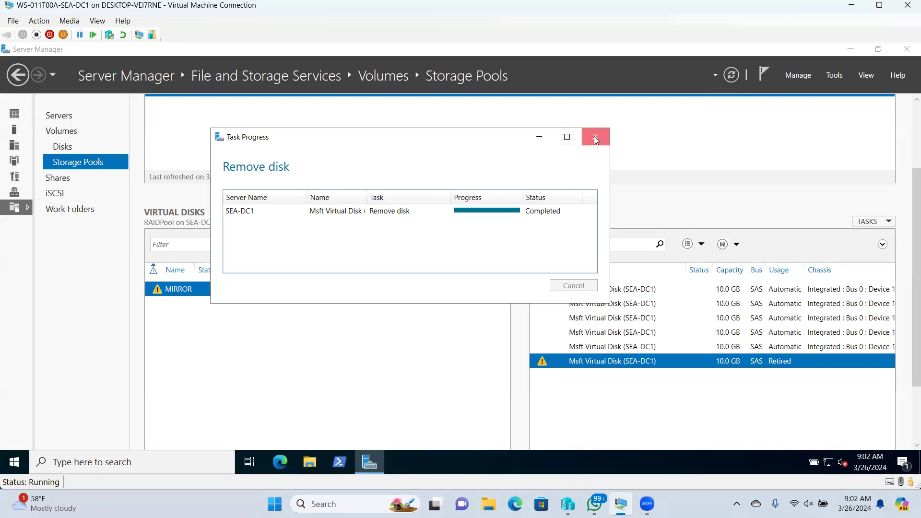
# - Open Task Manager from the VM taskbar in full view and end the Storage Spaces Settings process
pyautogui.rightClick(420, 462)
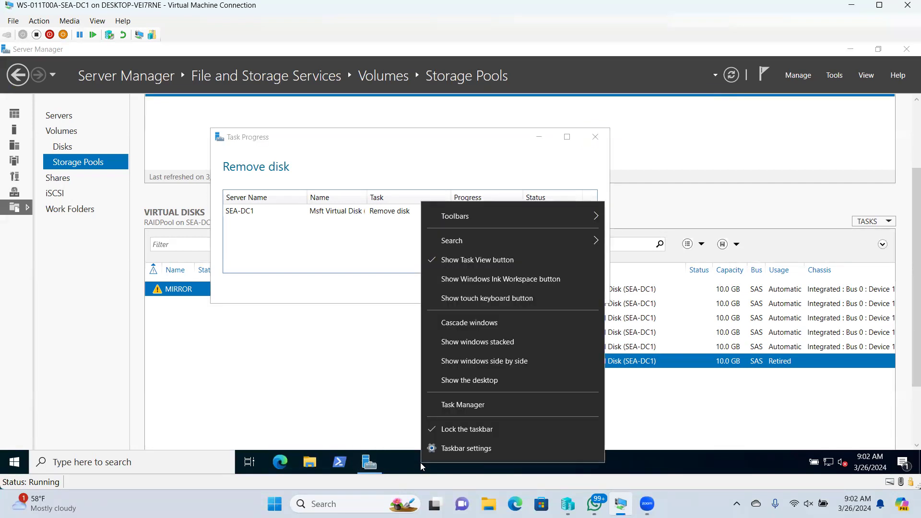
pyautogui.click(458, 408)
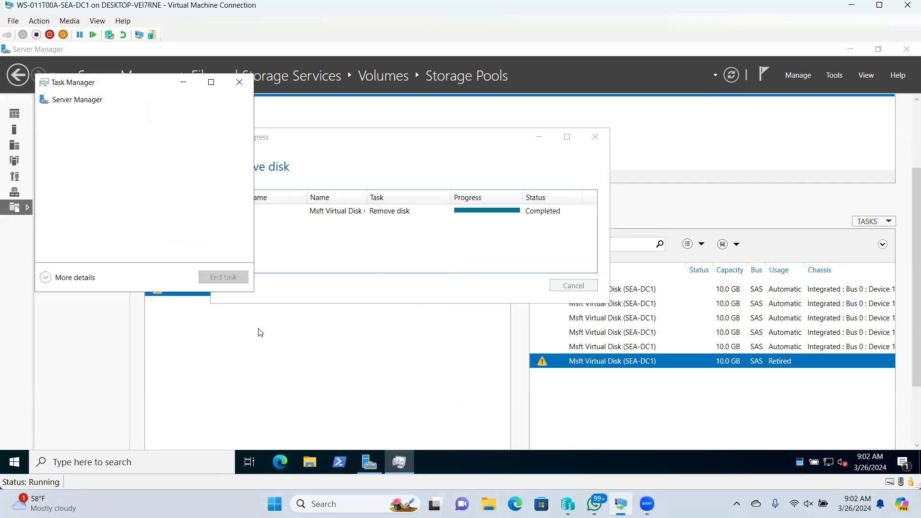
pyautogui.click(59, 278)
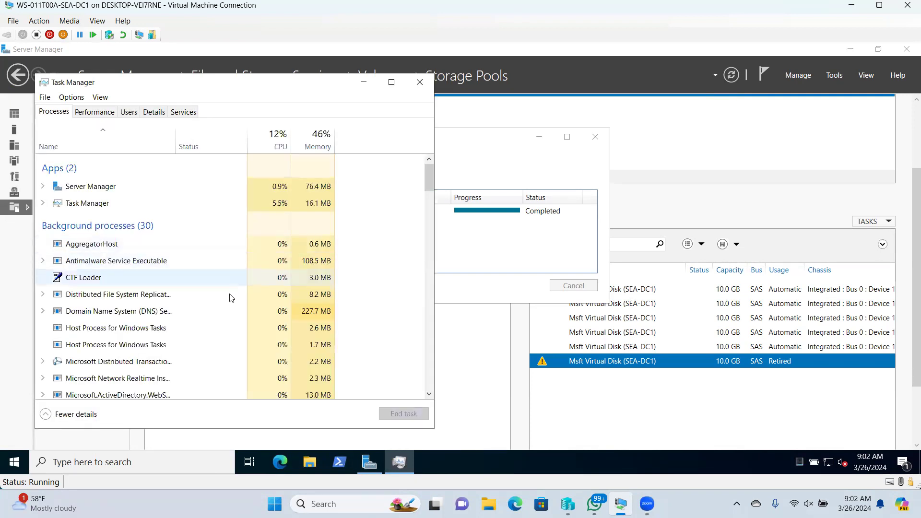
pyautogui.scroll(-3, 185, 247)
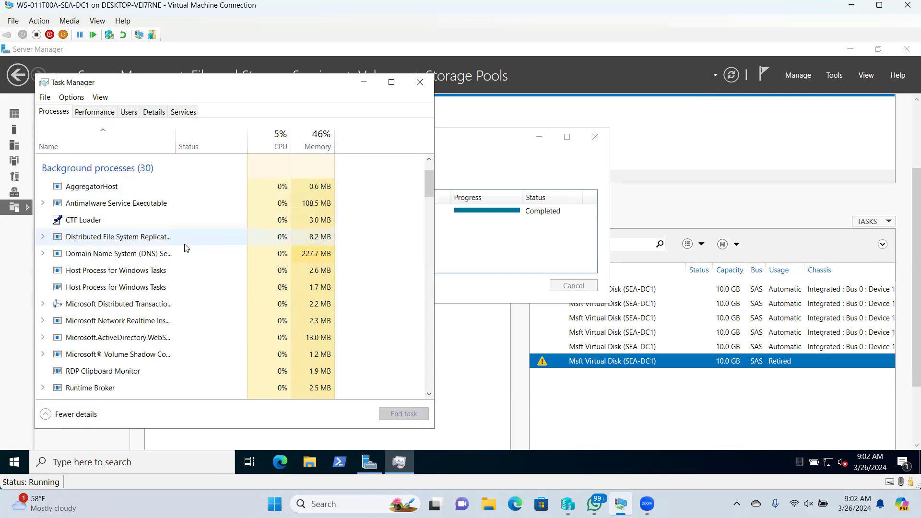
pyautogui.scroll(-5, 185, 248)
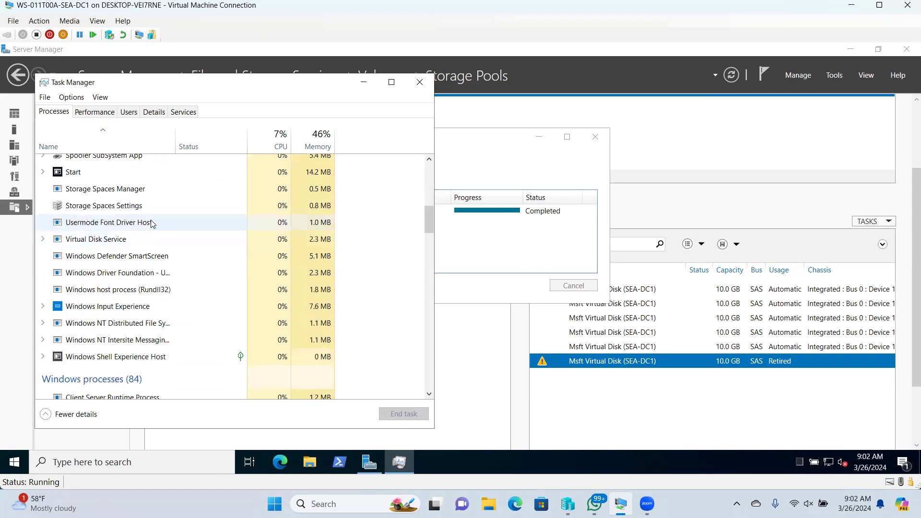
pyautogui.click(125, 207)
pyautogui.rightClick(125, 207)
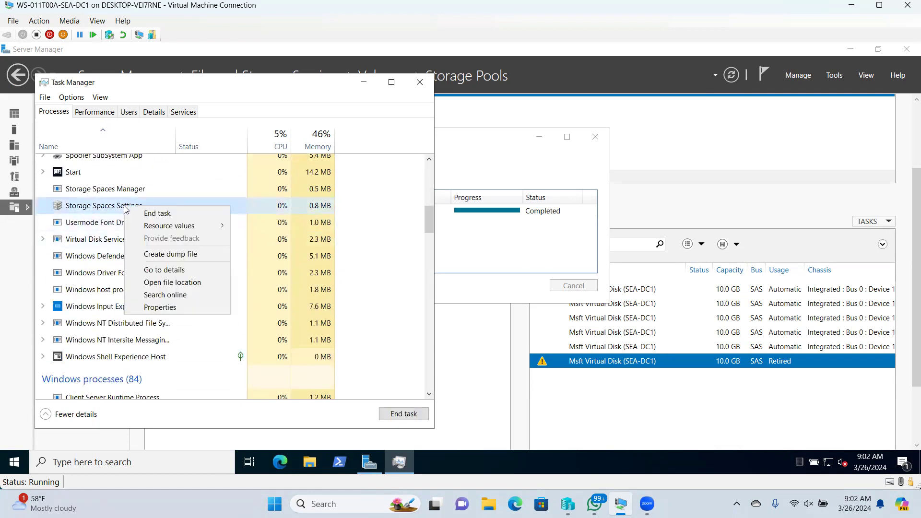
pyautogui.click(149, 214)
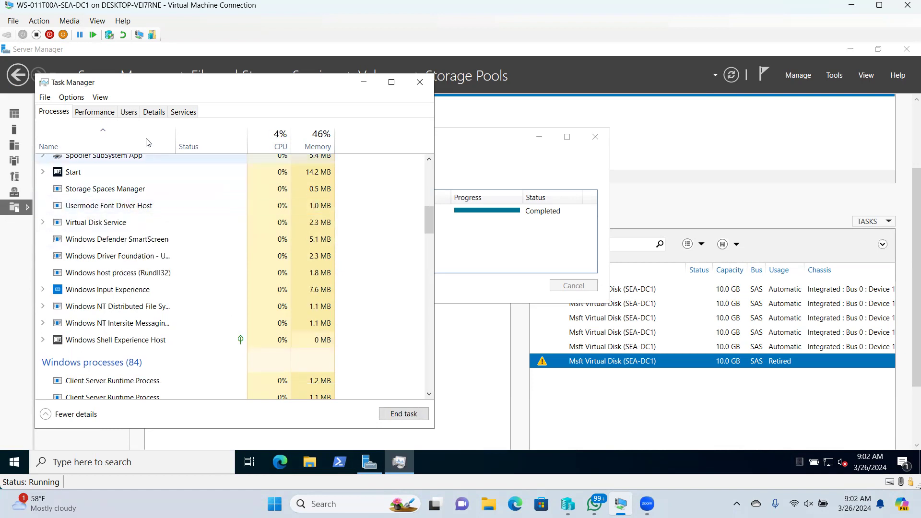
# - Move Task Manager aside to uncover the storage pool and expand the Server Manager entry
pyautogui.moveTo(150, 87); pyautogui.dragTo(382, 162)
pyautogui.scroll(7, 366, 355)
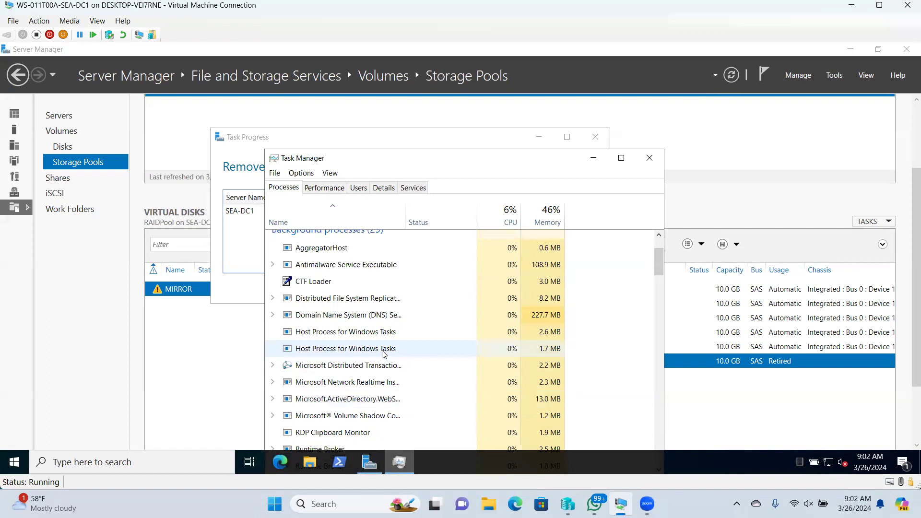
pyautogui.scroll(2, 383, 352)
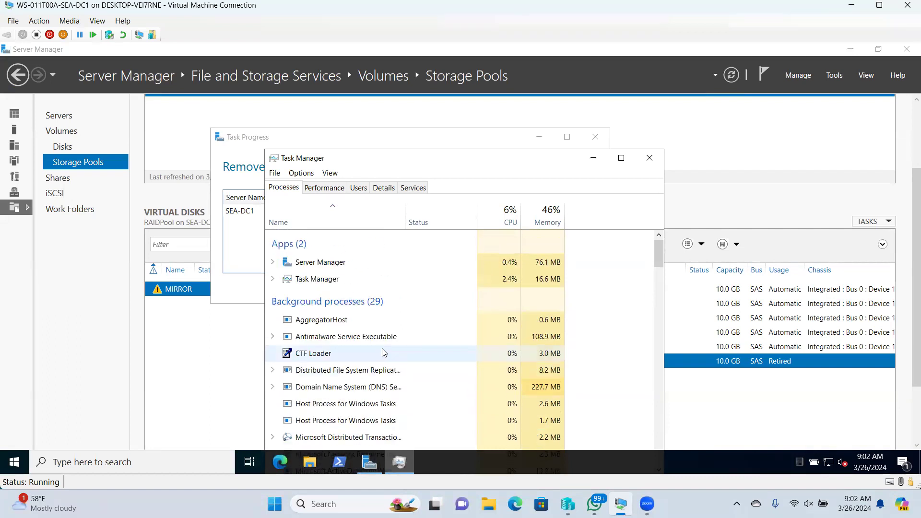
pyautogui.click(273, 262)
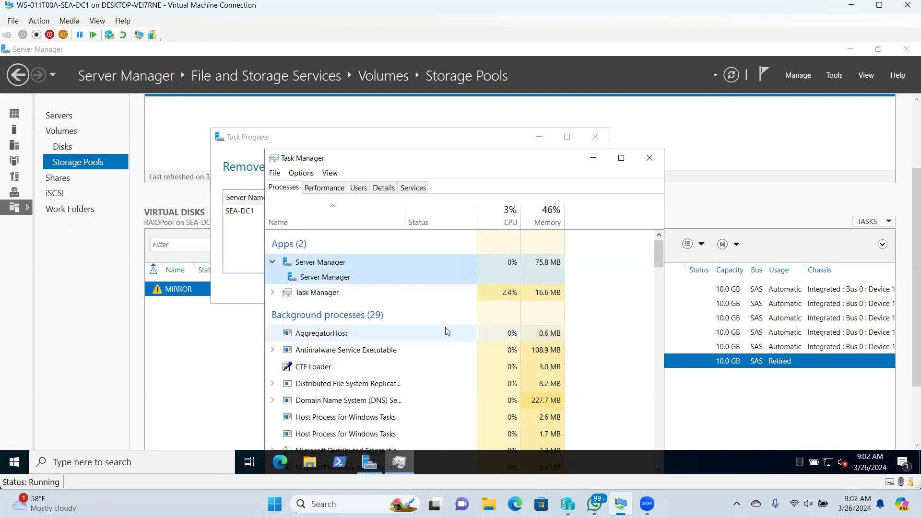
pyautogui.scroll(-1, 445, 330)
pyautogui.scroll(-1, 445, 330)
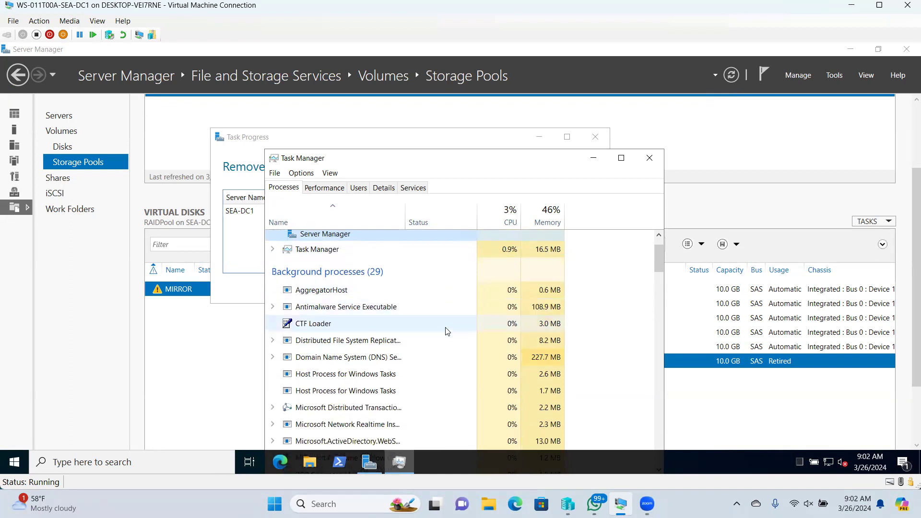
pyautogui.scroll(-3, 446, 331)
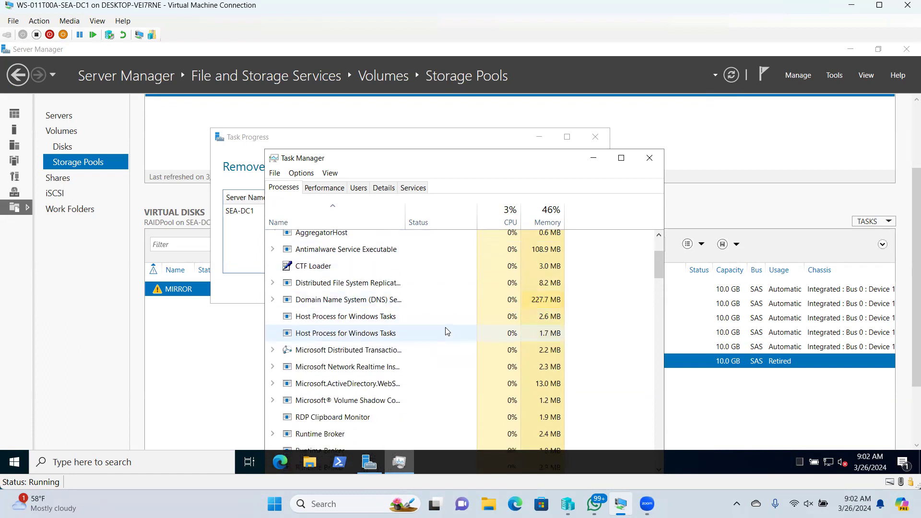
pyautogui.scroll(-4, 446, 331)
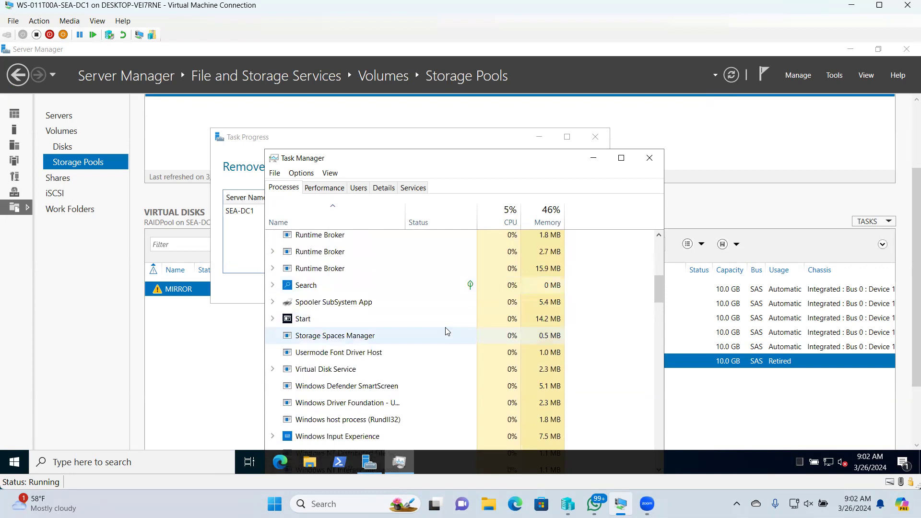
# - End the Storage Spaces Manager and Virtual Disk Service processes
pyautogui.click(346, 338)
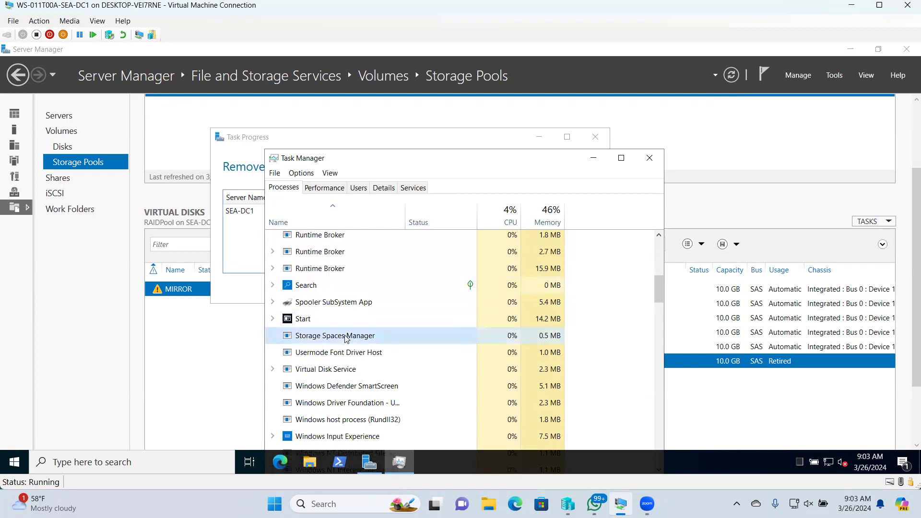
pyautogui.rightClick(345, 337)
pyautogui.click(362, 345)
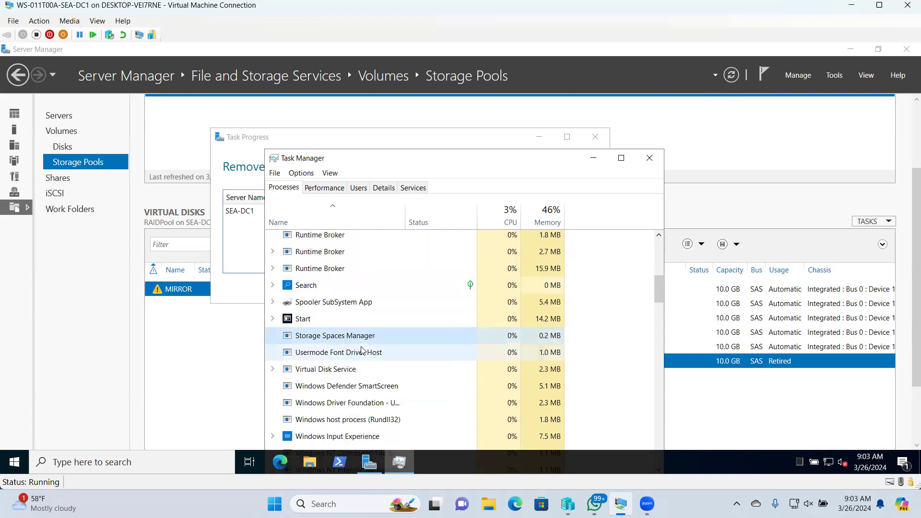
pyautogui.click(344, 339)
pyautogui.rightClick(341, 339)
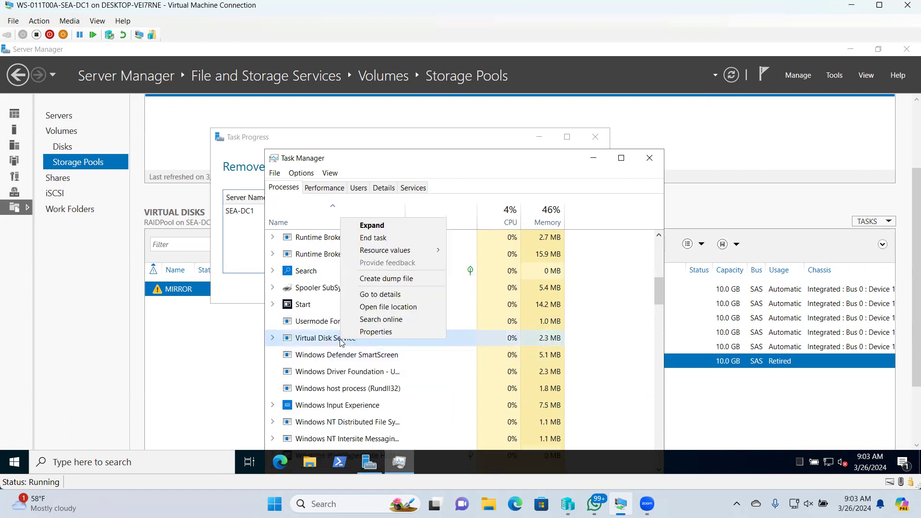
pyautogui.click(373, 238)
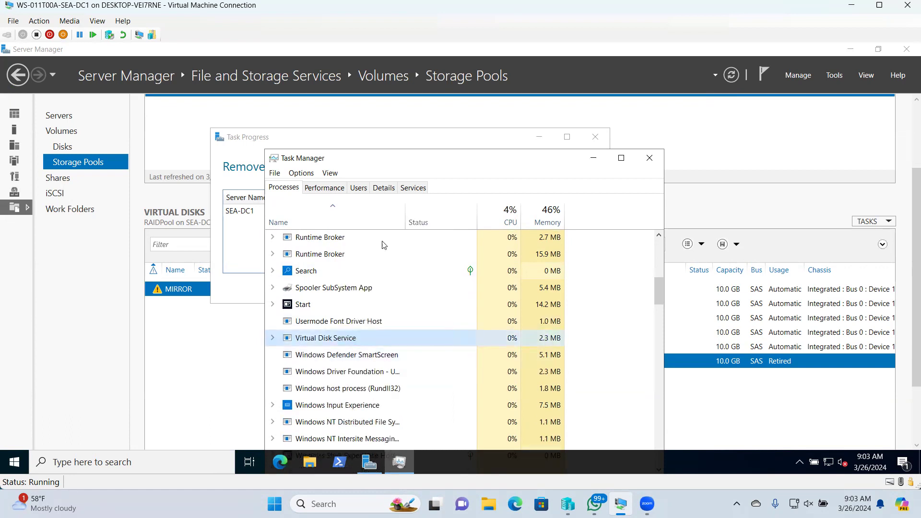
# - Scroll the process list and close Task Manager to see the removal result
pyautogui.scroll(-1, 387, 364)
pyautogui.scroll(-6, 387, 364)
pyautogui.scroll(-7, 387, 364)
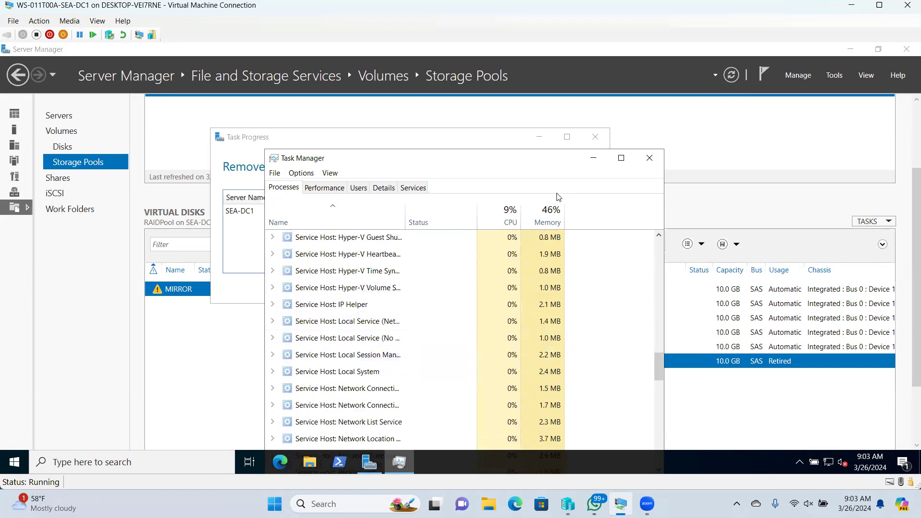
pyautogui.click(649, 158)
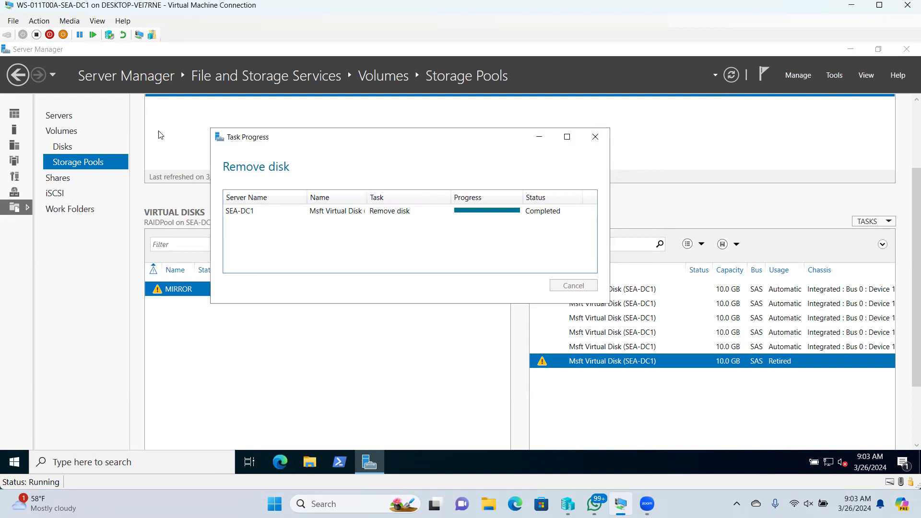
# - Reopen Task Manager from the taskbar and End task on Server Manager
pyautogui.rightClick(592, 456)
pyautogui.click(616, 403)
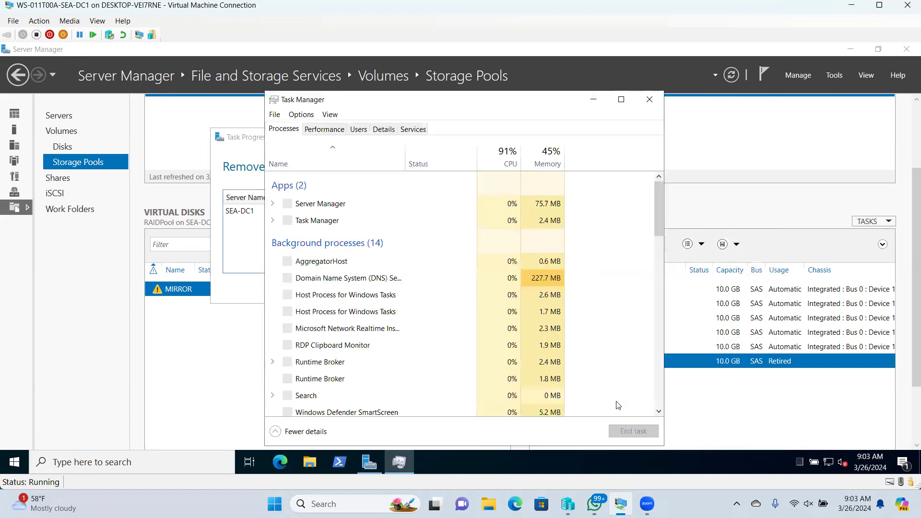
pyautogui.click(321, 205)
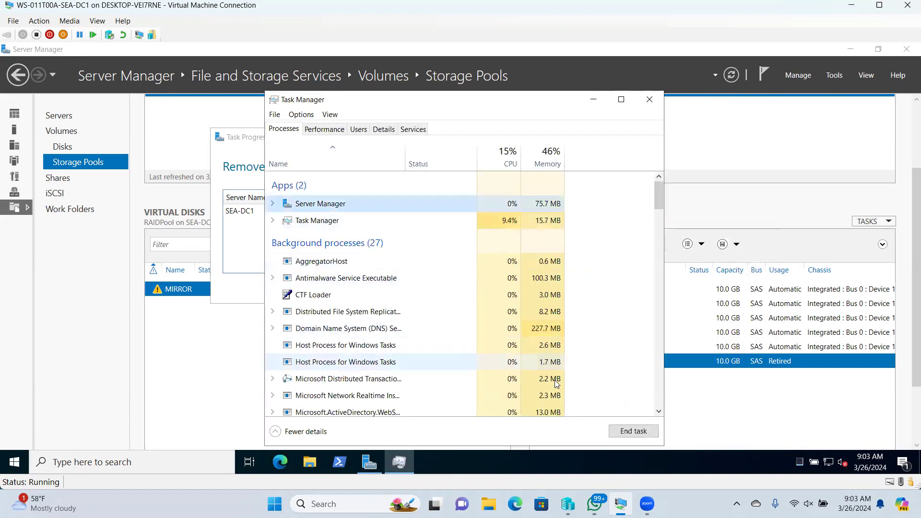
pyautogui.click(623, 432)
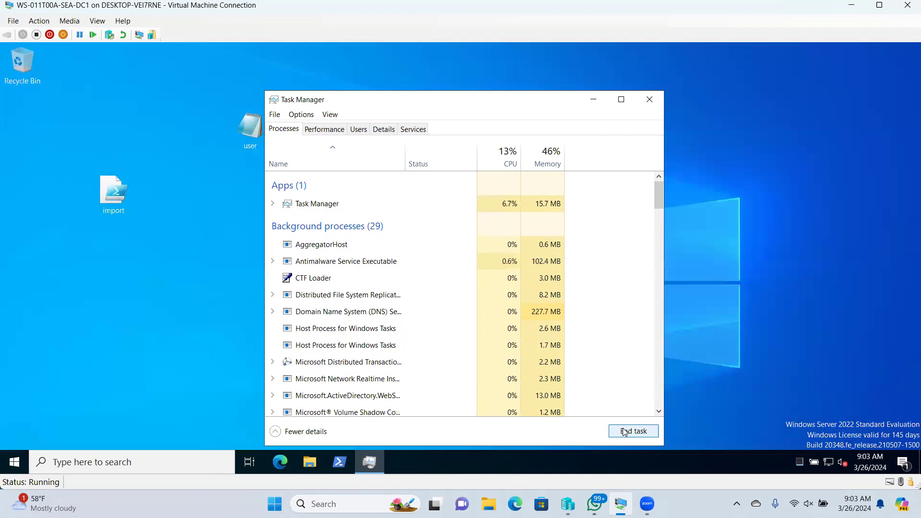
# - Close Task Manager, relaunch Server Manager from Start, and go to File and Storage Services > Storage Pools
pyautogui.click(650, 101)
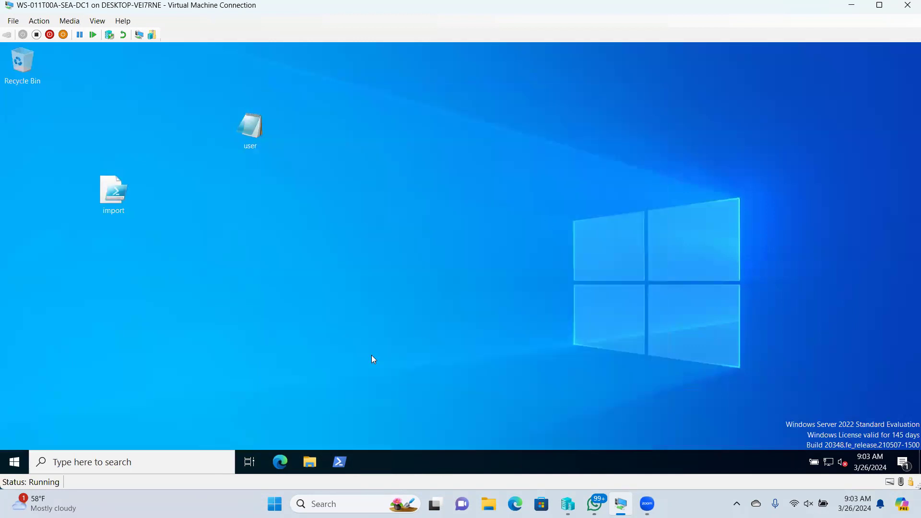
pyautogui.click(13, 461)
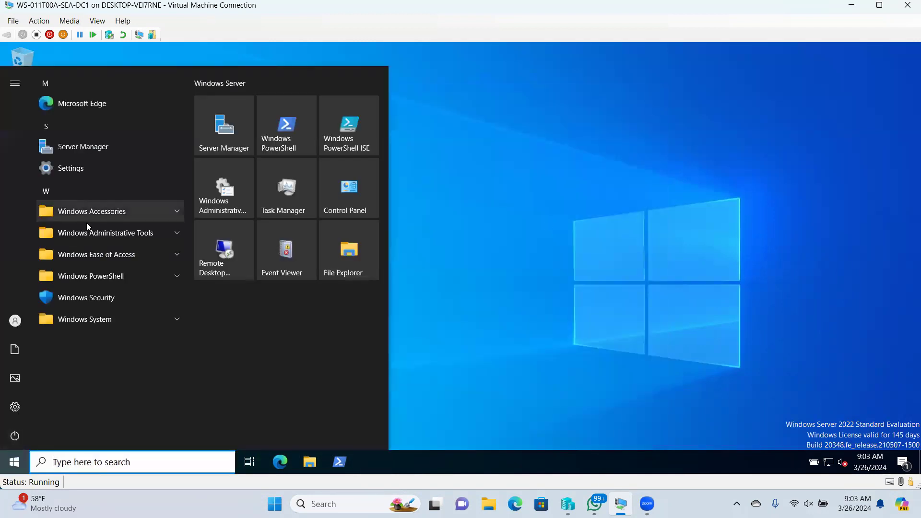
pyautogui.click(214, 139)
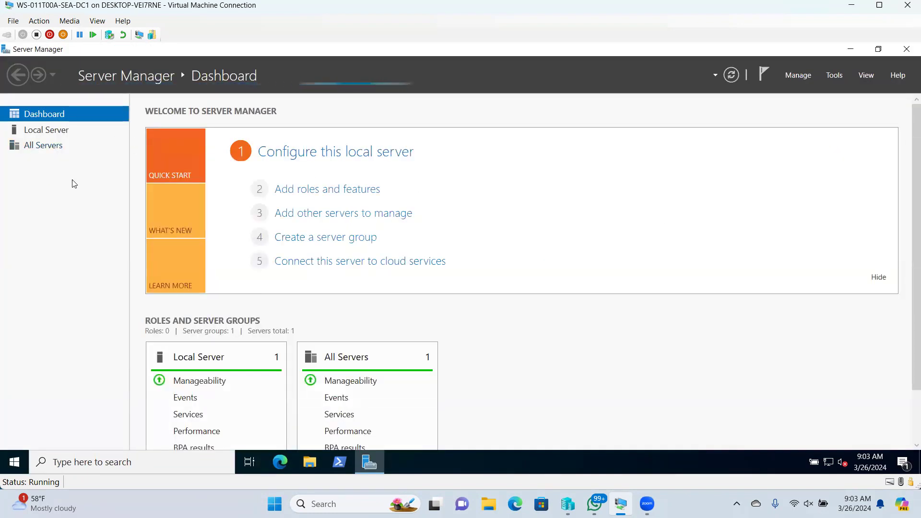
pyautogui.click(48, 207)
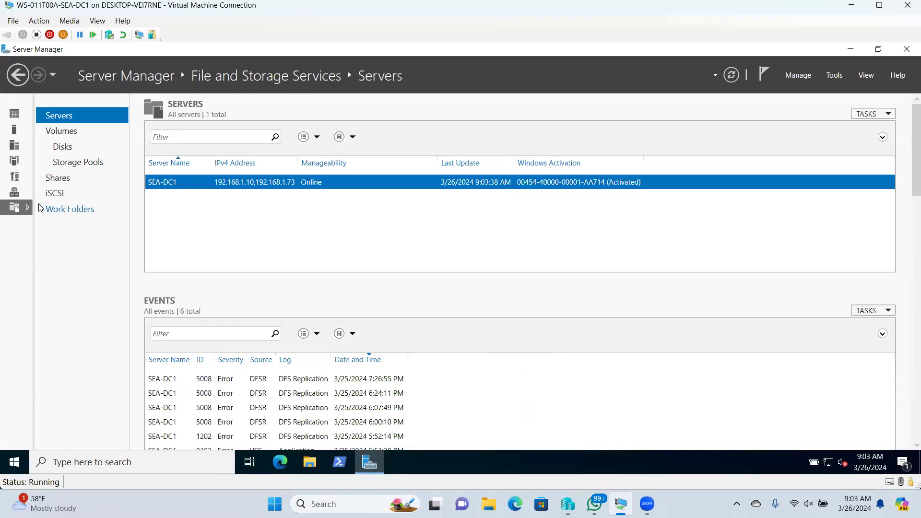
pyautogui.click(77, 148)
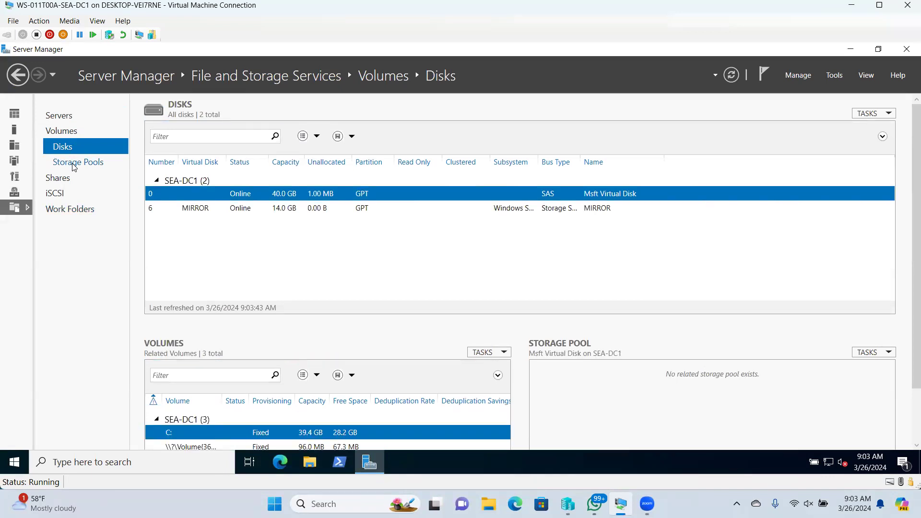
pyautogui.click(73, 163)
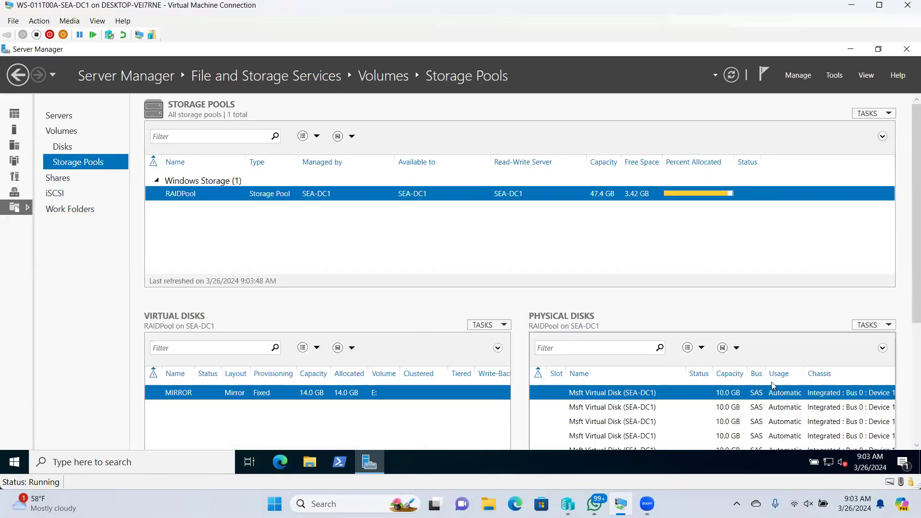
# - Check each RAIDPool physical disk row, then switch to the host's File Explorer
pyautogui.moveTo(908, 217); pyautogui.dragTo(908, 311)
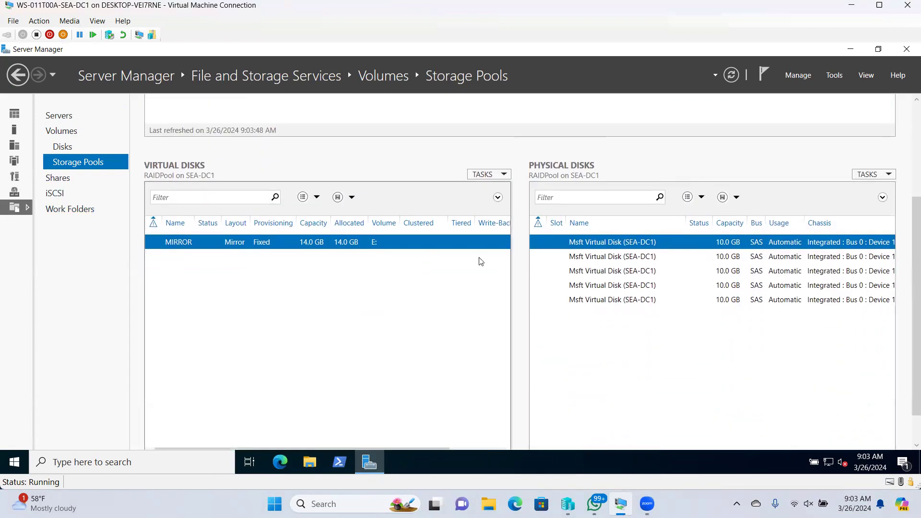
pyautogui.click(603, 300)
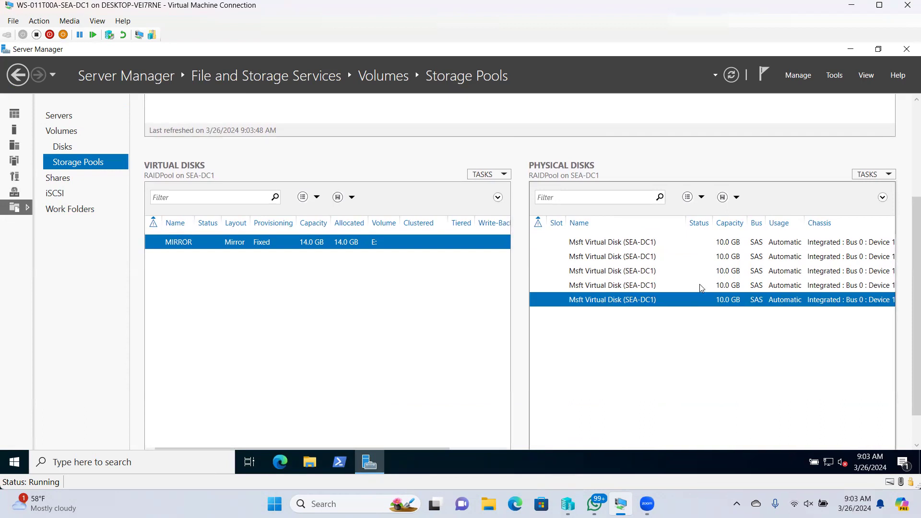
pyautogui.click(603, 285)
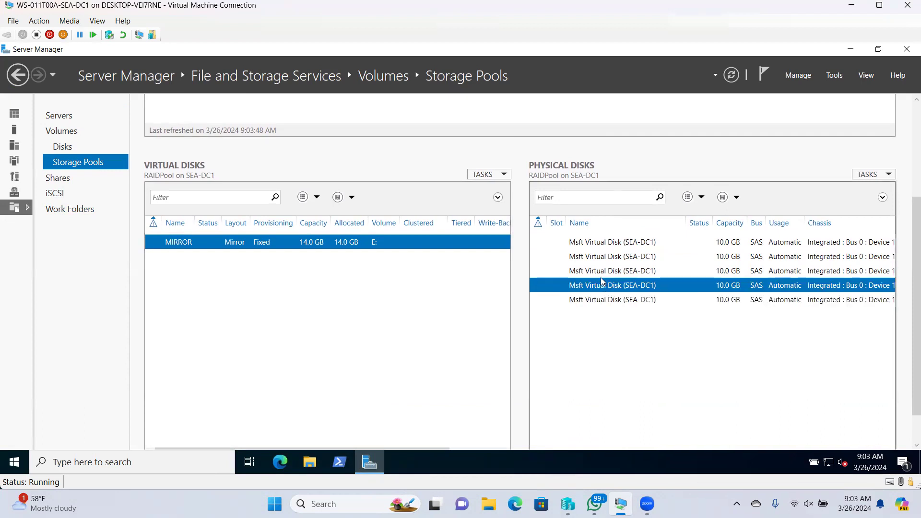
pyautogui.click(600, 256)
pyautogui.click(600, 247)
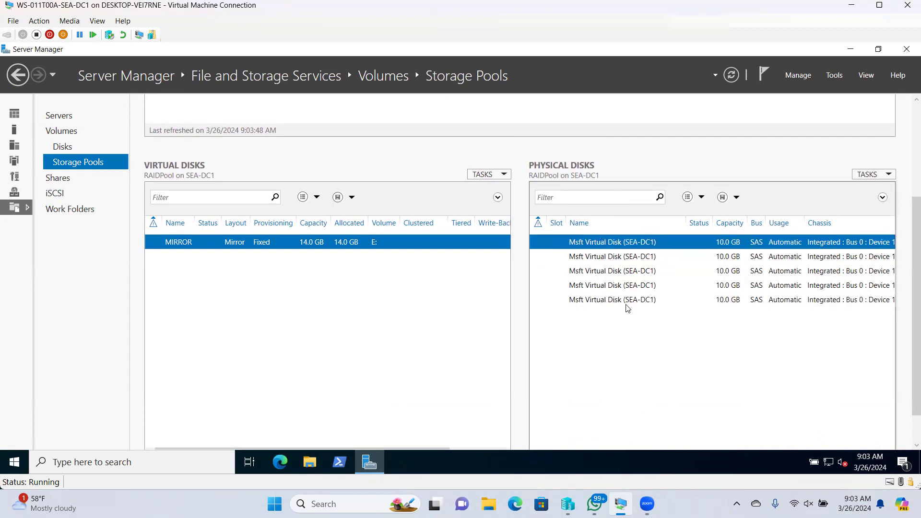
pyautogui.scroll(3, 904, 302)
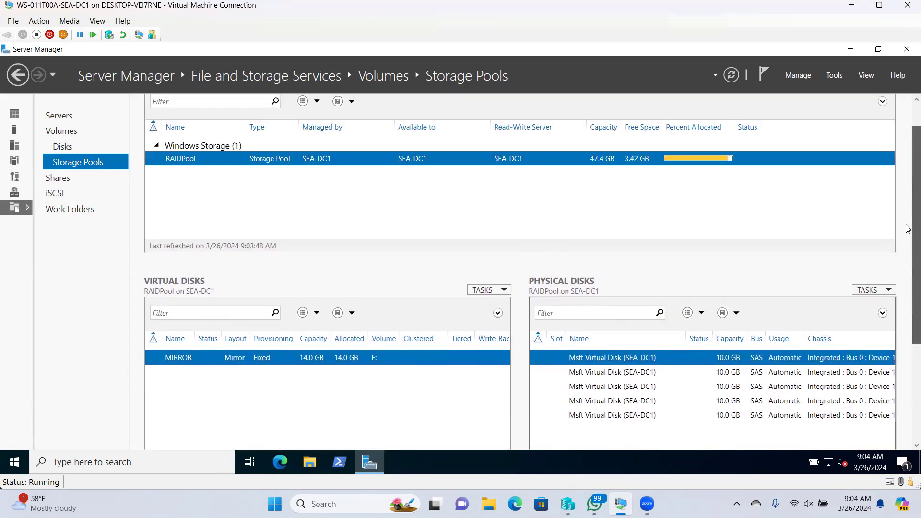
pyautogui.scroll(-1, 908, 233)
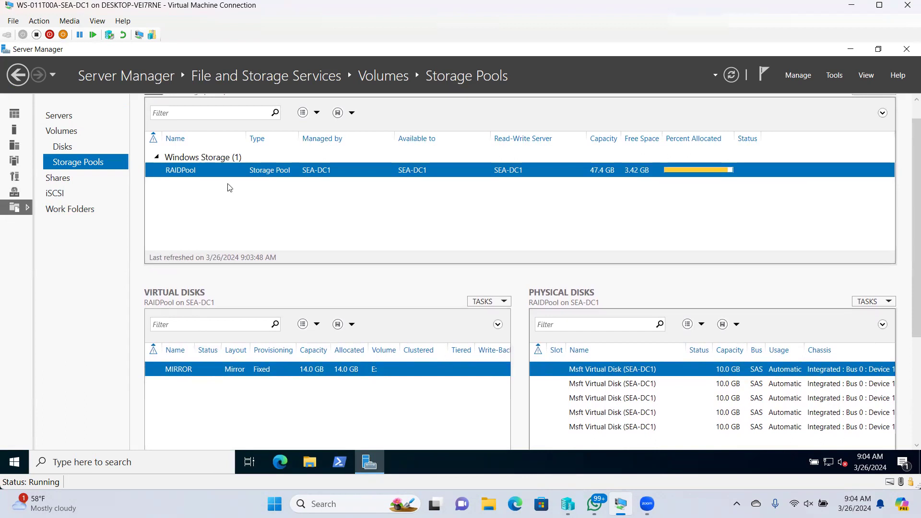
pyautogui.click(488, 503)
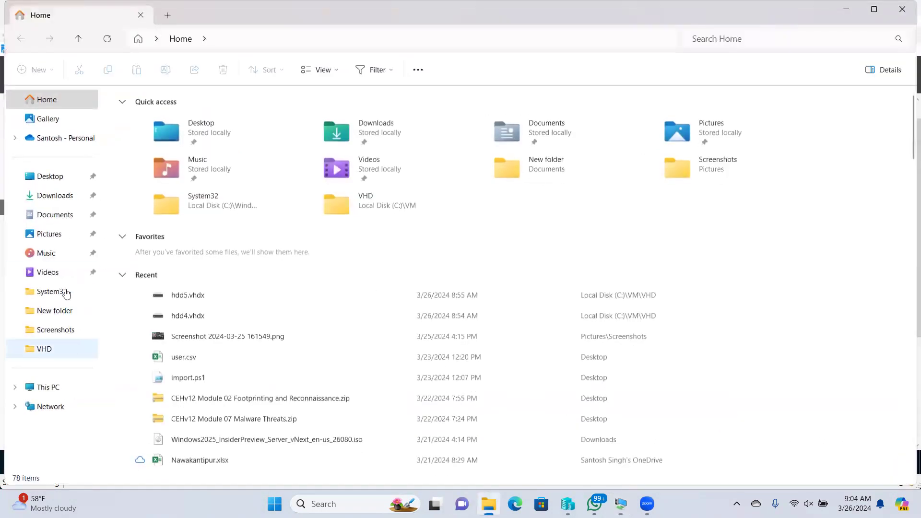
# - Close the host File Explorer, return to the VM, and minimize Server Manager
pyautogui.click(902, 9)
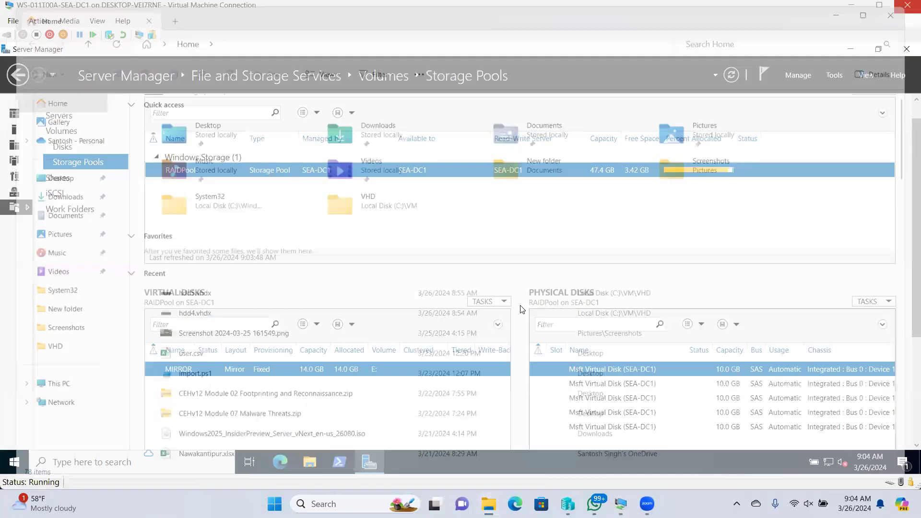
pyautogui.click(623, 185)
pyautogui.click(850, 49)
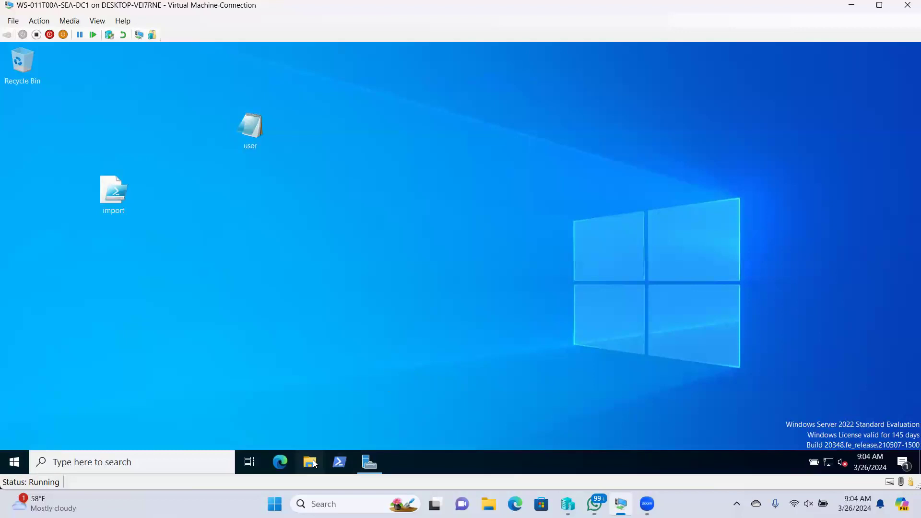
# - Verify New Volume (E:) still holds its folders in File Explorer, then restore Server Manager
pyautogui.click(312, 460)
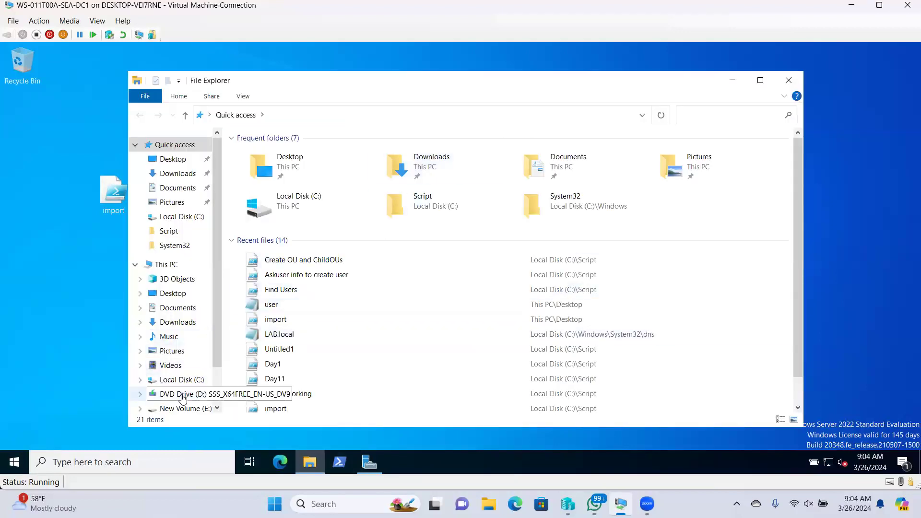
pyautogui.click(185, 408)
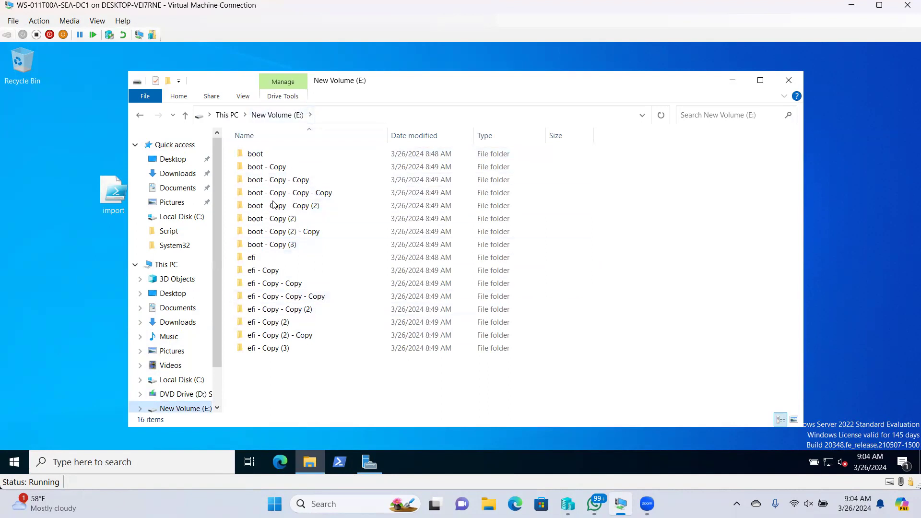
pyautogui.click(789, 80)
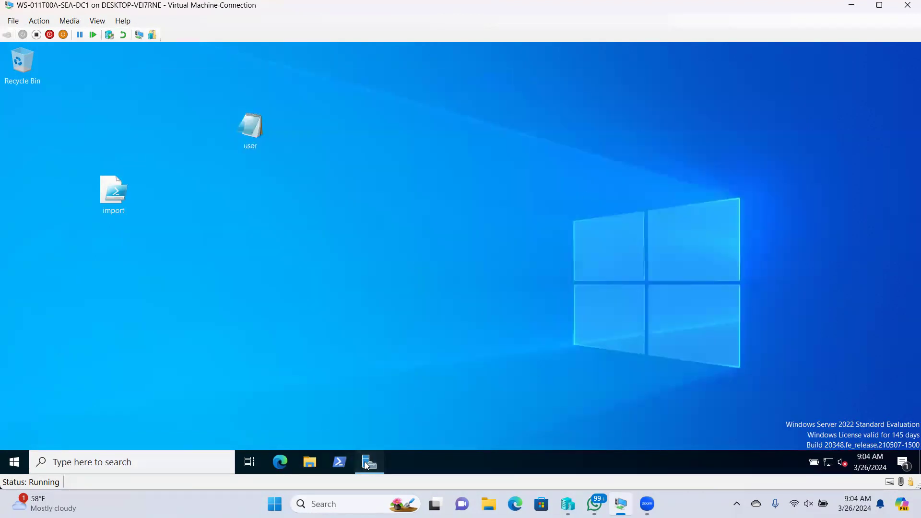
pyautogui.click(370, 462)
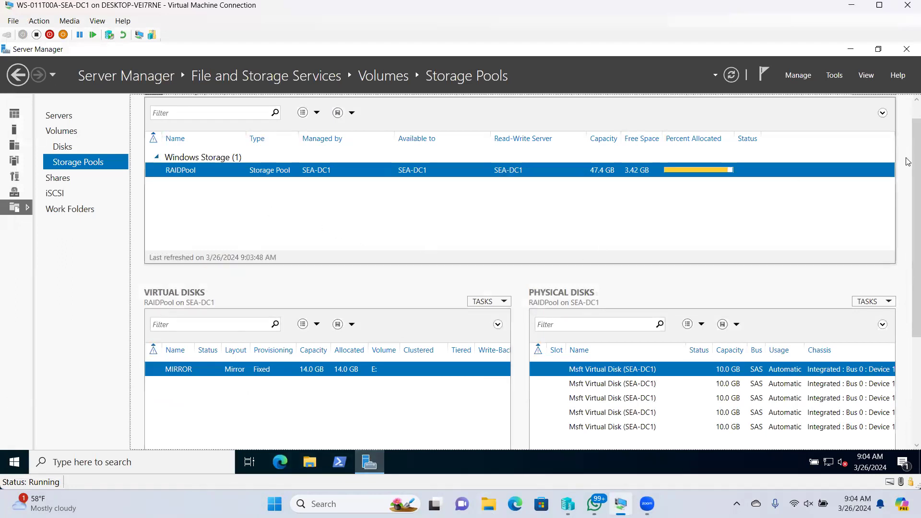
# - View Server Manager's Shares list, then the iSCSI page showing no iSCSI virtual disks
pyautogui.scroll(1, 908, 173)
pyautogui.moveTo(908, 167); pyautogui.dragTo(908, 233)
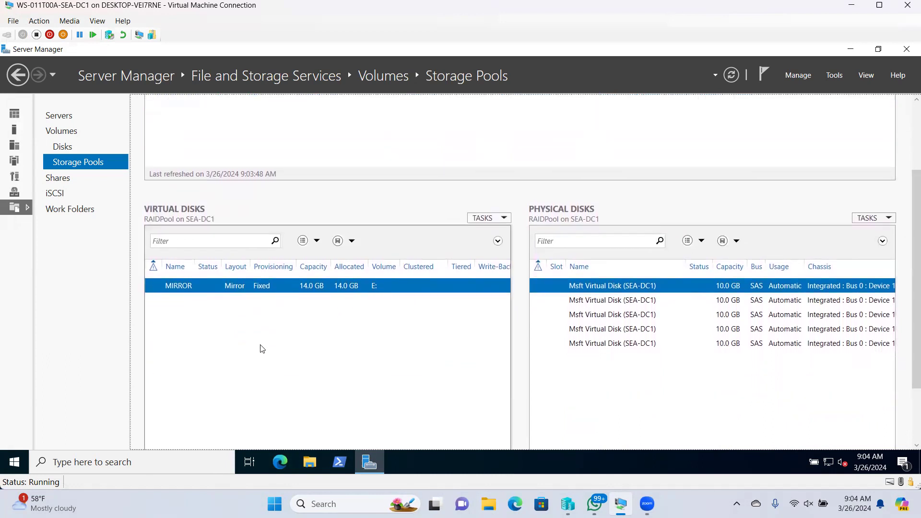
pyautogui.click(58, 178)
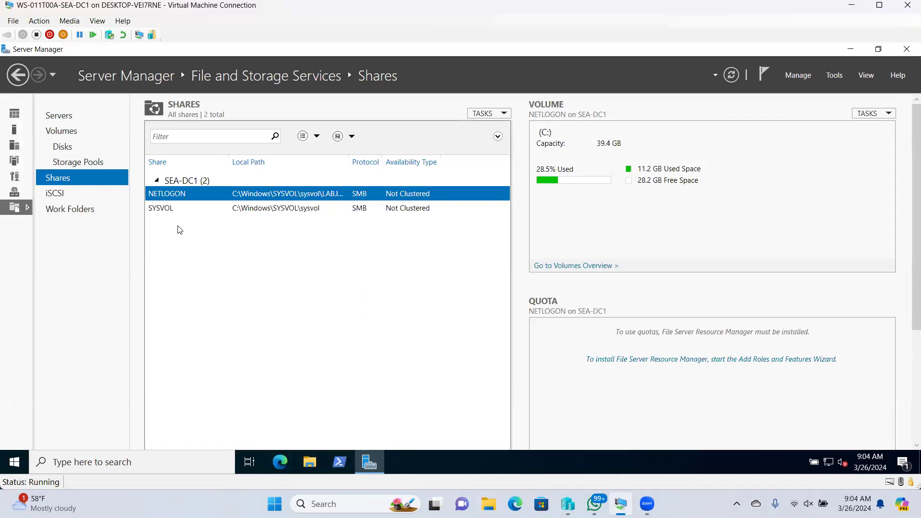
pyautogui.click(61, 194)
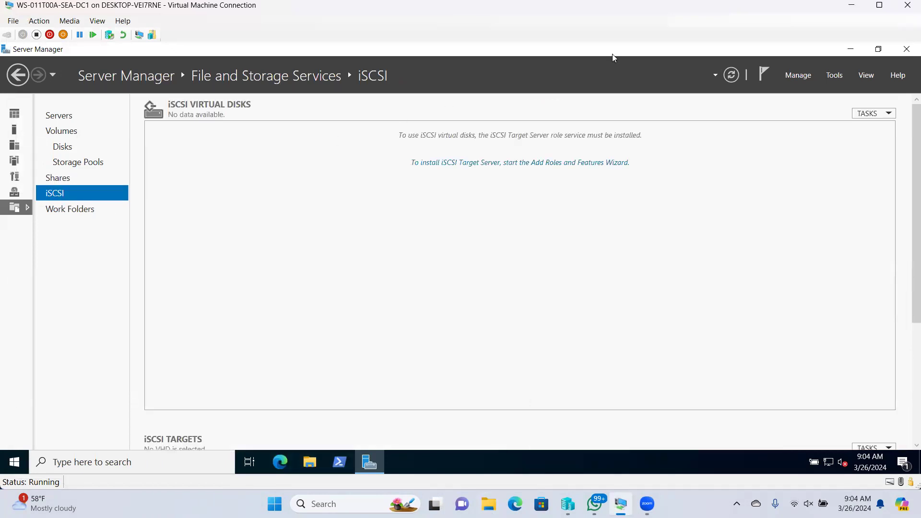